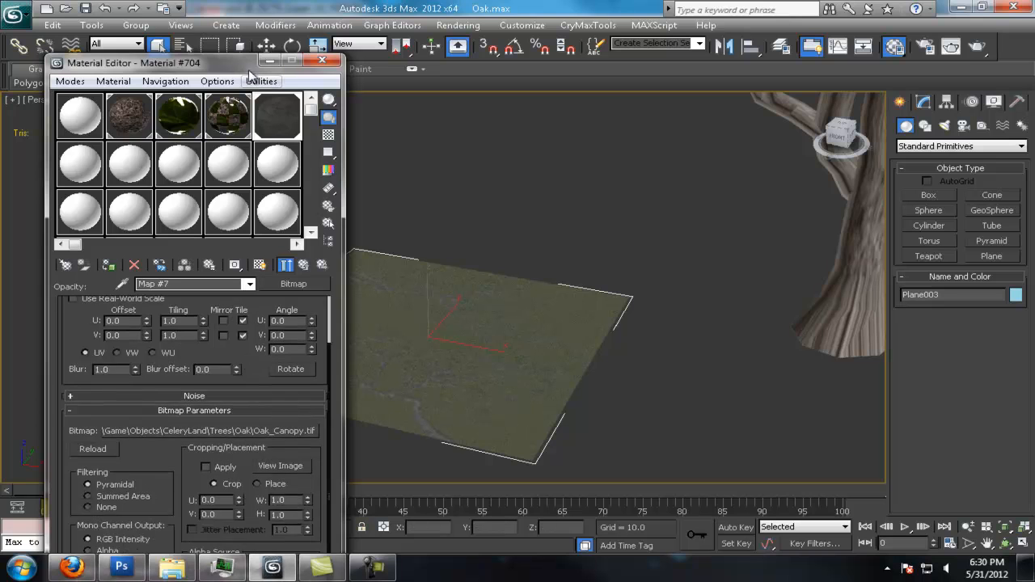
# Set the opacity bitmap's mono channel output to Alpha and the diffuse bitmap's alpha source to None (Opaque).
pyautogui.click(58, 498)
pyautogui.click(275, 213)
pyautogui.click(220, 294)
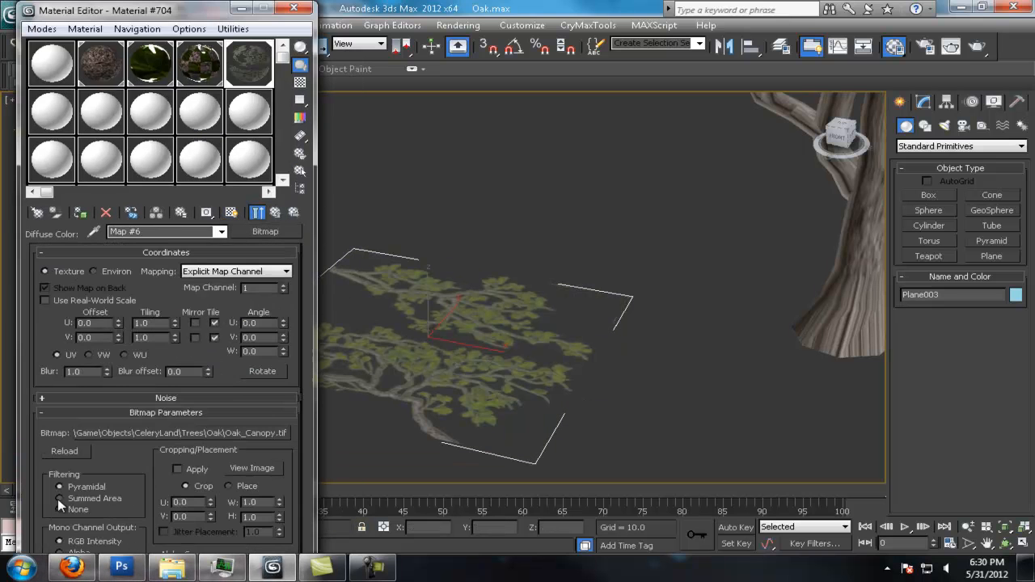
pyautogui.moveTo(123, 505); pyautogui.dragTo(134, 428)
pyautogui.click(185, 535)
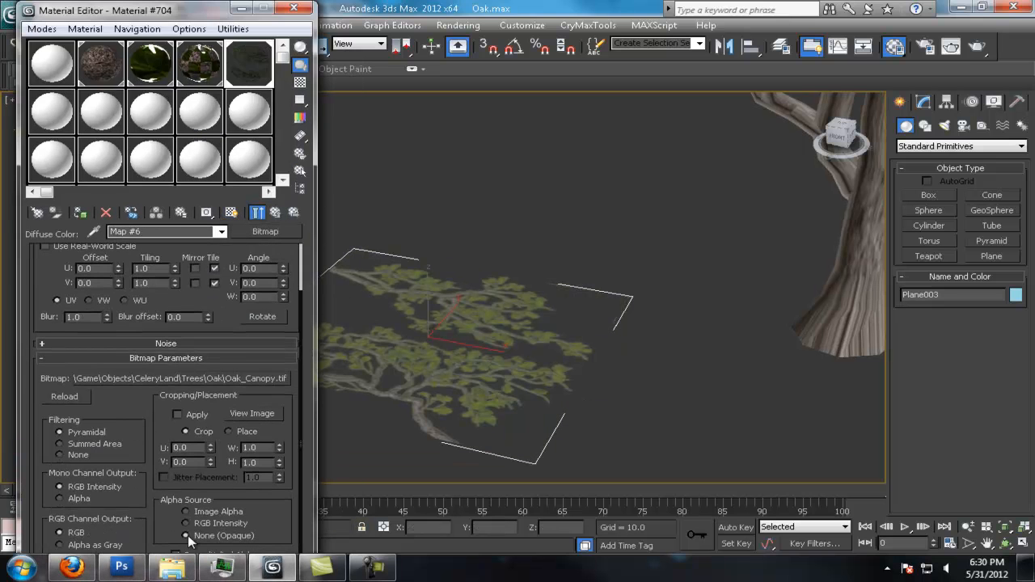
# Examine the cut-out branch texture on the plane up close and from above.
pyautogui.scroll(8, 542, 339)
pyautogui.scroll(3, 596, 288)
pyautogui.moveTo(534, 328); pyautogui.dragTo(698, 301, button='middle')
pyautogui.scroll(-4, 558, 310)
pyautogui.scroll(4, 603, 298)
pyautogui.scroll(-4, 603, 298)
pyautogui.scroll(-5, 697, 301)
pyautogui.keyDown('alt'); pyautogui.moveTo(623, 321); pyautogui.dragTo(587, 386, button='middle'); pyautogui.keyUp('alt')
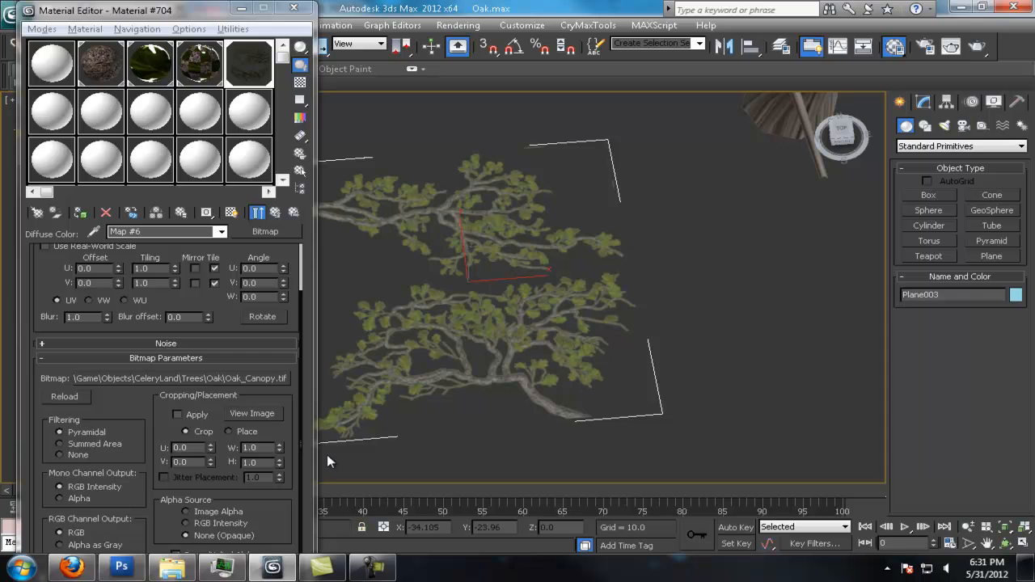
# Switch to Photoshop and apply a 5.5-pixel Gaussian Blur to the blurry_aa layer.
pyautogui.click(120, 568)
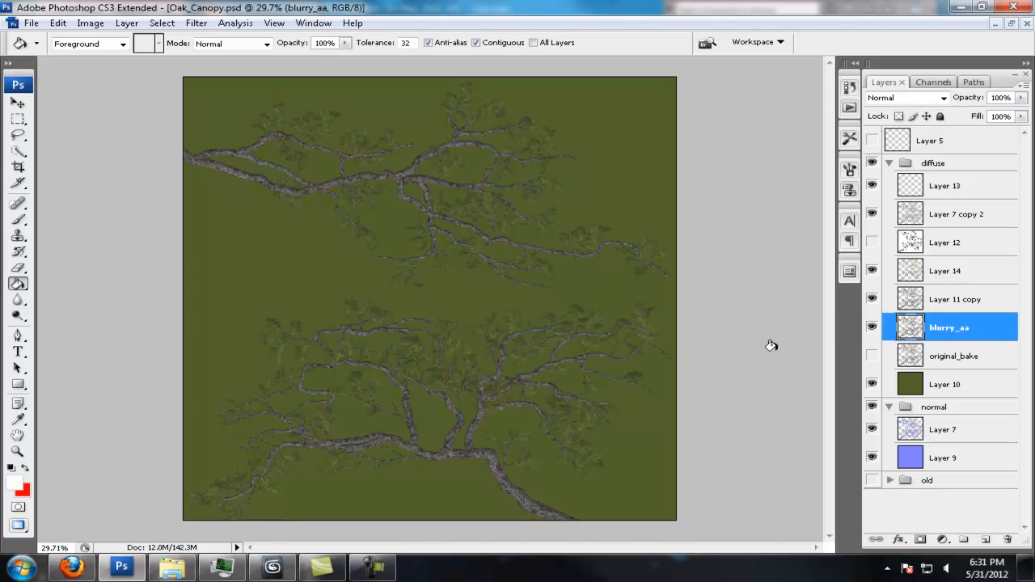
pyautogui.click(196, 23)
pyautogui.moveTo(251, 166)
pyautogui.click(422, 228)
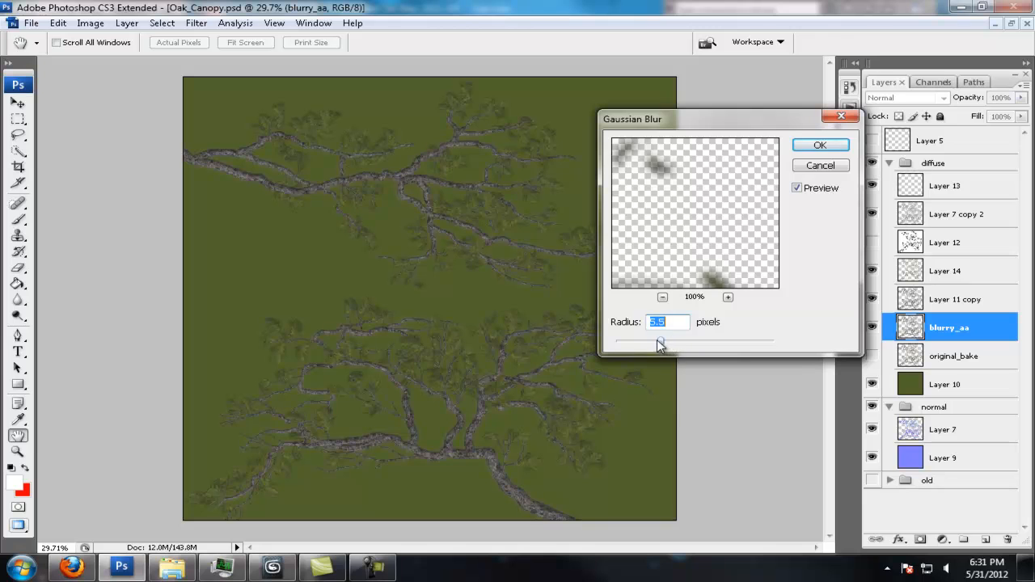
pyautogui.press('Return')
# Duplicate the blurred blurry_aa layer twice and merge the copies back down into it.
pyautogui.hotkey('ctrl', 'j')
pyautogui.hotkey('ctrl', 'j')
pyautogui.hotkey('ctrl', 'e')
pyautogui.hotkey('ctrl', 'e')
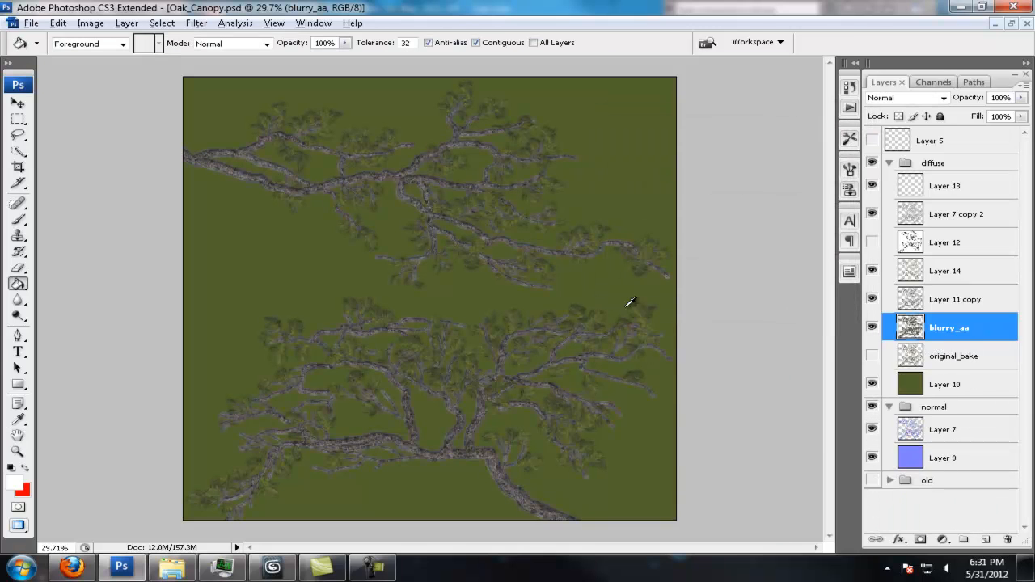
pyautogui.keyDown('alt'); pyautogui.scroll(6, 558, 291); pyautogui.keyUp('alt')
pyautogui.keyDown('alt'); pyautogui.scroll(-4, 583, 273); pyautogui.keyUp('alt')
pyautogui.keyDown('alt'); pyautogui.scroll(-3, 584, 277); pyautogui.keyUp('alt')
pyautogui.keyDown('alt'); pyautogui.scroll(1, 621, 286); pyautogui.keyUp('alt')
# Save the diffuse texture as Oak_Canopy.tif in CryTIFPlugin format, replacing the existing file.
pyautogui.click(30, 23)
pyautogui.click(82, 205)
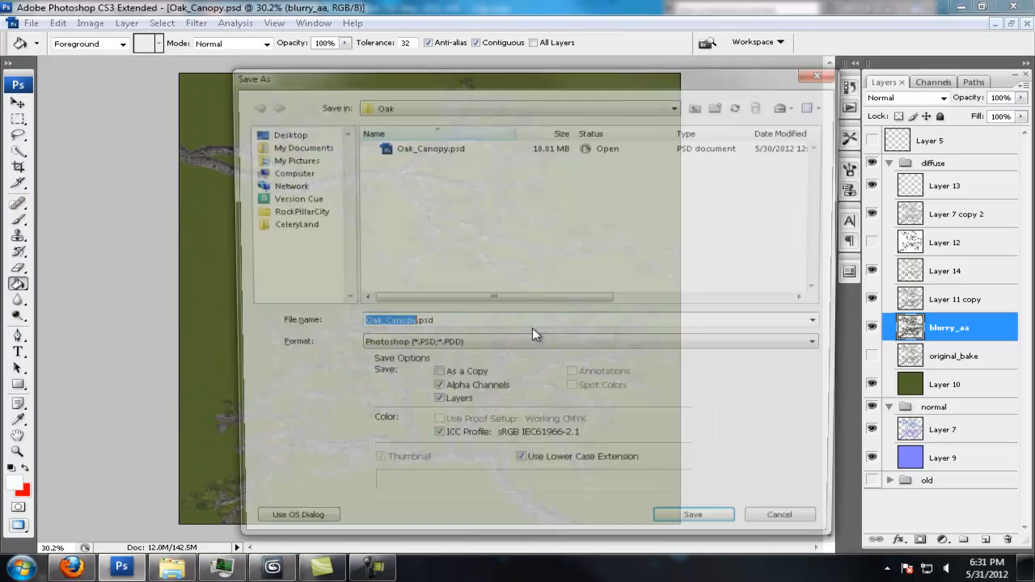
pyautogui.click(507, 346)
pyautogui.click(469, 395)
pyautogui.click(700, 531)
pyautogui.click(571, 330)
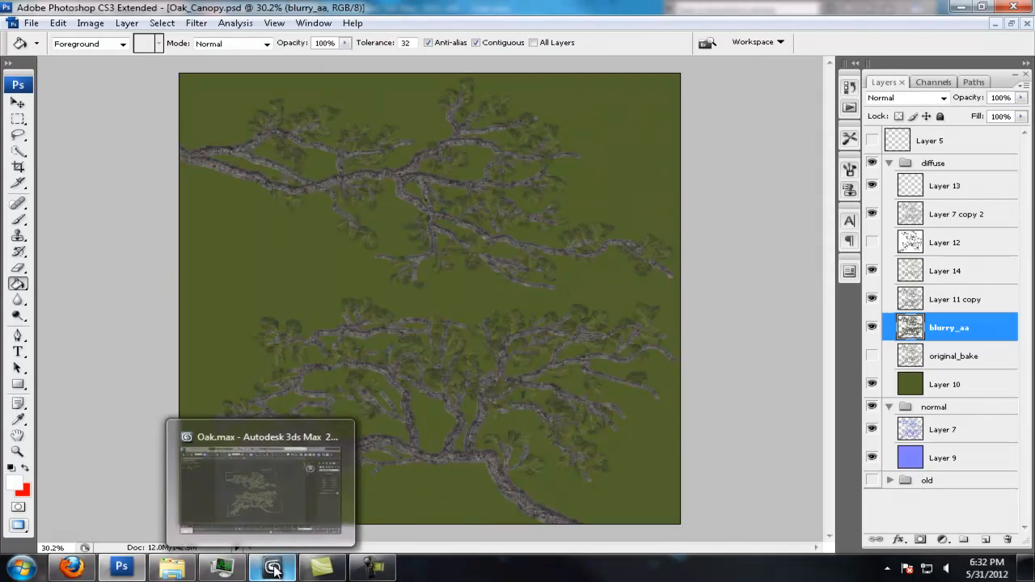
# Switch to 3ds Max, return to the material's top level and examine the updated texture on the branch plane.
pyautogui.click(275, 570)
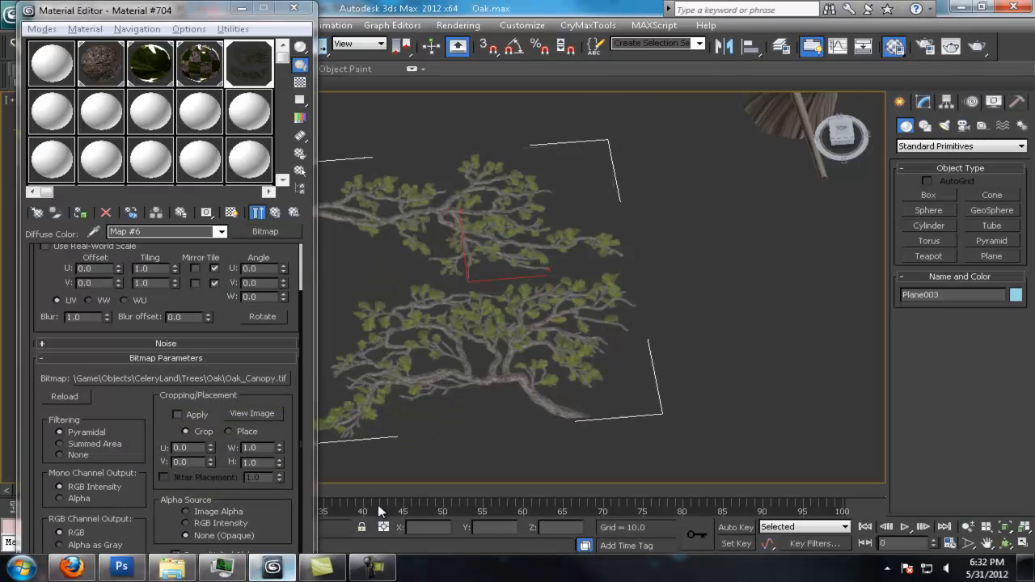
pyautogui.scroll(5, 630, 254)
pyautogui.click(275, 213)
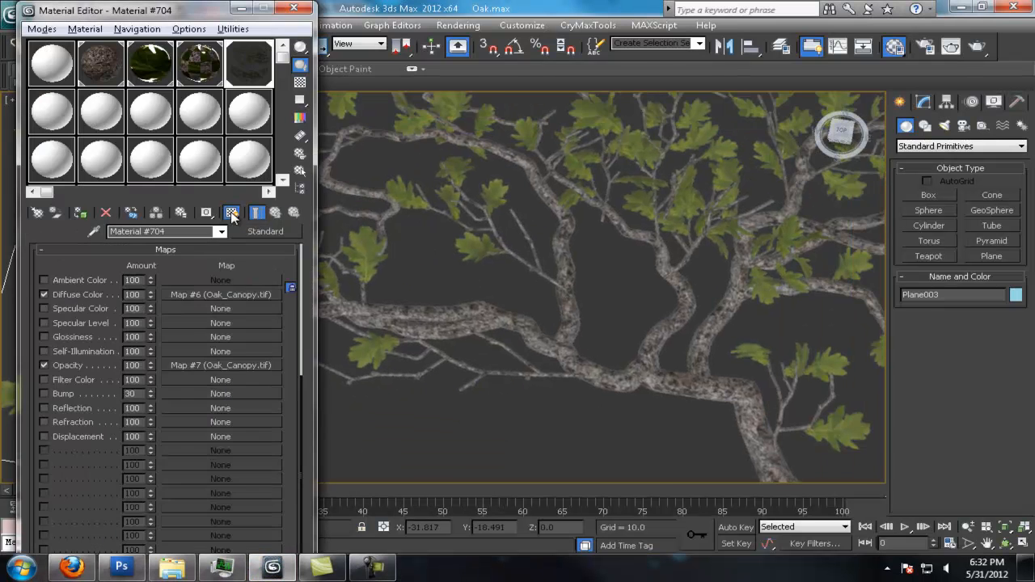
pyautogui.scroll(-8, 577, 303)
pyautogui.scroll(8, 535, 379)
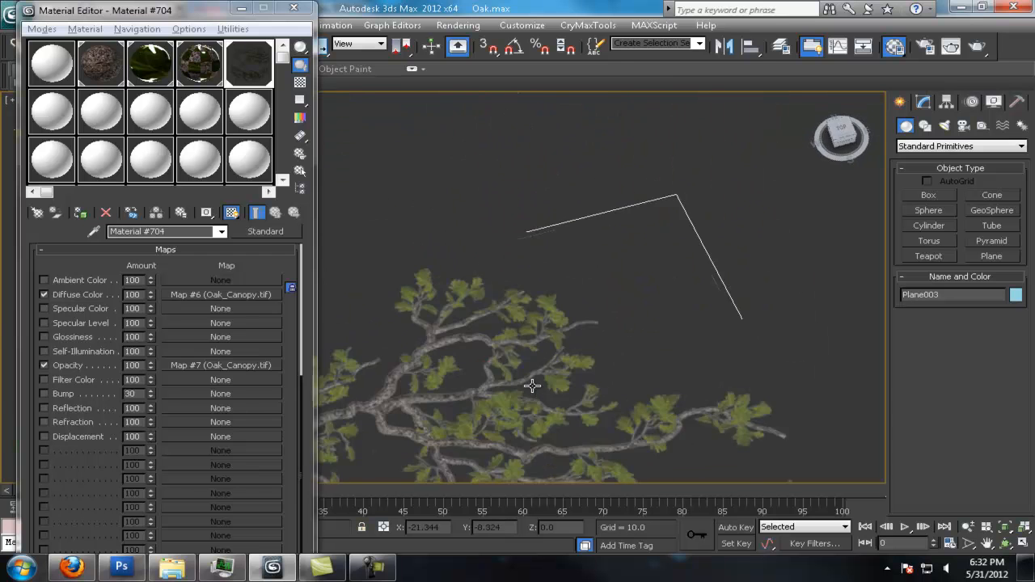
pyautogui.scroll(-3, 538, 339)
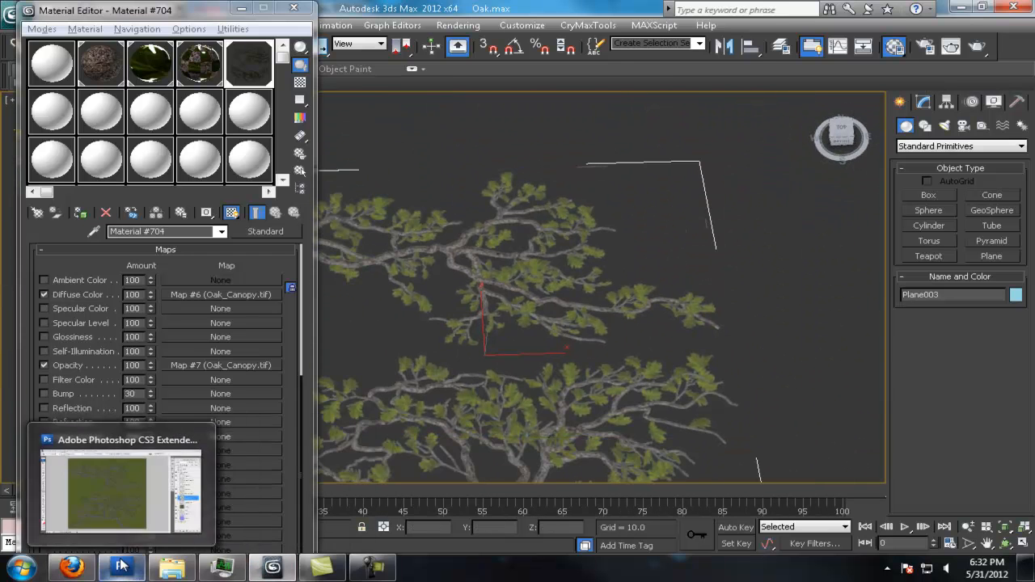
pyautogui.scroll(-4, 557, 399)
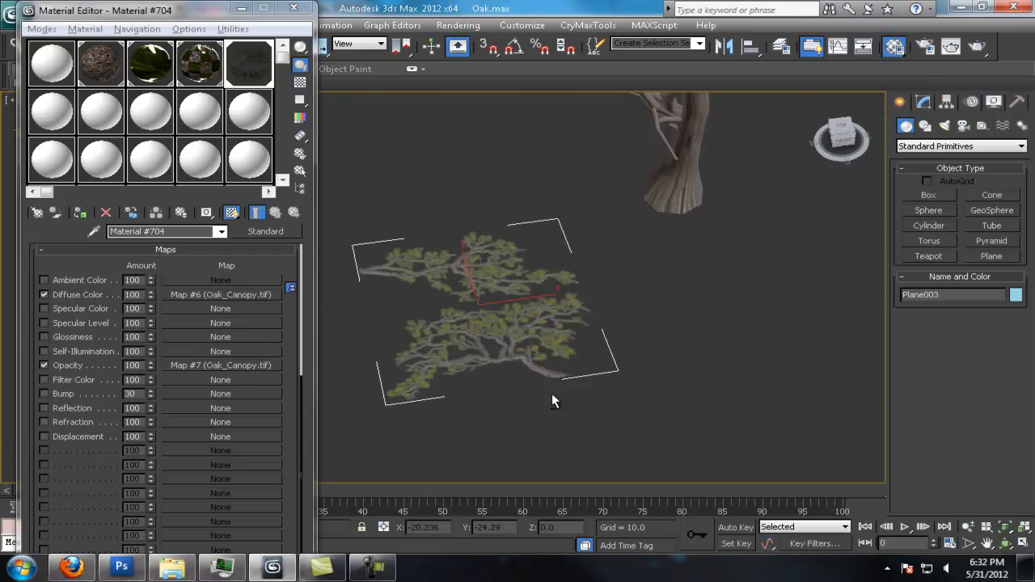
pyautogui.scroll(6, 551, 393)
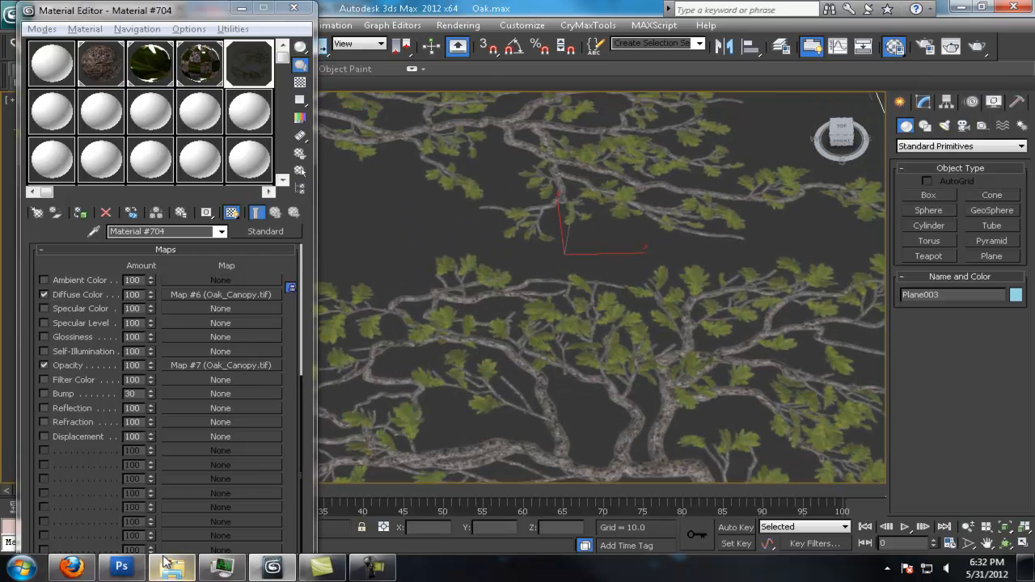
# Switch to Photoshop, hide the diffuse group and save the normal map as Oak_Canopy_Normal.tif in CryTIFPlugin format.
pyautogui.click(121, 566)
pyautogui.click(872, 162)
pyautogui.click(30, 24)
pyautogui.click(57, 204)
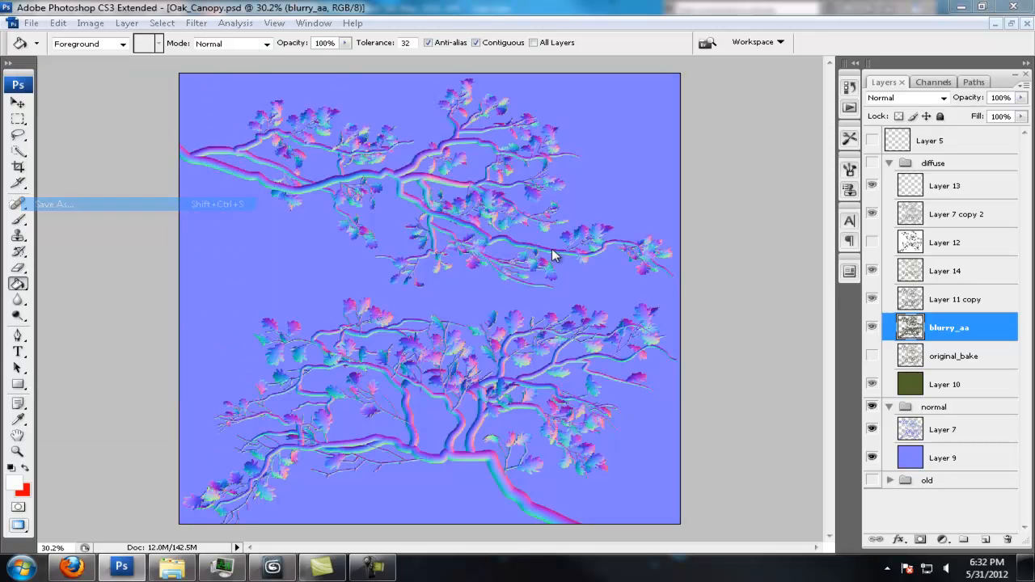
pyautogui.click(482, 346)
pyautogui.click(442, 395)
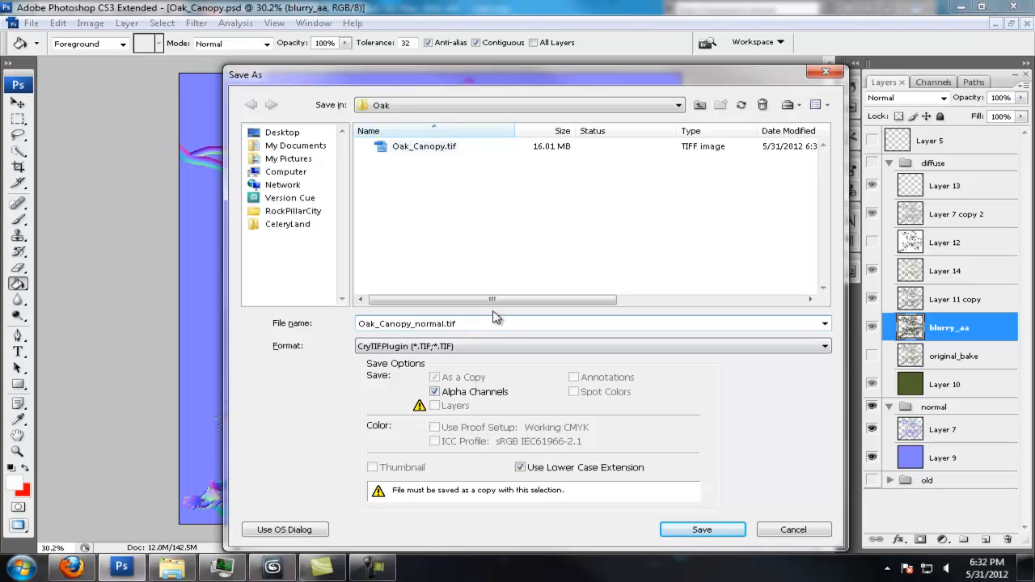
pyautogui.click(702, 530)
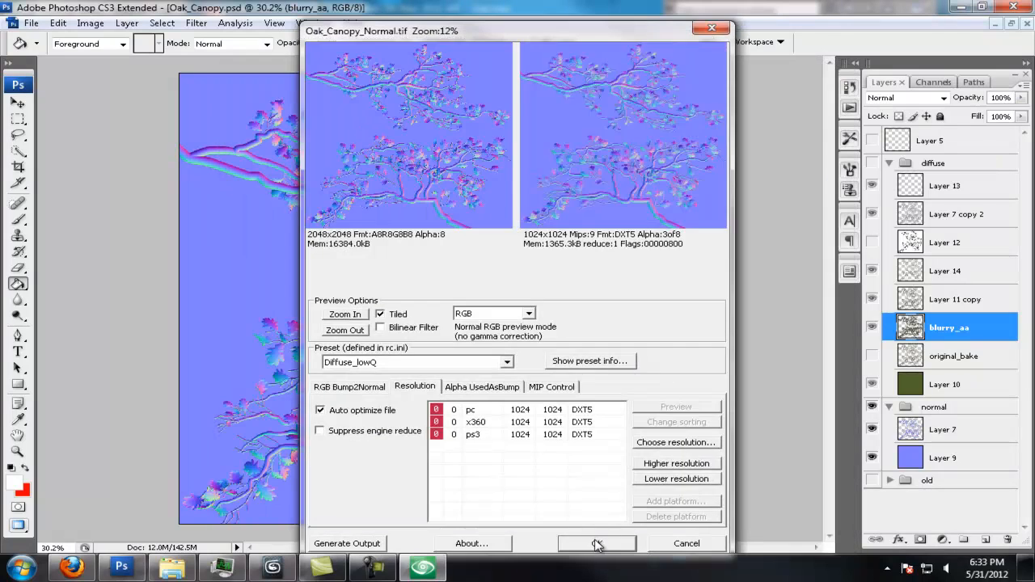
pyautogui.click(598, 545)
# Switch to 3ds Max and assign Oak_Canopy_Normal.tif from the Oak texture folder to the material's Bump map.
pyautogui.click(275, 566)
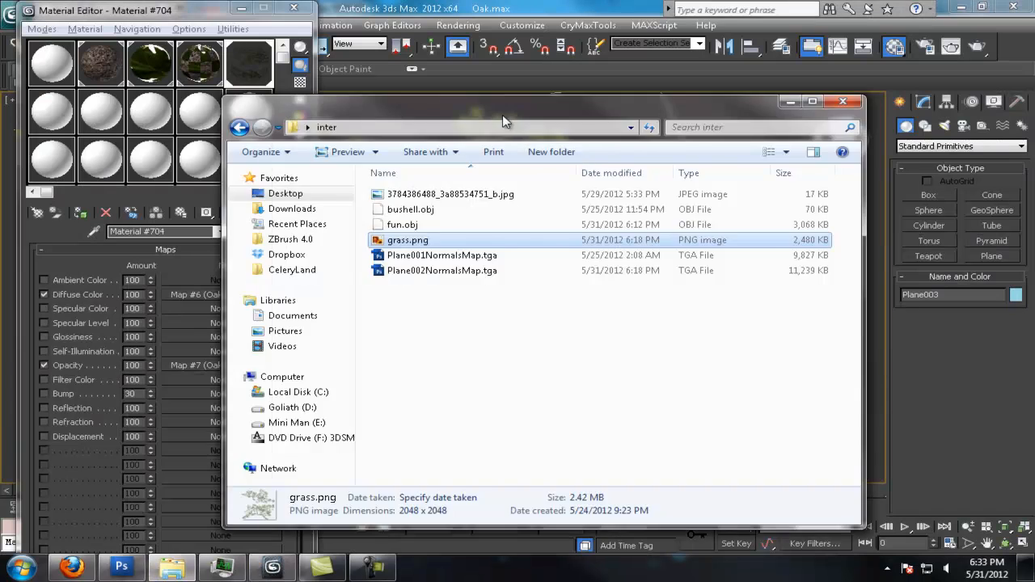
pyautogui.hotkey('alt', 'Tab')
pyautogui.click(980, 98)
pyautogui.click(959, 7)
pyautogui.click(275, 567)
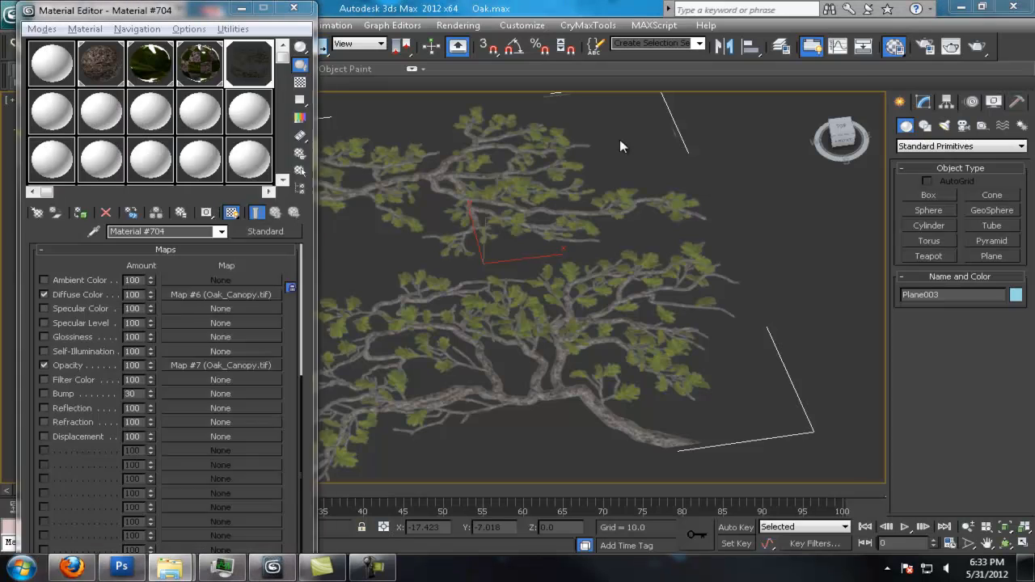
pyautogui.press('super+e')
pyautogui.click(267, 241)
pyautogui.doubleClick(380, 181)
pyautogui.hotkey('alt', 'Tab')
pyautogui.click(178, 393)
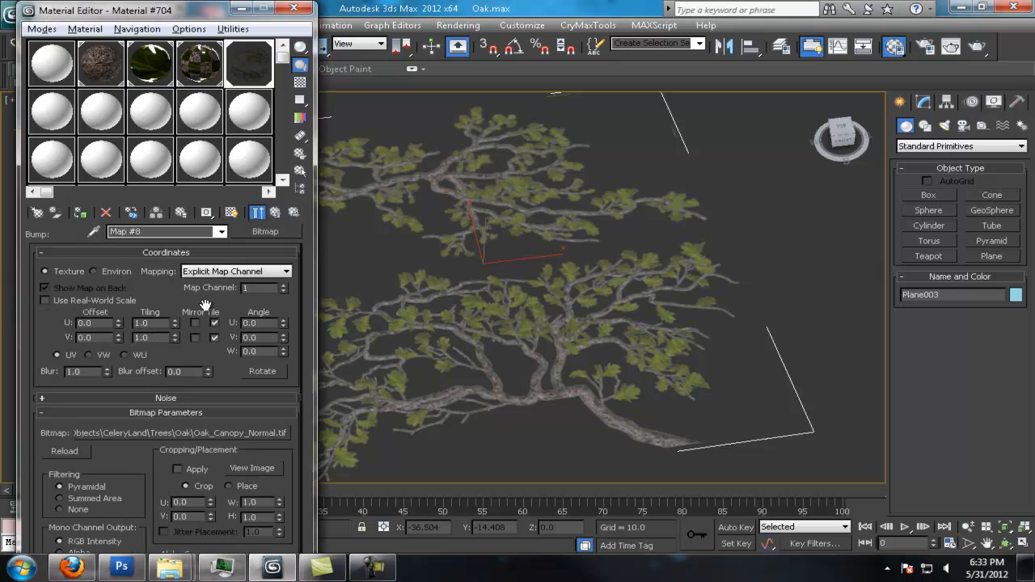
pyautogui.click(275, 212)
pyautogui.keyDown('alt'); pyautogui.moveTo(723, 213); pyautogui.dragTo(684, 235, button='middle'); pyautogui.keyUp('alt')
pyautogui.scroll(3, 659, 273)
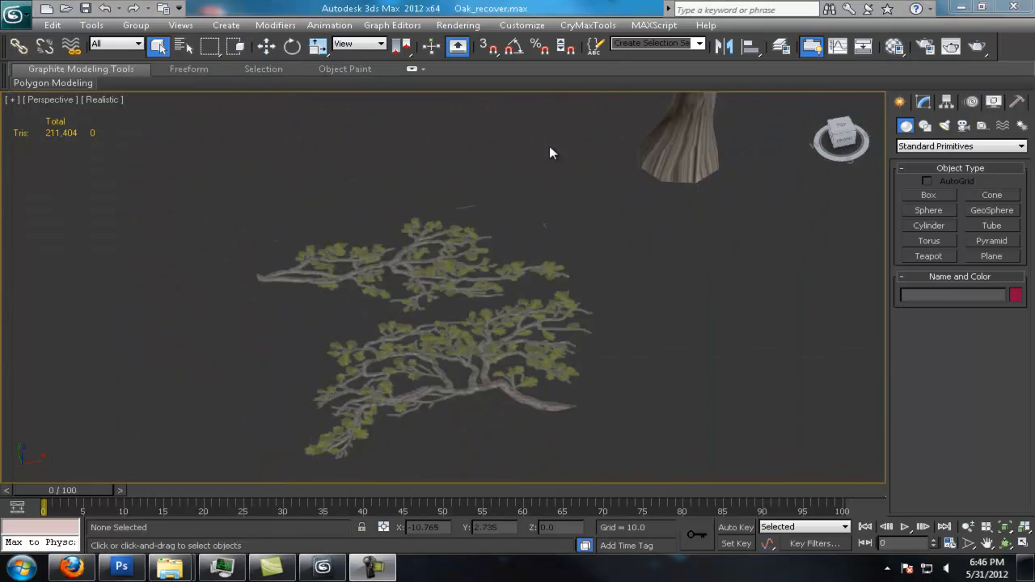
# Show edged faces, reduce the branch plane to a single segment and convert it to an Editable Poly.
pyautogui.scroll(2, 561, 332)
pyautogui.scroll(2, 561, 332)
pyautogui.click(564, 296)
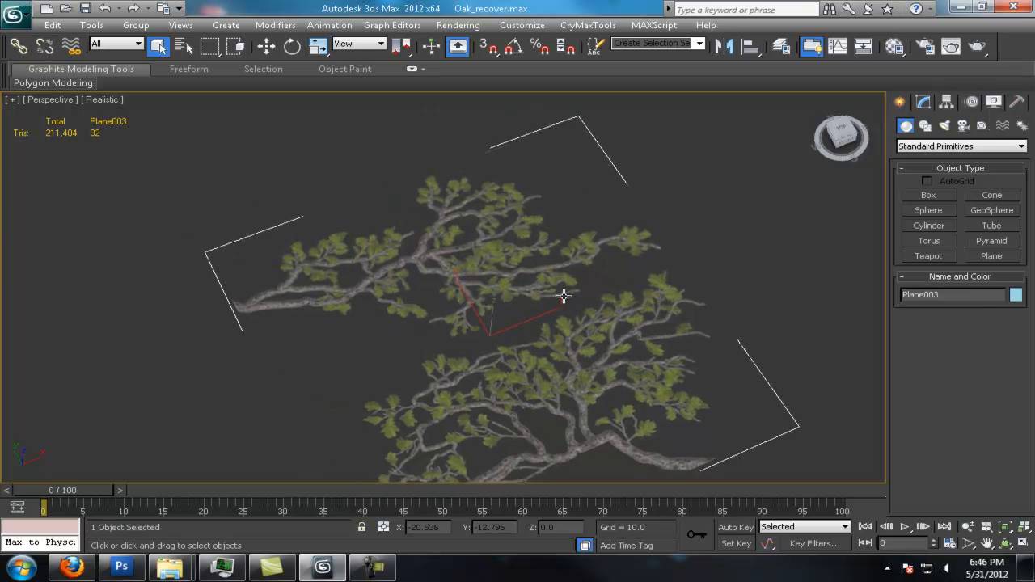
pyautogui.click(924, 101)
pyautogui.keyDown('alt'); pyautogui.moveTo(676, 208); pyautogui.dragTo(732, 246, button='middle'); pyautogui.keyUp('alt')
pyautogui.press('F4')
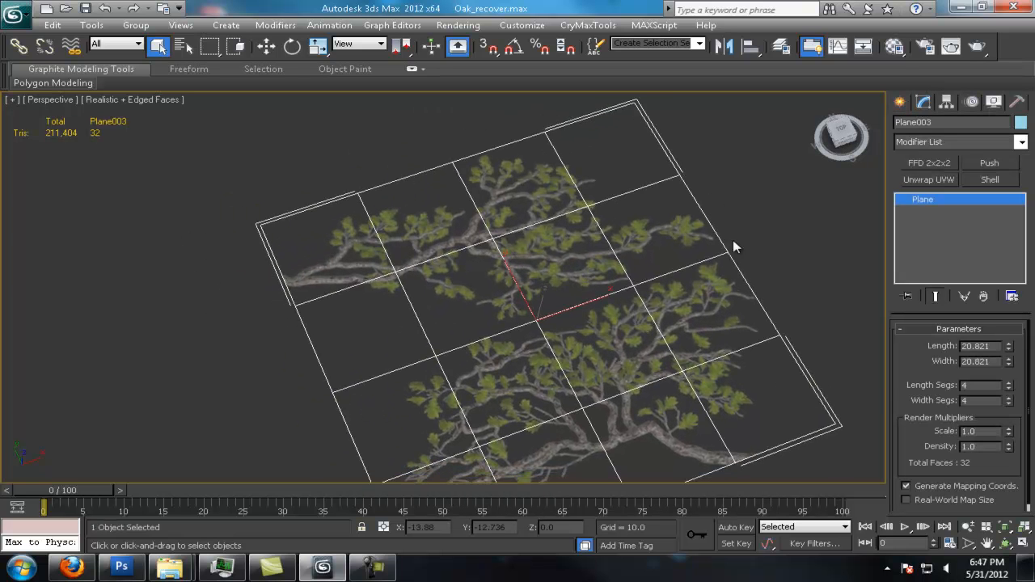
pyautogui.moveTo(784, 348); pyautogui.dragTo(803, 337, button='middle')
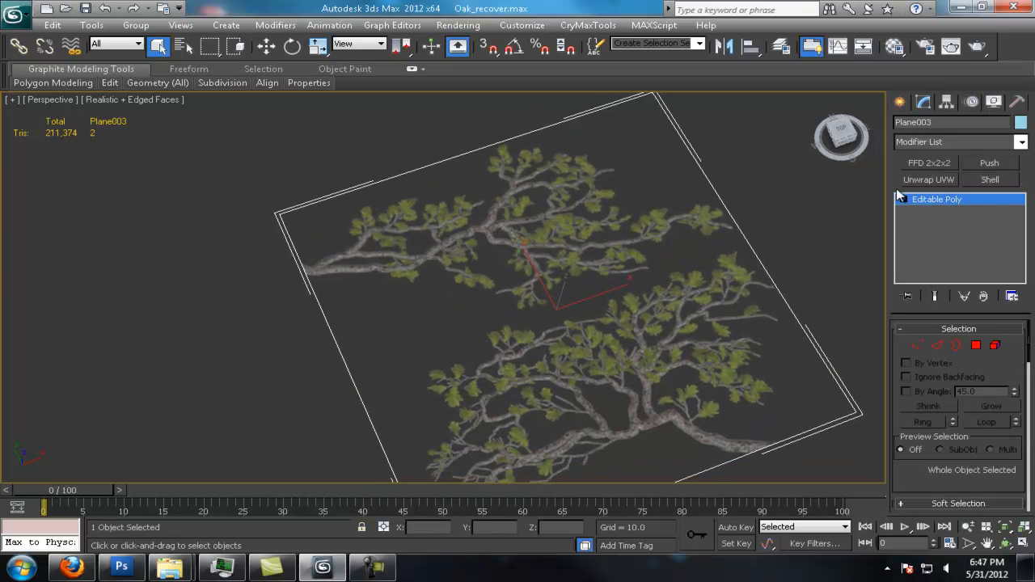
# Cut a new edge across the plane between the upper and lower branches.
pyautogui.press('2')
pyautogui.scroll(2, 709, 315)
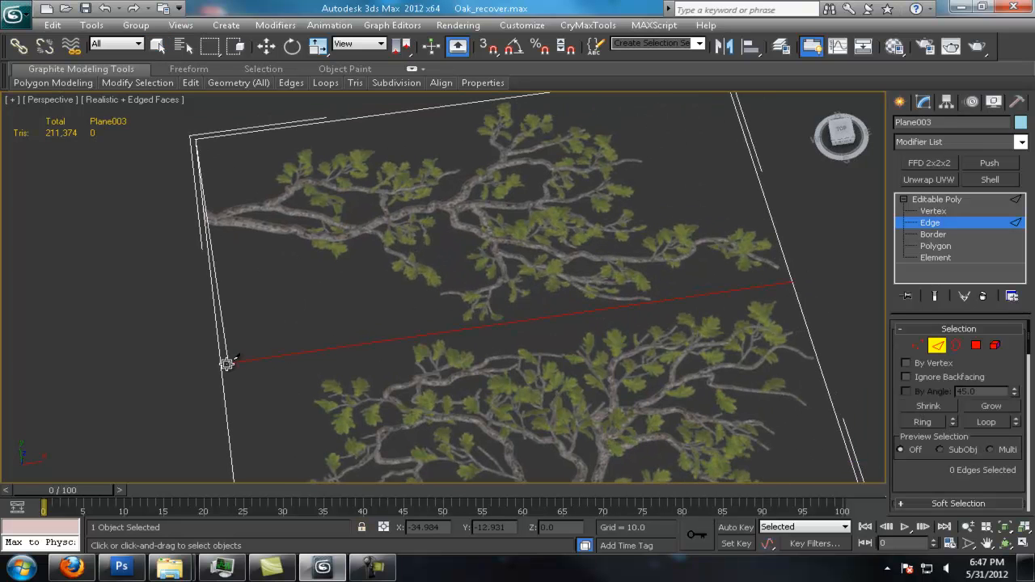
pyautogui.moveTo(619, 275); pyautogui.dragTo(593, 214, button='middle')
pyautogui.scroll(-5, 611, 276)
pyautogui.scroll(3, 611, 278)
pyautogui.moveTo(612, 307); pyautogui.dragTo(715, 426, button='middle')
pyautogui.scroll(-5, 615, 364)
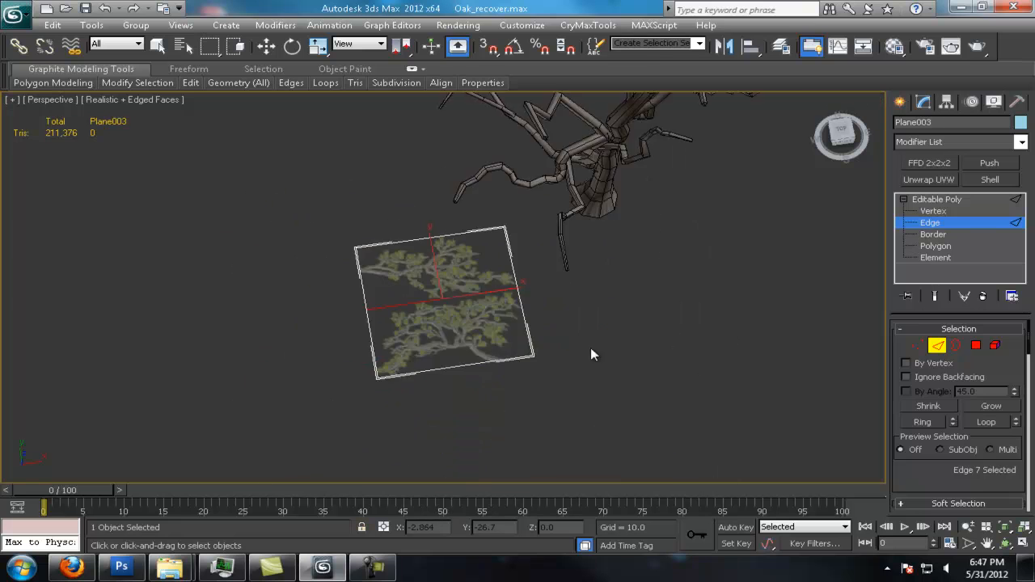
pyautogui.scroll(4, 598, 340)
pyautogui.press('2')
# Detach the lower branch polygon as a separate object and name the remaining upper plane branch1.
pyautogui.press('w')
pyautogui.moveTo(653, 258); pyautogui.dragTo(618, 249, button='middle')
pyautogui.press('4')
pyautogui.click(480, 354)
pyautogui.hotkey('ctrl', 'd')
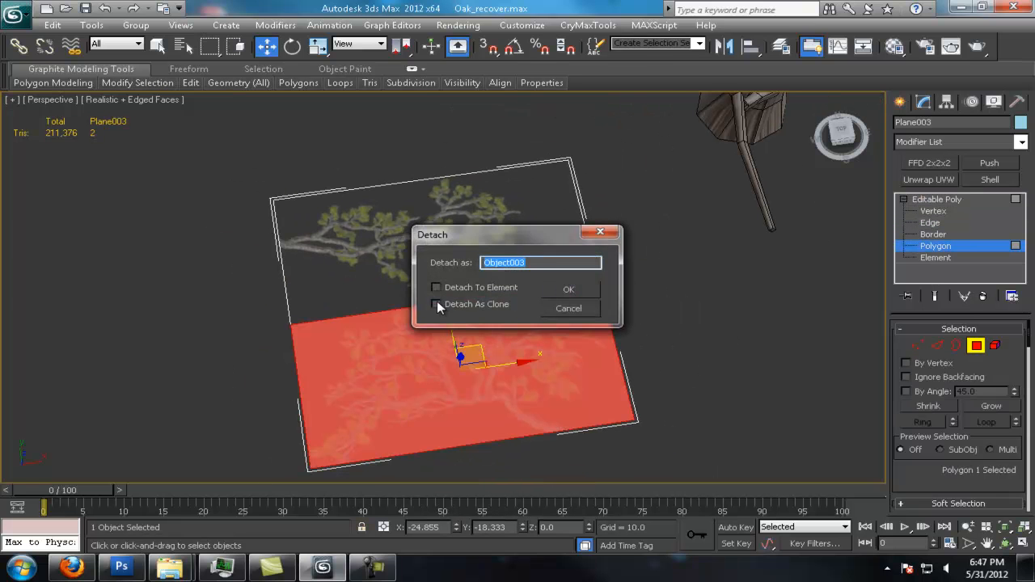
pyautogui.press('Return')
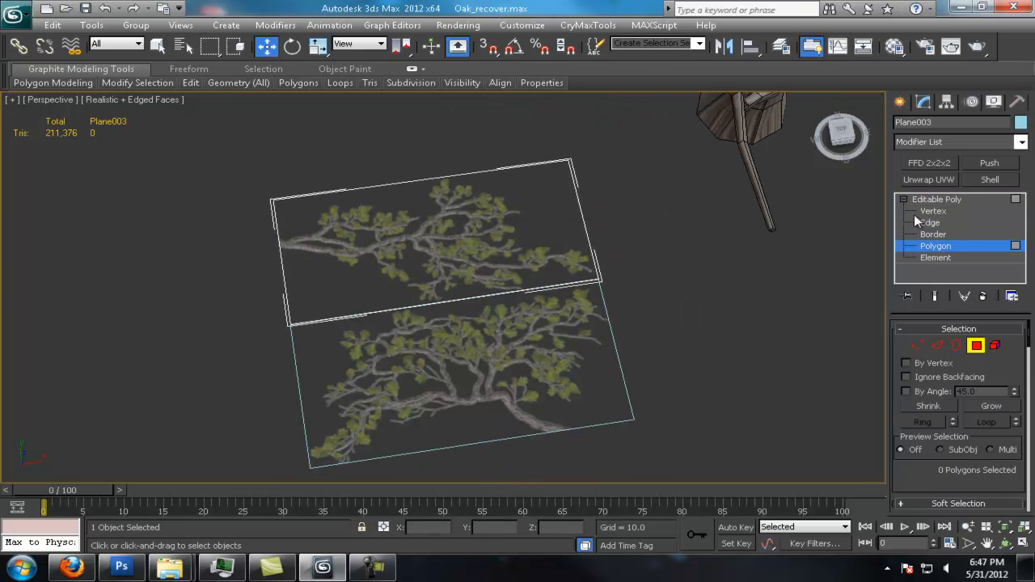
pyautogui.write('branch1')
pyautogui.press('Return')
# Center the pivot of branch1 to the object.
pyautogui.keyDown('alt'); pyautogui.moveTo(570, 247); pyautogui.dragTo(647, 240, button='middle'); pyautogui.keyUp('alt')
pyautogui.scroll(4, 586, 234)
pyautogui.press('w')
pyautogui.scroll(-3, 647, 240)
pyautogui.scroll(4, 647, 202)
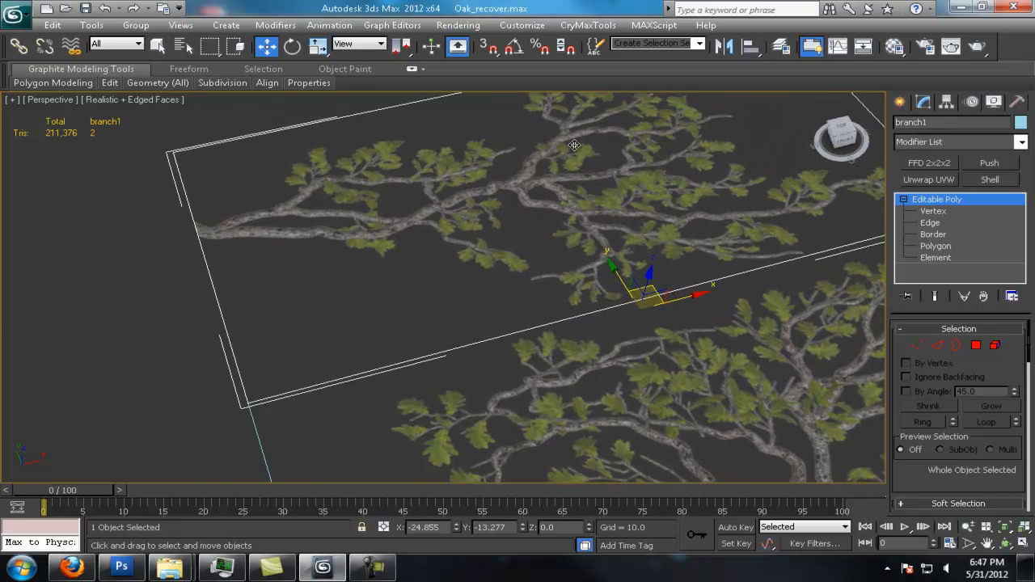
pyautogui.moveTo(646, 169); pyautogui.dragTo(699, 216, button='middle')
pyautogui.click(946, 102)
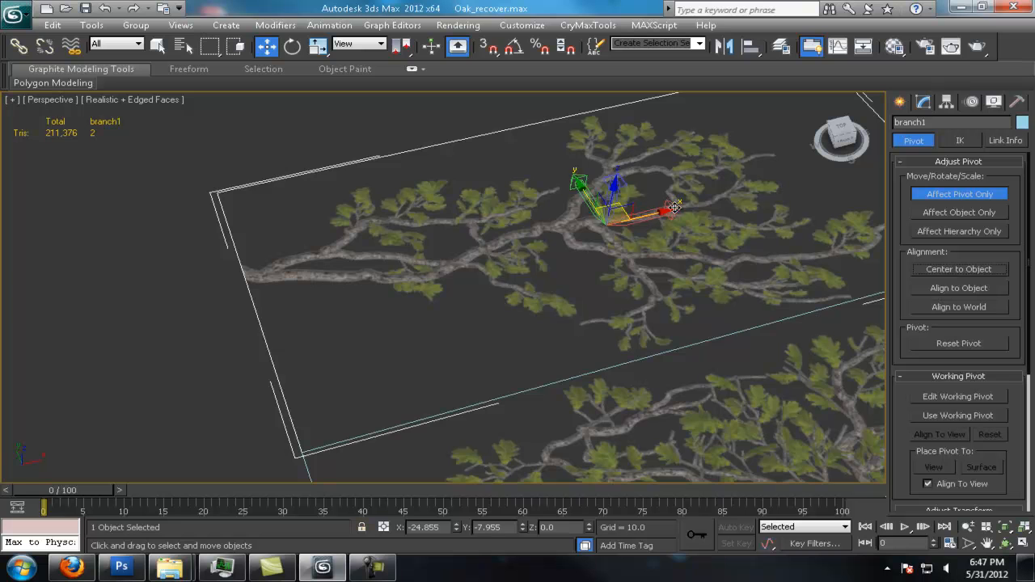
# Move the pivot of branch1 to the thick end of its stem at the plane's edge.
pyautogui.moveTo(674, 208); pyautogui.dragTo(363, 283)
pyautogui.keyDown('alt'); pyautogui.moveTo(364, 283); pyautogui.dragTo(416, 306, button='middle'); pyautogui.keyUp('alt')
pyautogui.scroll(3, 363, 388)
pyautogui.moveTo(340, 432); pyautogui.dragTo(420, 339, button='middle')
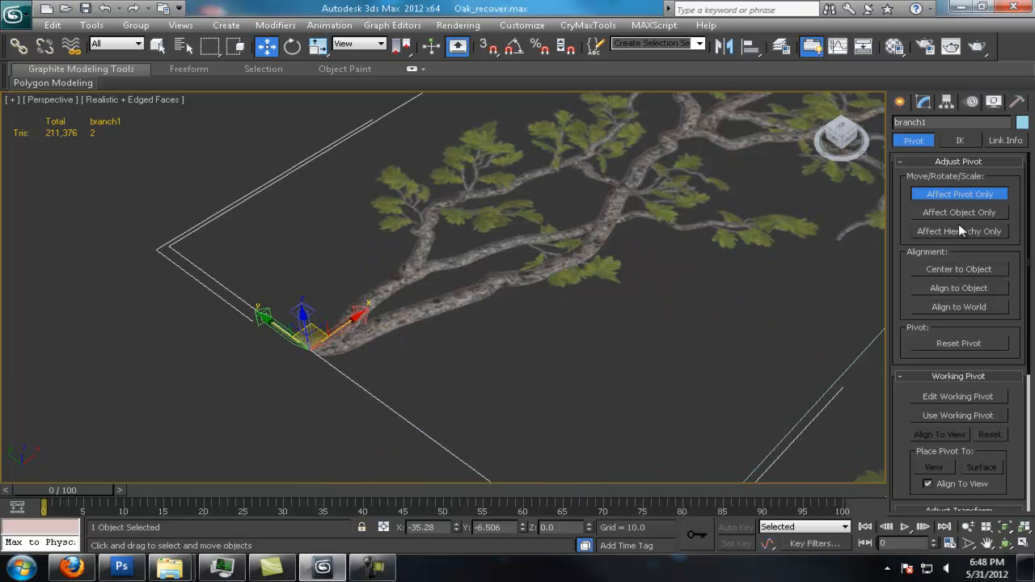
pyautogui.scroll(2, 392, 334)
pyautogui.click(1001, 195)
# Select branch2 and move its pivot to the thick end of its stem at the plane's edge.
pyautogui.scroll(-5, 420, 212)
pyautogui.press('q')
pyautogui.click(647, 319)
pyautogui.scroll(3, 651, 323)
pyautogui.click(953, 195)
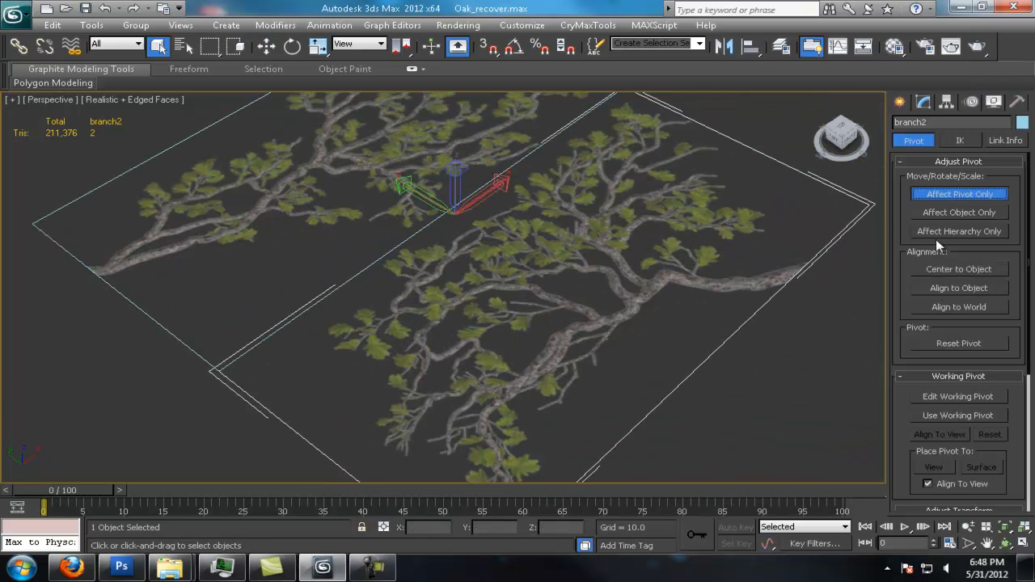
pyautogui.moveTo(651, 195); pyautogui.dragTo(536, 224, button='middle')
pyautogui.press('w')
pyautogui.scroll(4, 682, 267)
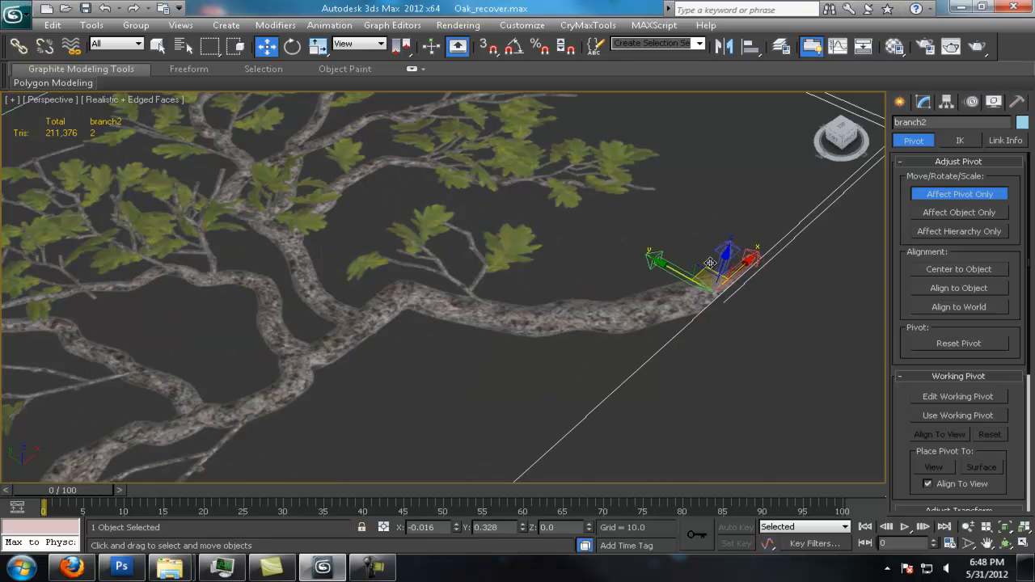
pyautogui.click(943, 199)
# Examine the two branch planes and the surrounding oak tree scene from several distances.
pyautogui.scroll(-6, 670, 194)
pyautogui.keyDown('alt'); pyautogui.moveTo(670, 192); pyautogui.dragTo(594, 154, button='middle'); pyautogui.keyUp('alt')
pyautogui.moveTo(594, 153); pyautogui.dragTo(601, 266, button='middle')
pyautogui.scroll(4, 588, 227)
pyautogui.scroll(-6, 580, 206)
pyautogui.moveTo(580, 206); pyautogui.dragTo(513, 386, button='middle')
pyautogui.scroll(-3, 579, 265)
pyautogui.scroll(2, 512, 385)
pyautogui.scroll(-2, 513, 384)
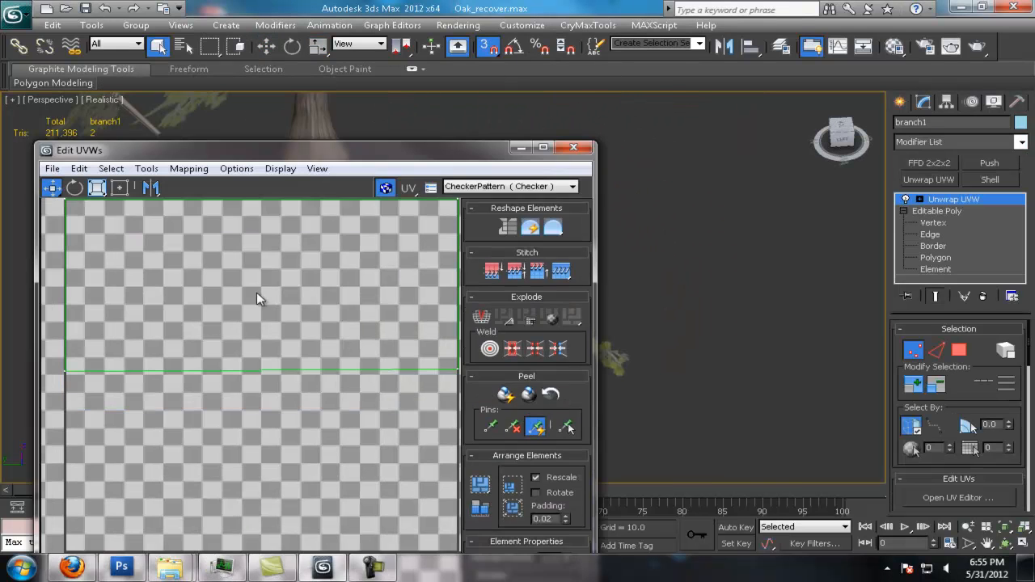
# Adjust branch1's UV rectangle in freeform mode and collapse the unwrap to an editable poly.
pyautogui.scroll(-3, 282, 282)
pyautogui.moveTo(282, 282); pyautogui.dragTo(173, 286, button='middle')
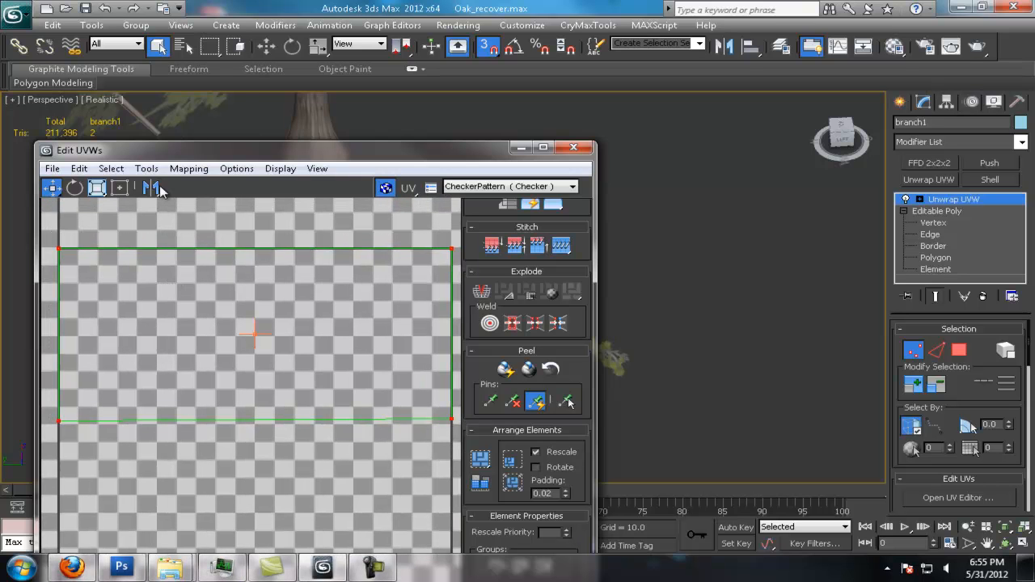
pyautogui.click(120, 187)
pyautogui.moveTo(197, 141); pyautogui.dragTo(196, 135)
pyautogui.moveTo(463, 148); pyautogui.dragTo(187, 183)
pyautogui.moveTo(404, 194); pyautogui.dragTo(644, 239, button='middle')
pyautogui.moveTo(644, 239); pyautogui.dragTo(628, 244, button='middle')
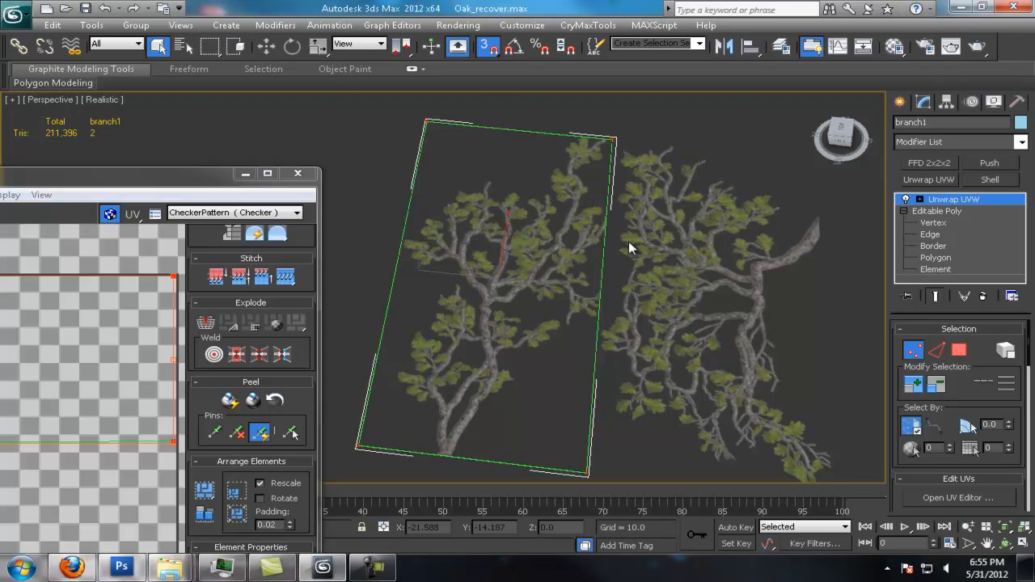
pyautogui.rightClick(628, 241)
pyautogui.click(768, 395)
# Unwrap branch1 again, select its lower UV edge for adjustment, and return the plane to an editable poly.
pyautogui.moveTo(712, 241); pyautogui.dragTo(526, 224, button='middle')
pyautogui.scroll(3, 526, 227)
pyautogui.scroll(-6, 526, 227)
pyautogui.click(532, 283)
pyautogui.scroll(3, 538, 284)
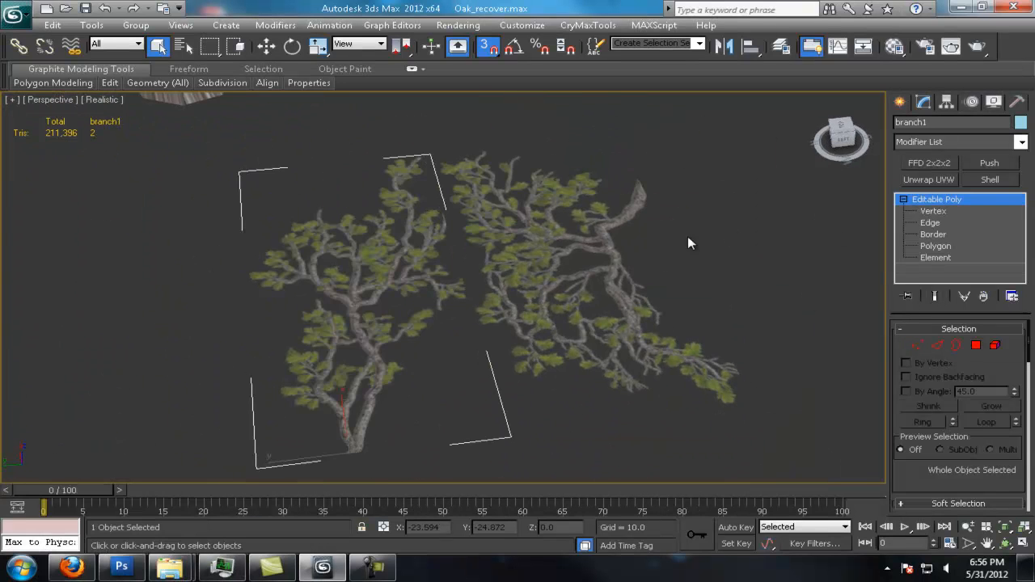
pyautogui.hotkey('ctrl', 'e')
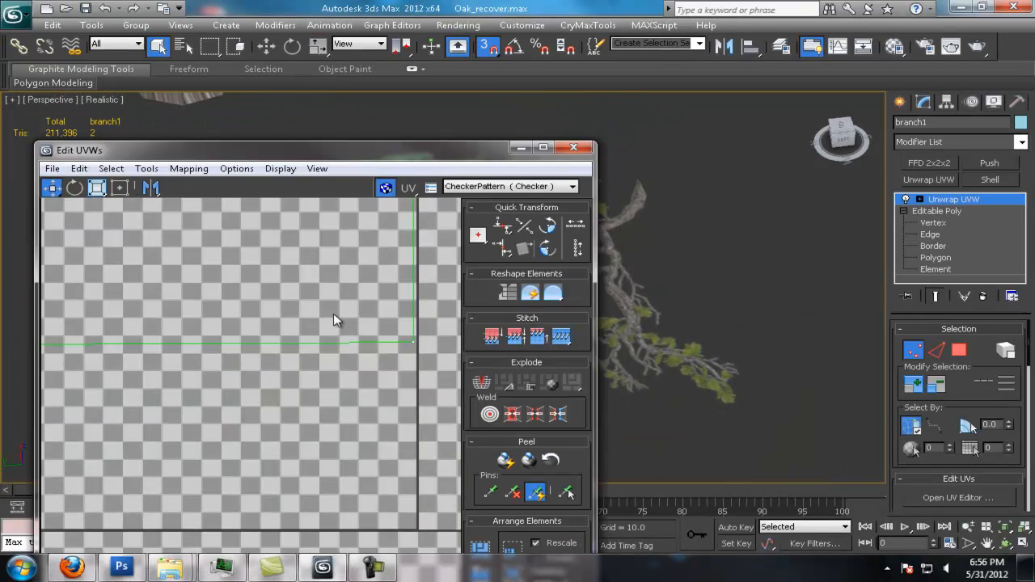
pyautogui.scroll(-1, 323, 317)
pyautogui.moveTo(398, 156); pyautogui.dragTo(207, 149)
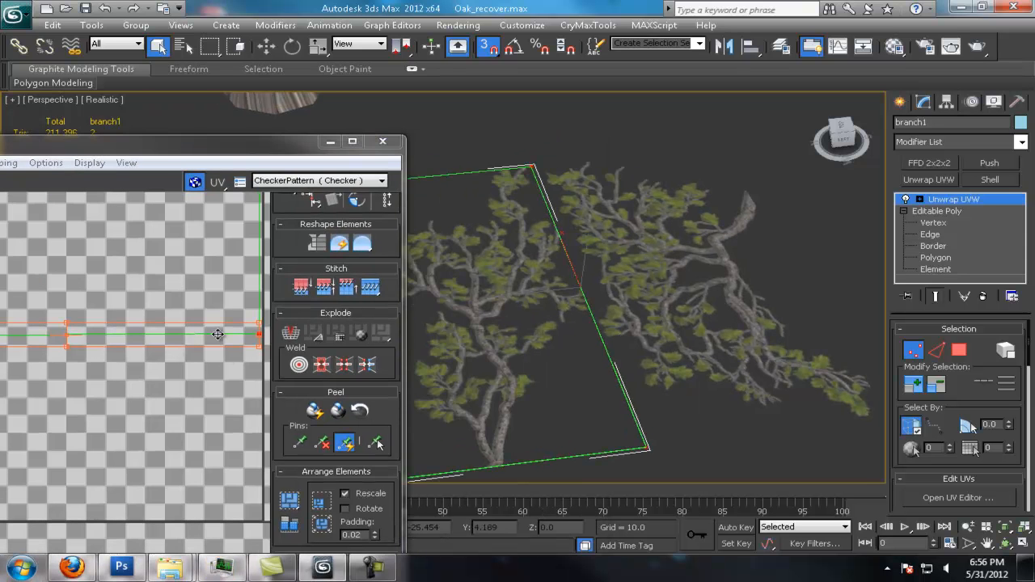
pyautogui.click(690, 252)
pyautogui.hotkey('ctrl', 'z')
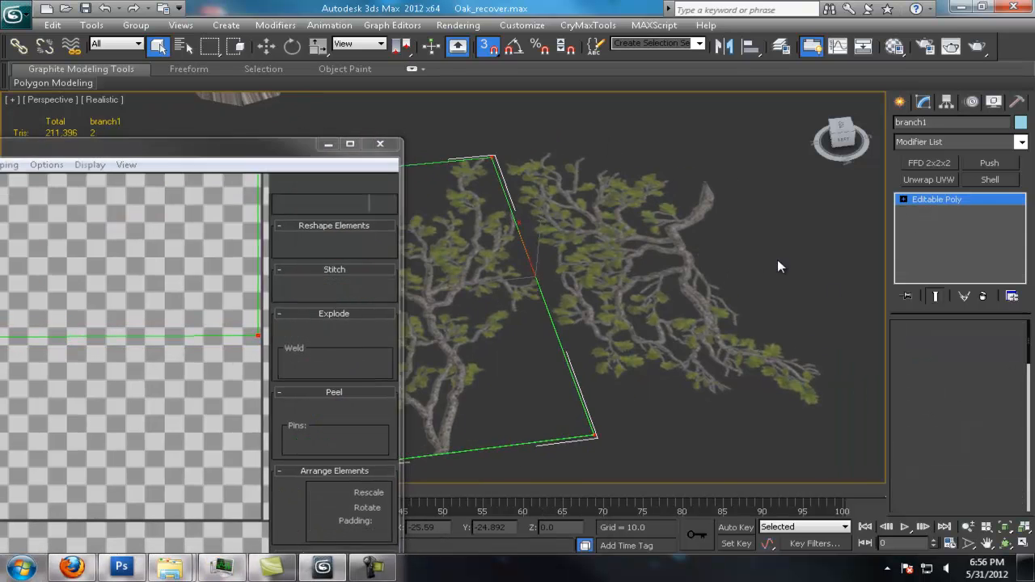
# Select branch2, open its UVs for editing, and show the Oak_Canopy.tif map as the background.
pyautogui.keyDown('alt'); pyautogui.moveTo(777, 260); pyautogui.dragTo(399, 272, button='middle'); pyautogui.keyUp('alt')
pyautogui.scroll(4, 400, 273)
pyautogui.scroll(-5, 555, 276)
pyautogui.click(556, 277)
pyautogui.moveTo(634, 319); pyautogui.dragTo(602, 240, button='middle')
pyautogui.hotkey('ctrl', 'e')
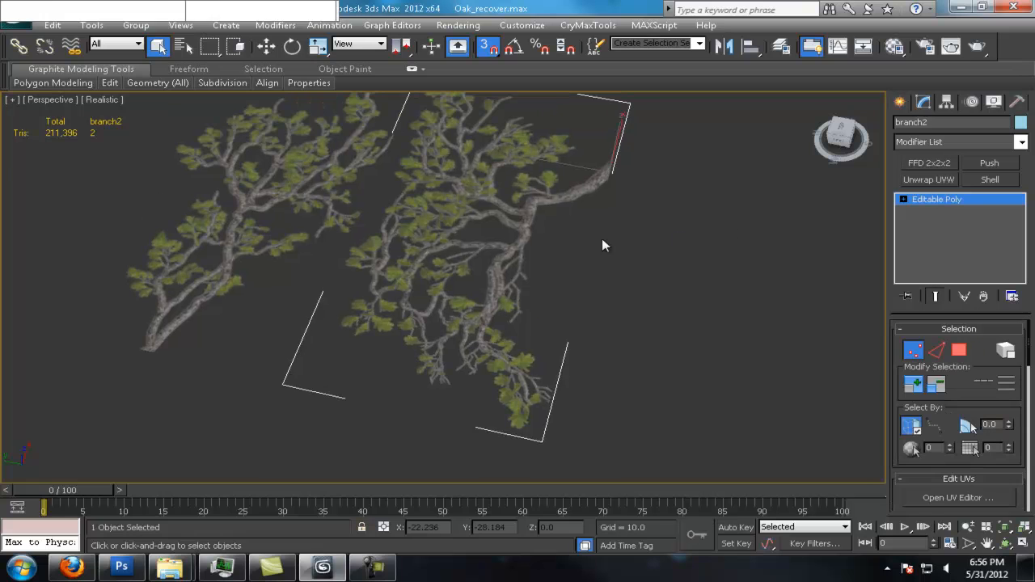
pyautogui.scroll(-5, 819, 213)
pyautogui.moveTo(476, 156); pyautogui.dragTo(441, 75)
pyautogui.scroll(3, 819, 217)
pyautogui.click(496, 117)
pyautogui.click(496, 137)
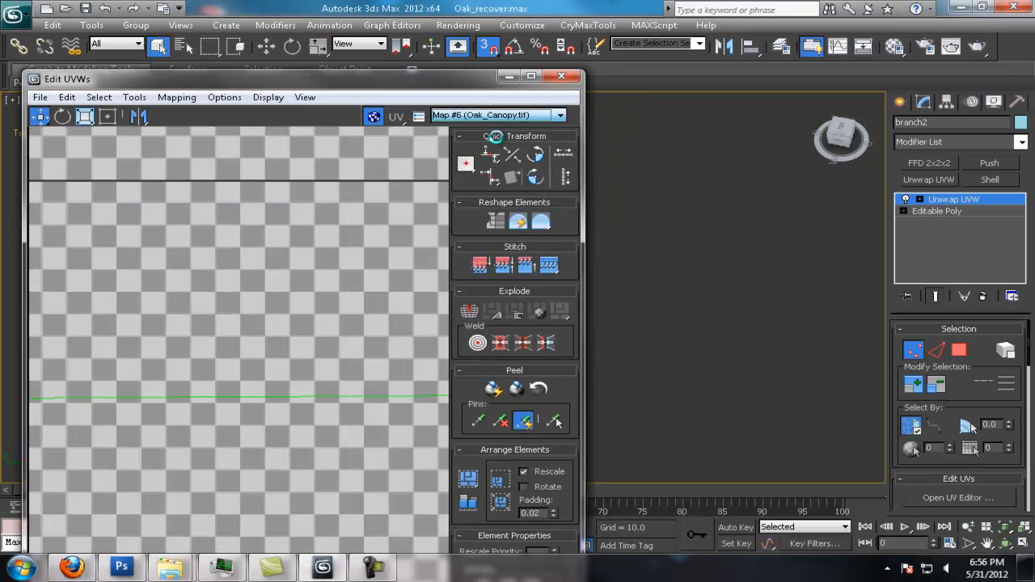
# Move the left UV edge of branch2 slightly inward against the canopy texture.
pyautogui.scroll(-8, 324, 270)
pyautogui.moveTo(186, 295); pyautogui.dragTo(239, 414)
pyautogui.scroll(5, 239, 404)
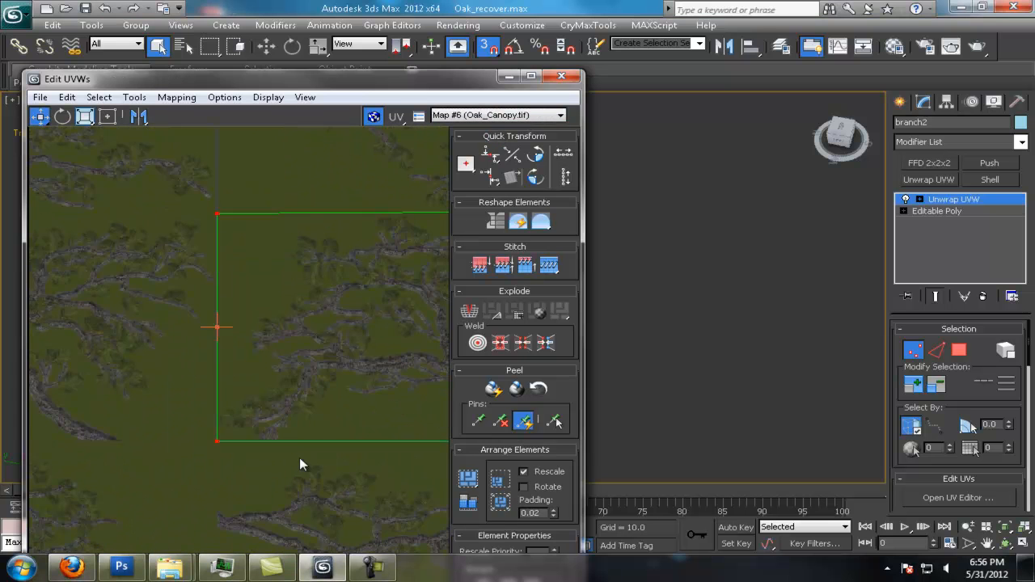
pyautogui.scroll(4, 298, 455)
pyautogui.click(108, 117)
pyautogui.moveTo(156, 180); pyautogui.dragTo(177, 187, button='middle')
pyautogui.scroll(1, 174, 187)
pyautogui.moveTo(117, 335); pyautogui.dragTo(126, 335)
# Nudge the lower UV edge of branch2 upward to the end of the branch stem in the texture.
pyautogui.scroll(-5, 133, 336)
pyautogui.moveTo(252, 356); pyautogui.dragTo(226, 354, button='middle')
pyautogui.moveTo(69, 384); pyautogui.dragTo(413, 343)
pyautogui.scroll(5, 275, 352)
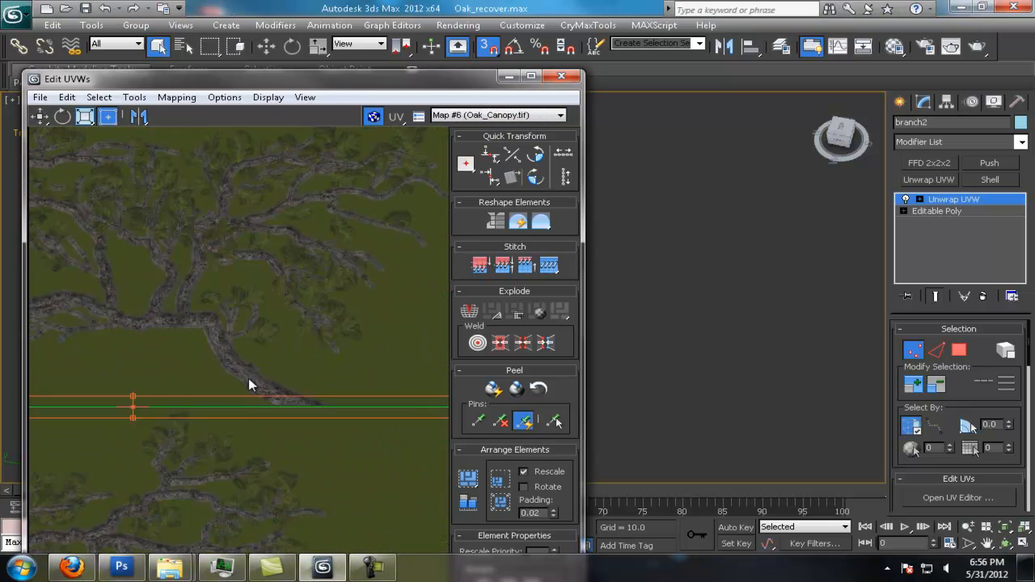
pyautogui.moveTo(257, 399); pyautogui.dragTo(257, 396)
pyautogui.scroll(-3, 257, 397)
pyautogui.moveTo(250, 338); pyautogui.dragTo(437, 305, button='middle')
pyautogui.moveTo(191, 363); pyautogui.dragTo(191, 360)
# Check the right and upper UV edges of branch2 against the canopy texture and finish the unwrap.
pyautogui.scroll(-4, 194, 360)
pyautogui.moveTo(360, 301); pyautogui.dragTo(245, 376, button='middle')
pyautogui.moveTo(243, 301); pyautogui.dragTo(288, 473)
pyautogui.scroll(5, 284, 438)
pyautogui.scroll(-4, 170, 304)
pyautogui.moveTo(143, 266); pyautogui.dragTo(407, 305)
pyautogui.scroll(5, 247, 261)
pyautogui.hotkey('ctrl', 'e')
# Clone a branch plane from the ground up to the oak tree and rotate it along a limb.
pyautogui.moveTo(670, 226)
pyautogui.mouseDown(button='middle')
pyautogui.moveTo(716, 217)
pyautogui.moveTo(567, 296)
pyautogui.moveTo(549, 275)
pyautogui.moveTo(501, 288)
pyautogui.moveTo(411, 405)
pyautogui.moveTo(388, 375)
pyautogui.moveTo(356, 412)
pyautogui.mouseUp(button='middle')
pyautogui.press('w')
pyautogui.scroll(-2, 412, 405)
pyautogui.moveTo(321, 430)
pyautogui.keyDown('shift'); pyautogui.mouseDown()
pyautogui.moveTo(494, 183)
pyautogui.moveTo(450, 152)
pyautogui.mouseUp(); pyautogui.keyUp('shift')
pyautogui.click(526, 344)
pyautogui.moveTo(473, 194); pyautogui.dragTo(445, 323, button='middle')
pyautogui.scroll(2, 444, 324)
pyautogui.press('e')
pyautogui.moveTo(429, 316)
pyautogui.mouseDown()
pyautogui.moveTo(601, 310)
pyautogui.moveTo(561, 312)
pyautogui.mouseUp()
pyautogui.moveTo(561, 311)
pyautogui.keyDown('alt'); pyautogui.mouseDown(button='middle')
pyautogui.moveTo(701, 191)
pyautogui.moveTo(533, 279)
pyautogui.mouseUp(button='middle'); pyautogui.keyUp('alt')
pyautogui.moveTo(411, 289); pyautogui.dragTo(428, 320)
# Place another branch plane copy on the thin lower limb of the oak.
pyautogui.scroll(-3, 485, 311)
pyautogui.keyDown('alt'); pyautogui.moveTo(485, 311); pyautogui.dragTo(546, 241, button='middle'); pyautogui.keyUp('alt')
pyautogui.press('w')
pyautogui.press('r')
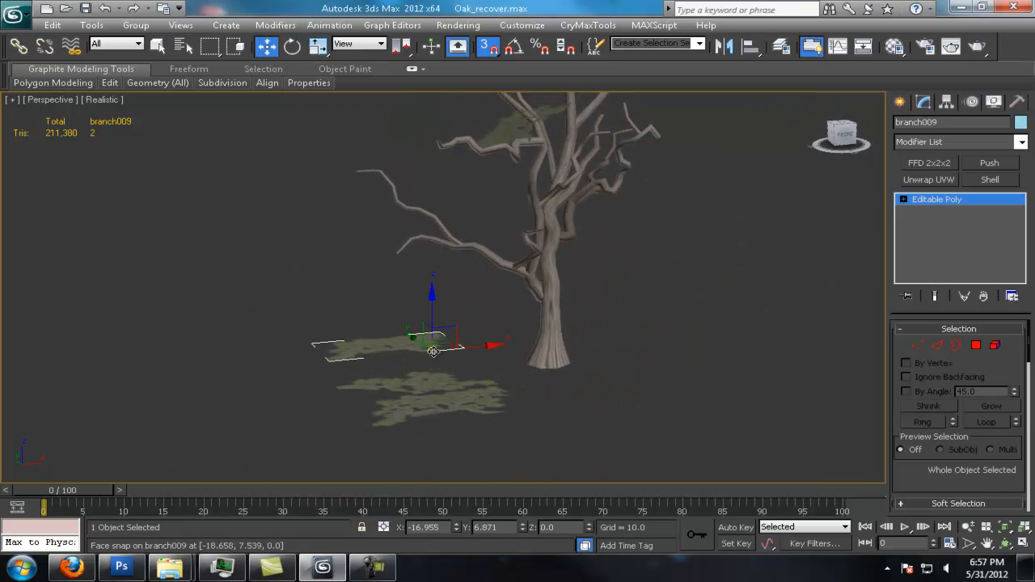
pyautogui.keyDown('alt'); pyautogui.moveTo(424, 207); pyautogui.dragTo(467, 299, button='middle'); pyautogui.keyUp('alt')
pyautogui.scroll(-3, 470, 331)
pyautogui.press('q')
# Select the branch plane on the upper horizontal limb, rotate it to follow the limb, and shift it along the limb.
pyautogui.click(432, 186)
pyautogui.scroll(5, 432, 186)
pyautogui.moveTo(437, 190); pyautogui.dragTo(474, 240, button='middle')
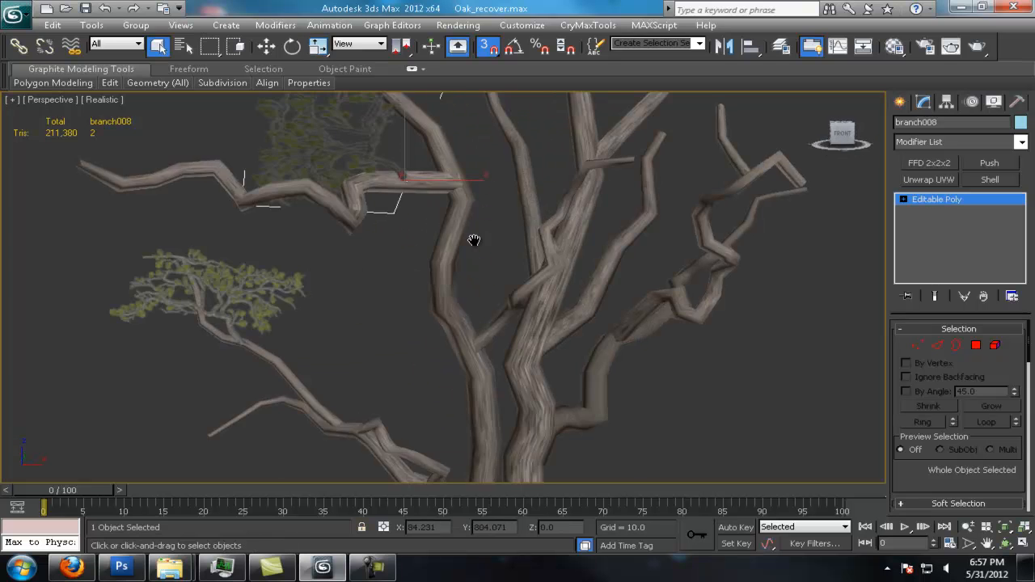
pyautogui.scroll(-5, 474, 240)
pyautogui.press('e')
pyautogui.moveTo(370, 420); pyautogui.dragTo(369, 420)
pyautogui.keyDown('alt'); pyautogui.moveTo(370, 420); pyautogui.dragTo(662, 417, button='middle'); pyautogui.keyUp('alt')
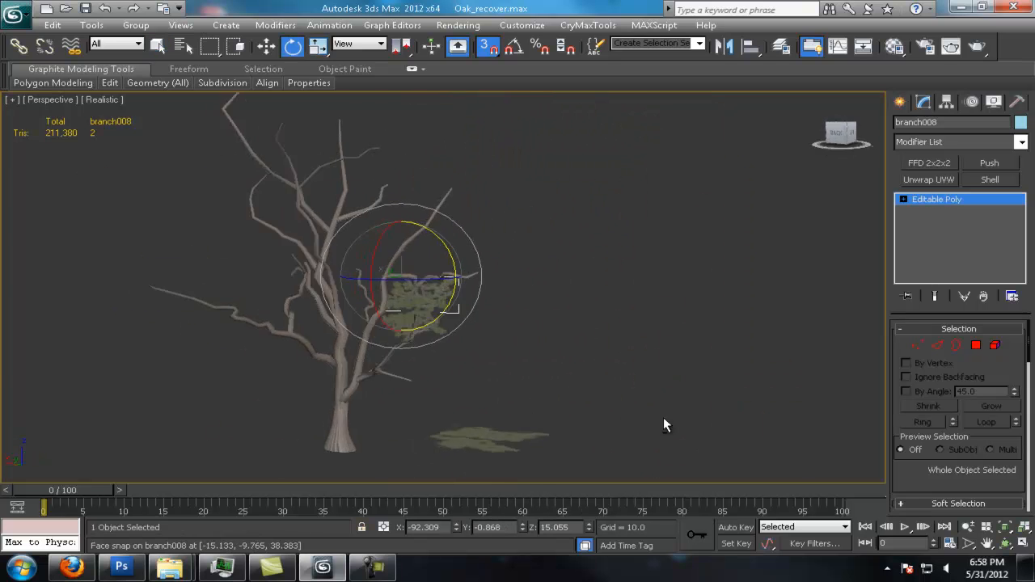
pyautogui.scroll(5, 565, 355)
pyautogui.moveTo(417, 213); pyautogui.dragTo(549, 421, button='middle')
pyautogui.press('w')
pyautogui.moveTo(301, 224); pyautogui.dragTo(478, 221)
# Clone branch1 from the ground onto the end of the low forked limb and rotate it outward.
pyautogui.scroll(-3, 490, 231)
pyautogui.scroll(-4, 491, 235)
pyautogui.keyDown('alt'); pyautogui.moveTo(492, 234); pyautogui.dragTo(407, 364, button='middle'); pyautogui.keyUp('alt')
pyautogui.scroll(-3, 510, 270)
pyautogui.scroll(3, 510, 270)
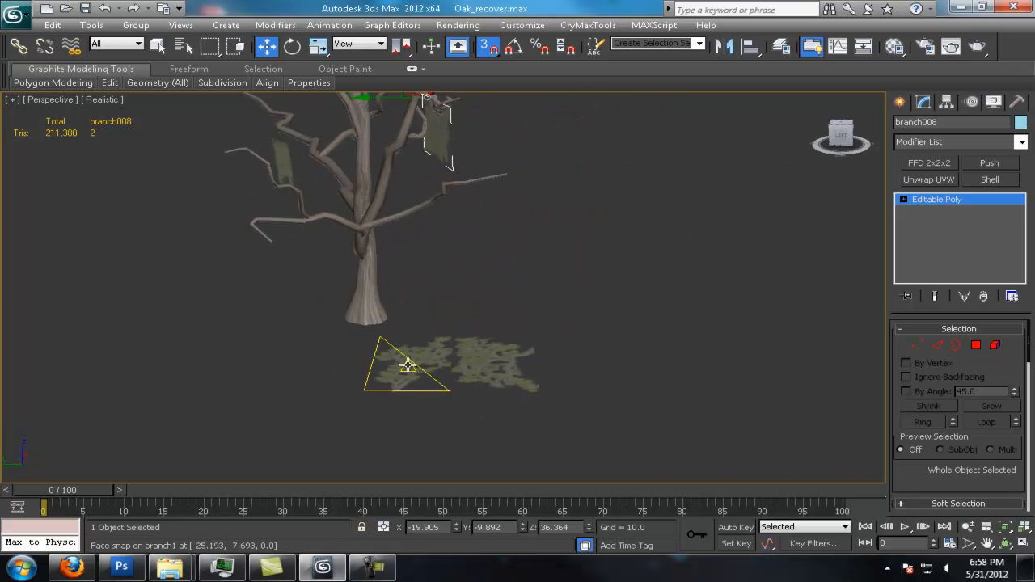
pyautogui.keyDown('shift'); pyautogui.moveTo(397, 389); pyautogui.dragTo(283, 215); pyautogui.keyUp('shift')
pyautogui.click(516, 344)
pyautogui.moveTo(291, 214); pyautogui.dragTo(402, 293, button='middle')
pyautogui.press('e')
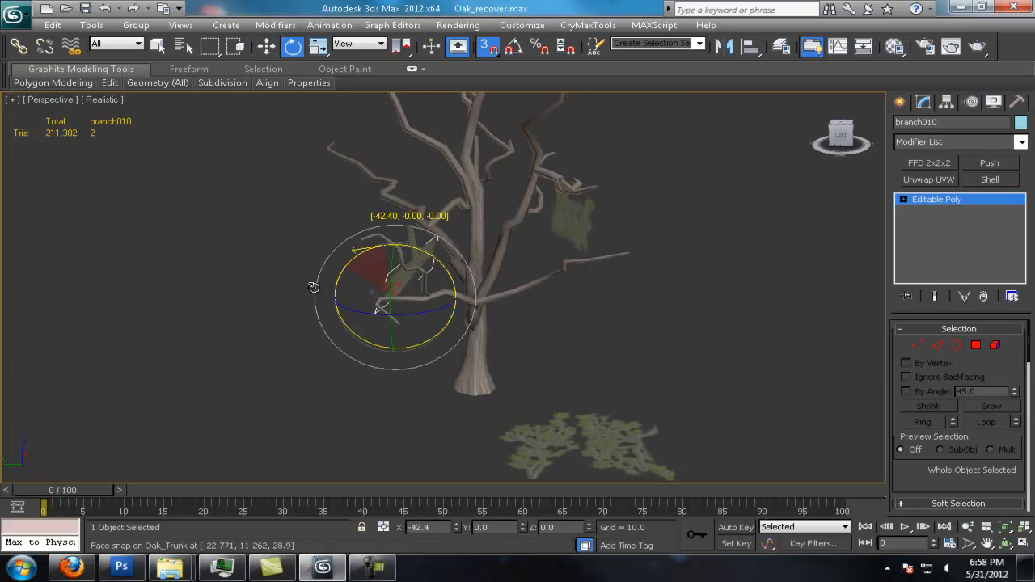
# Scale the new branch plane and snap its stem onto the low forked limb.
pyautogui.scroll(6, 434, 307)
pyautogui.press('r')
pyautogui.moveTo(241, 224); pyautogui.dragTo(243, 246)
pyautogui.press('w')
pyautogui.moveTo(244, 246); pyautogui.dragTo(349, 287, button='middle')
pyautogui.moveTo(355, 283); pyautogui.dragTo(360, 286)
# Clone the branch plane inward along the same low limb, closer to the trunk, and start rotating it.
pyautogui.scroll(-5, 490, 299)
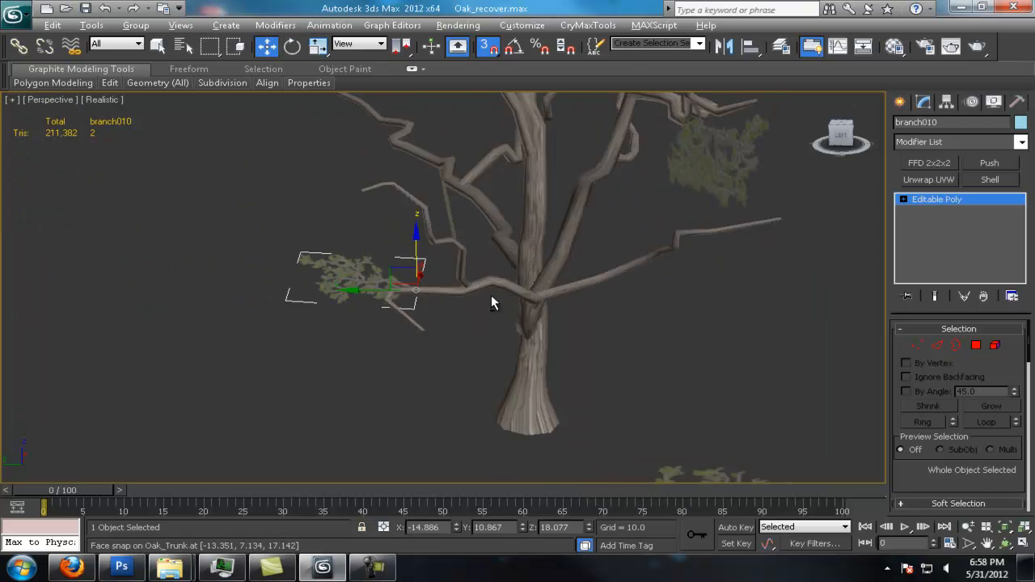
pyautogui.keyDown('alt'); pyautogui.moveTo(490, 300); pyautogui.dragTo(403, 298, button='middle'); pyautogui.keyUp('alt')
pyautogui.keyDown('shift'); pyautogui.moveTo(399, 296); pyautogui.dragTo(492, 318); pyautogui.keyUp('shift')
pyautogui.click(518, 344)
pyautogui.press('e')
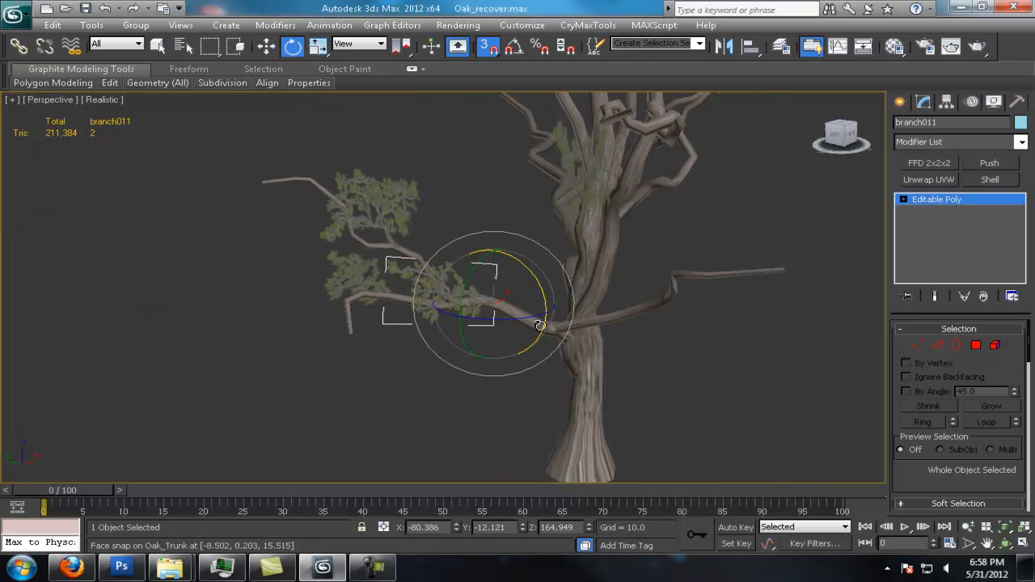
# Clone the branch plane to the outer bend of the low limb and rotate it away from the trunk.
pyautogui.keyDown('shift'); pyautogui.moveTo(345, 304); pyautogui.dragTo(345, 304); pyautogui.keyUp('shift')
pyautogui.click(518, 344)
pyautogui.press('e')
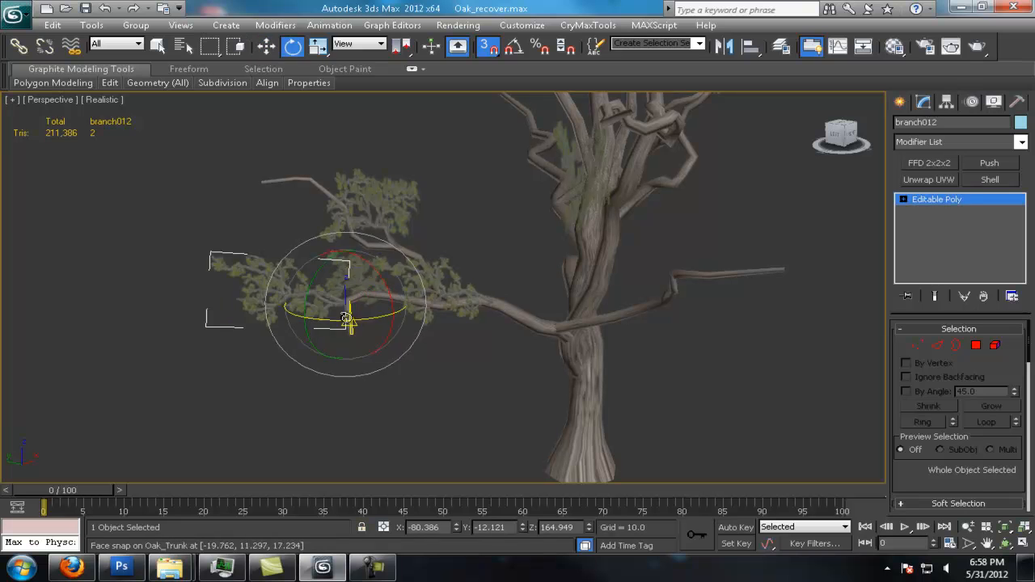
# Clone one more branch plane onto the drooping tip of the low limb and rotate it to hang along the tip.
pyautogui.keyDown('shift'); pyautogui.moveTo(399, 249); pyautogui.dragTo(351, 333); pyautogui.keyUp('shift')
pyautogui.click(517, 345)
pyautogui.press('e')
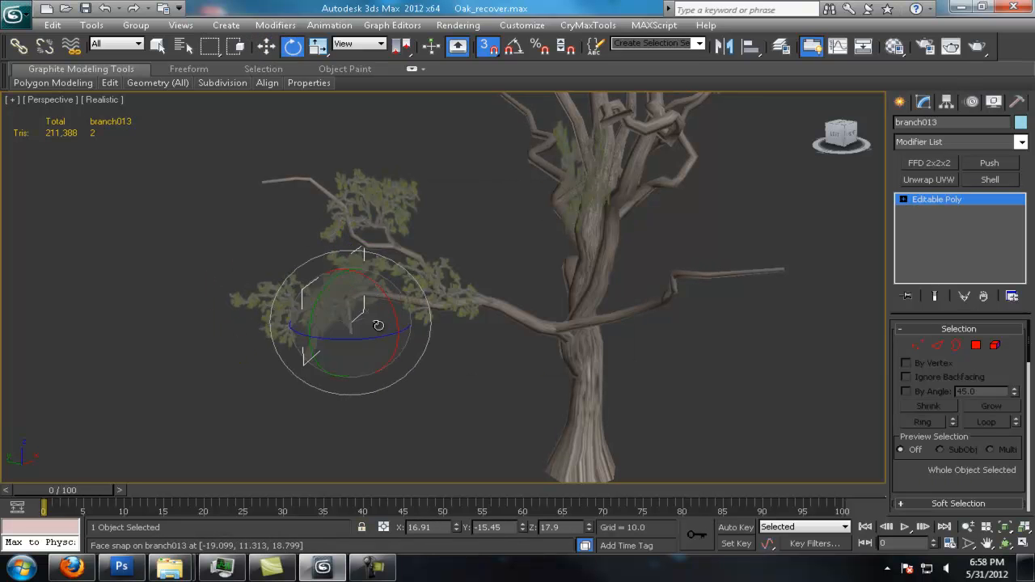
pyautogui.keyDown('alt'); pyautogui.moveTo(412, 370); pyautogui.dragTo(384, 331, button='middle'); pyautogui.keyUp('alt')
pyautogui.moveTo(376, 330); pyautogui.dragTo(333, 327)
pyautogui.keyDown('alt'); pyautogui.moveTo(333, 327); pyautogui.dragTo(446, 279, button='middle'); pyautogui.keyUp('alt')
# Clone a branch plane onto the long limb on the opposite side of the trunk and rotate it to point outward.
pyautogui.press('w')
pyautogui.click(436, 299)
pyautogui.scroll(4, 459, 304)
pyautogui.keyDown('shift'); pyautogui.moveTo(360, 283); pyautogui.dragTo(416, 261); pyautogui.keyUp('shift')
pyautogui.click(518, 344)
pyautogui.press('e')
pyautogui.keyDown('alt'); pyautogui.moveTo(517, 344); pyautogui.dragTo(473, 311, button='middle'); pyautogui.keyUp('alt')
pyautogui.moveTo(452, 261); pyautogui.dragTo(503, 234)
pyautogui.keyDown('alt'); pyautogui.moveTo(504, 234); pyautogui.dragTo(508, 272, button='middle'); pyautogui.keyUp('alt')
# Clone branch2 from the ground onto the rising limb beside the trunk and scale it.
pyautogui.scroll(-5, 508, 272)
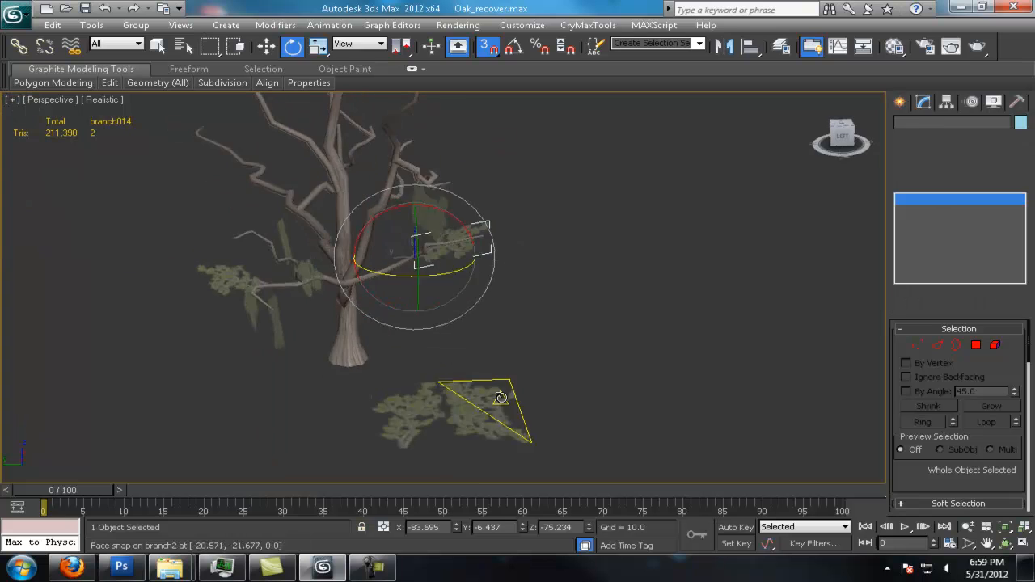
pyautogui.click(493, 397)
pyautogui.press('w')
pyautogui.keyDown('alt'); pyautogui.moveTo(492, 397); pyautogui.dragTo(517, 380, button='middle'); pyautogui.keyUp('alt')
pyautogui.keyDown('shift'); pyautogui.moveTo(391, 227); pyautogui.dragTo(391, 228); pyautogui.keyUp('shift')
pyautogui.click(517, 344)
pyautogui.moveTo(451, 208); pyautogui.dragTo(492, 278, button='middle')
pyautogui.scroll(5, 492, 277)
pyautogui.press('r')
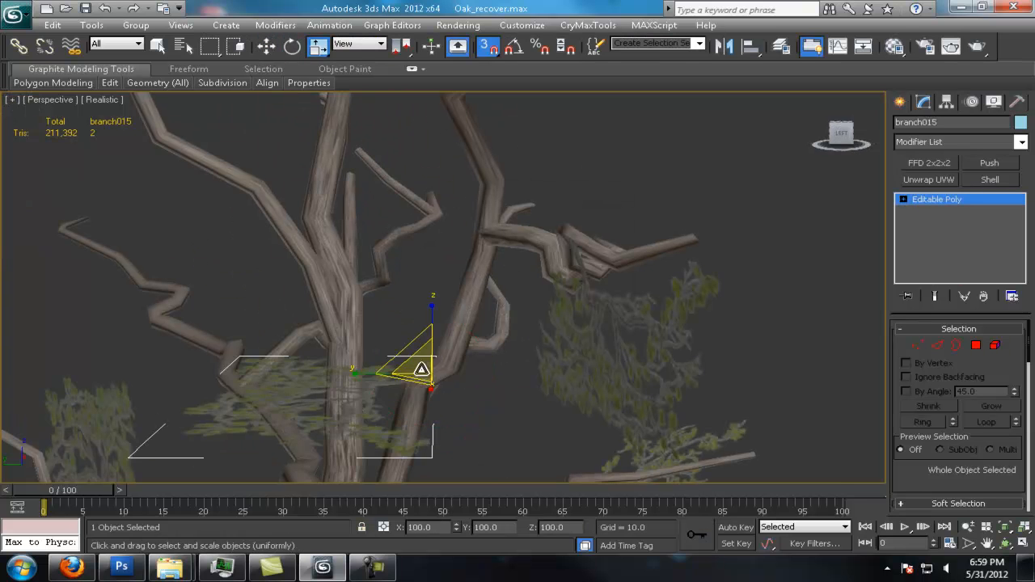
pyautogui.moveTo(415, 320); pyautogui.dragTo(502, 328)
# Clone a branch plane onto the bend of the upper horizontal limb and rotate it along the limb.
pyautogui.keyDown('alt'); pyautogui.moveTo(501, 327); pyautogui.dragTo(469, 323, button='middle'); pyautogui.keyUp('alt')
pyautogui.scroll(-5, 549, 318)
pyautogui.click(395, 356)
pyautogui.press('w')
pyautogui.click(527, 340)
pyautogui.scroll(5, 409, 257)
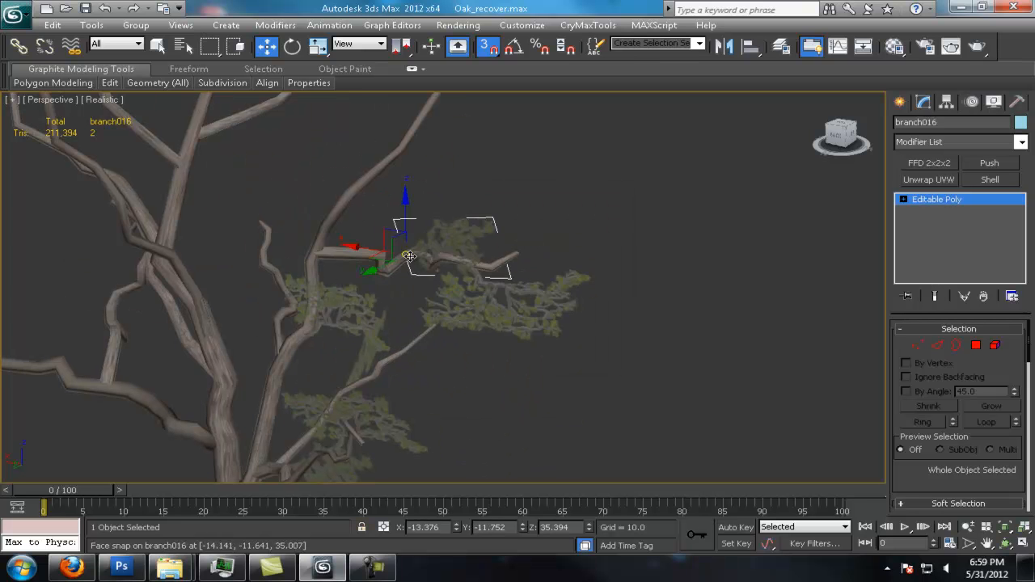
pyautogui.press('e')
pyautogui.moveTo(513, 279); pyautogui.dragTo(522, 288)
# Clone the plane again near the base of the upper horizontal limb and rotate the copy.
pyautogui.keyDown('shift'); pyautogui.moveTo(348, 256); pyautogui.dragTo(348, 256); pyautogui.keyUp('shift')
pyautogui.click(527, 340)
pyautogui.press('e')
pyautogui.moveTo(426, 275)
pyautogui.keyDown('alt'); pyautogui.mouseDown(button='middle')
pyautogui.moveTo(455, 291)
pyautogui.moveTo(364, 278)
pyautogui.mouseUp(button='middle'); pyautogui.keyUp('alt')
pyautogui.moveTo(323, 195); pyautogui.dragTo(328, 191)
# Select a branch plane on the upper limb, clone it closer to the main stem, and set the copy up for rotation.
pyautogui.click(417, 248)
pyautogui.press('w')
pyautogui.keyDown('shift'); pyautogui.moveTo(417, 249); pyautogui.dragTo(339, 252); pyautogui.keyUp('shift')
pyautogui.click(527, 340)
pyautogui.press('e')
# Clone a branch plane onto the bare long limb on the far side of the trunk and rotate it outward.
pyautogui.moveTo(238, 203)
pyautogui.keyDown('alt'); pyautogui.mouseDown(button='middle')
pyautogui.moveTo(277, 351)
pyautogui.moveTo(390, 359)
pyautogui.mouseUp(button='middle'); pyautogui.keyUp('alt')
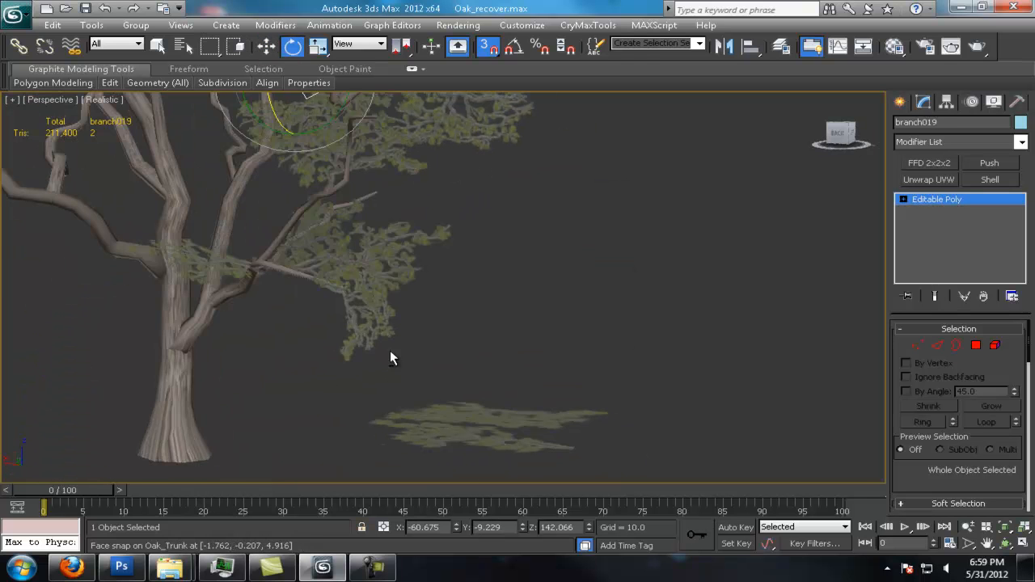
pyautogui.keyDown('shift'); pyautogui.moveTo(79, 212); pyautogui.dragTo(77, 212); pyautogui.keyUp('shift')
pyautogui.press('Return')
pyautogui.moveTo(234, 196); pyautogui.dragTo(473, 303, button='middle')
pyautogui.press('e')
pyautogui.moveTo(295, 283)
pyautogui.mouseDown()
pyautogui.moveTo(235, 270)
pyautogui.moveTo(242, 275)
pyautogui.mouseUp()
# Snap a cloned branch plane onto the outer part of the bare long limb and adjust its rotation and scale.
pyautogui.moveTo(266, 279)
pyautogui.keyDown('alt'); pyautogui.mouseDown(button='middle')
pyautogui.moveTo(348, 253)
pyautogui.moveTo(368, 301)
pyautogui.moveTo(426, 309)
pyautogui.mouseUp(button='middle'); pyautogui.keyUp('alt')
pyautogui.press('w')
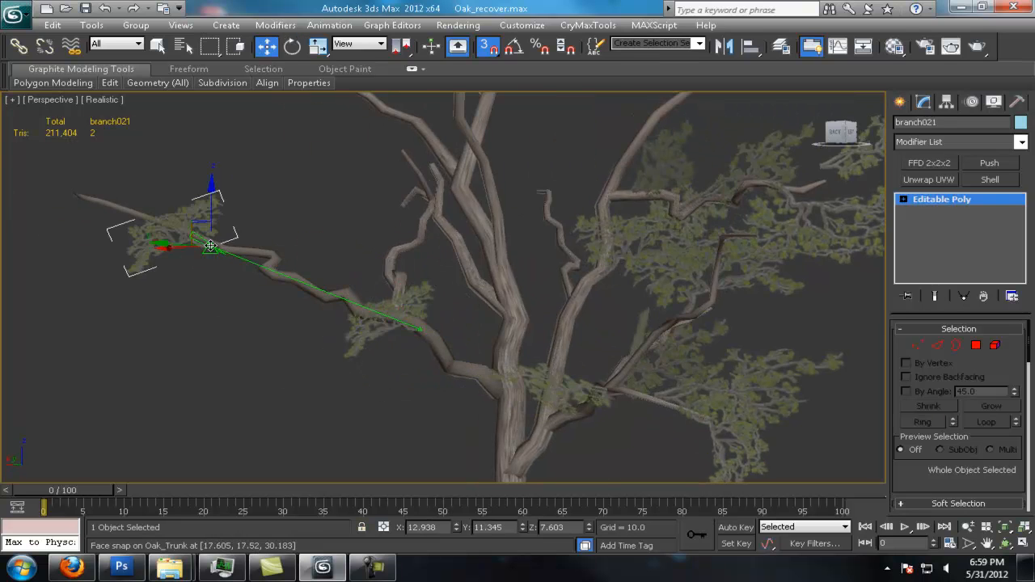
pyautogui.press('z')
pyautogui.press('e')
pyautogui.scroll(-4, 475, 260)
pyautogui.keyDown('alt'); pyautogui.moveTo(475, 260); pyautogui.dragTo(428, 279, button='middle'); pyautogui.keyUp('alt')
pyautogui.press('r')
pyautogui.moveTo(570, 307); pyautogui.dragTo(392, 283, button='middle')
pyautogui.scroll(-5, 485, 215)
pyautogui.press('q')
# Clone a branch plane farther out along the long limb and rotate the copy away from the trunk.
pyautogui.scroll(5, 392, 283)
pyautogui.click(509, 384)
pyautogui.press('w')
pyautogui.moveTo(574, 383)
pyautogui.keyDown('shift'); pyautogui.mouseDown()
pyautogui.moveTo(342, 170)
pyautogui.moveTo(302, 162)
pyautogui.mouseUp(); pyautogui.keyUp('shift')
pyautogui.click(533, 345)
pyautogui.press('e')
pyautogui.moveTo(452, 210)
pyautogui.keyDown('alt'); pyautogui.mouseDown(button='middle')
pyautogui.moveTo(368, 164)
pyautogui.moveTo(493, 311)
pyautogui.mouseUp(button='middle'); pyautogui.keyUp('alt')
pyautogui.moveTo(441, 307); pyautogui.dragTo(460, 319)
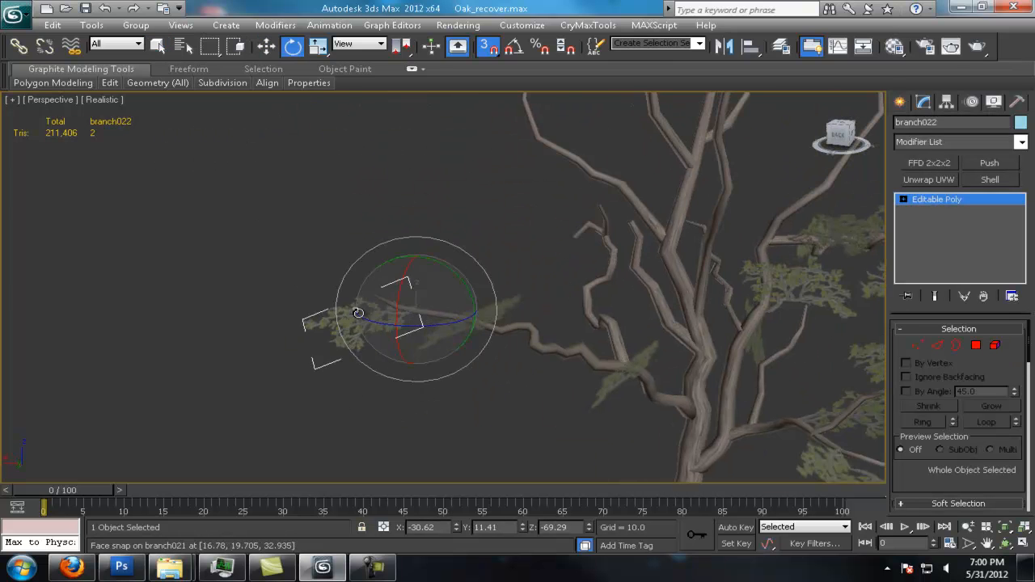
# Clone the plane to the tip of the long limb and rotate the copy outward around its vertical axis.
pyautogui.scroll(3, 460, 320)
pyautogui.keyDown('alt'); pyautogui.moveTo(461, 320); pyautogui.dragTo(527, 282, button='middle'); pyautogui.keyUp('alt')
pyautogui.press('w')
pyautogui.moveTo(449, 272)
pyautogui.keyDown('shift'); pyautogui.mouseDown()
pyautogui.moveTo(370, 250)
pyautogui.moveTo(240, 248)
pyautogui.mouseUp(); pyautogui.keyUp('shift')
pyautogui.click(518, 345)
pyautogui.press('e')
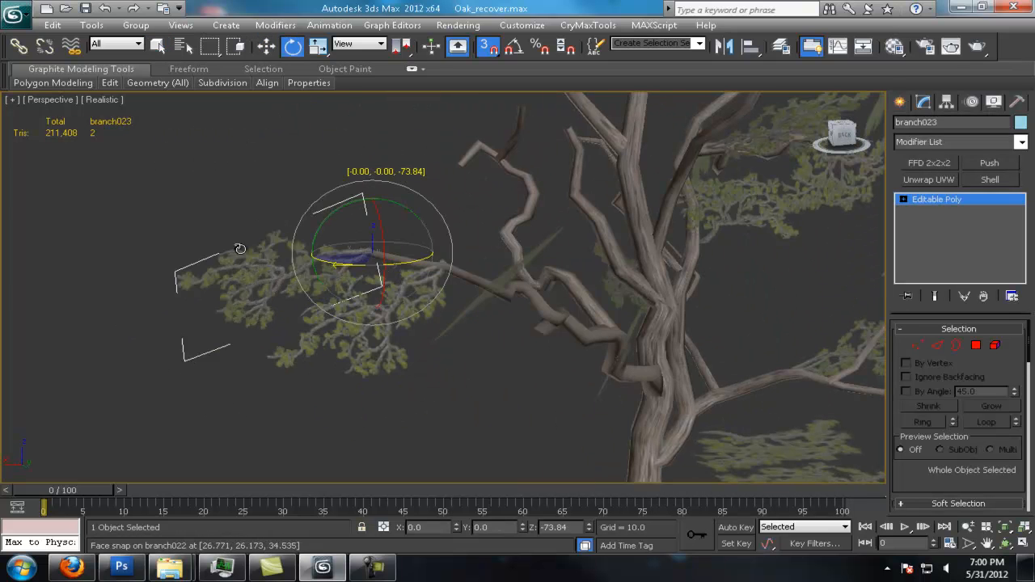
pyautogui.moveTo(347, 218); pyautogui.dragTo(378, 194)
# Reposition the outermost branch plane so its base sits on the tip of the long limb.
pyautogui.scroll(-4, 437, 243)
pyautogui.press('w')
pyautogui.scroll(5, 261, 286)
pyautogui.keyDown('alt'); pyautogui.moveTo(261, 286); pyautogui.dragTo(496, 301, button='middle'); pyautogui.keyUp('alt')
pyautogui.moveTo(495, 301); pyautogui.dragTo(427, 300)
# Select a plane on the long limb, clone it inward along the limb, and set the copy up for rotation.
pyautogui.scroll(-3, 452, 285)
pyautogui.keyDown('alt'); pyautogui.moveTo(457, 286); pyautogui.dragTo(442, 316, button='middle'); pyautogui.keyUp('alt')
pyautogui.click(416, 273)
pyautogui.scroll(4, 436, 275)
pyautogui.keyDown('shift'); pyautogui.moveTo(443, 316); pyautogui.dragTo(517, 312); pyautogui.keyUp('shift')
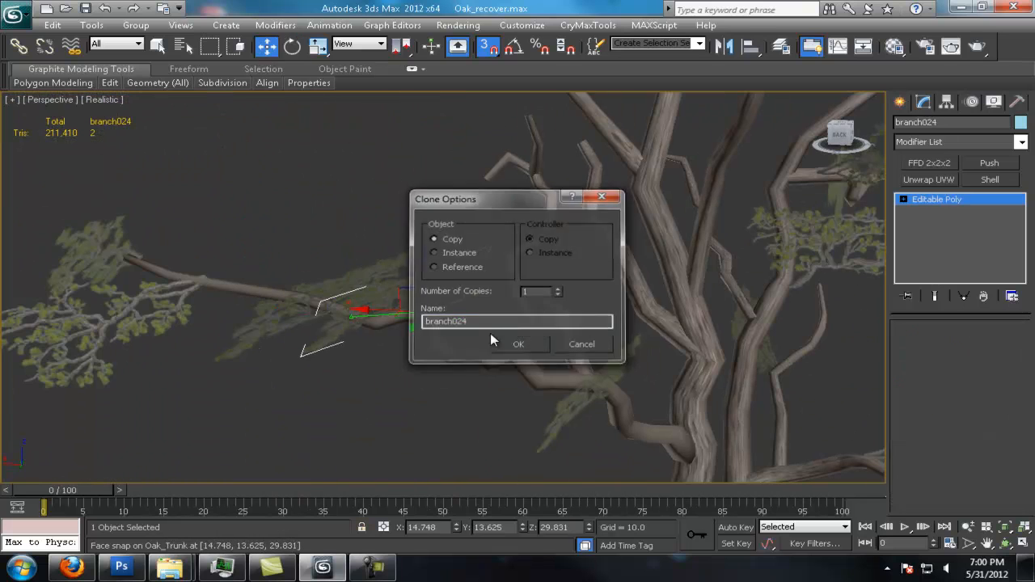
pyautogui.click(517, 342)
pyautogui.press('e')
# Select the branch plane at the end of the upper horizontal limb and move its base onto the limb.
pyautogui.scroll(-5, 389, 277)
pyautogui.keyDown('alt'); pyautogui.moveTo(404, 274); pyautogui.dragTo(597, 245, button='middle'); pyautogui.keyUp('alt')
pyautogui.scroll(5, 596, 244)
pyautogui.click(554, 211)
pyautogui.moveTo(554, 211); pyautogui.dragTo(436, 299, button='middle')
pyautogui.press('w')
pyautogui.scroll(4, 437, 299)
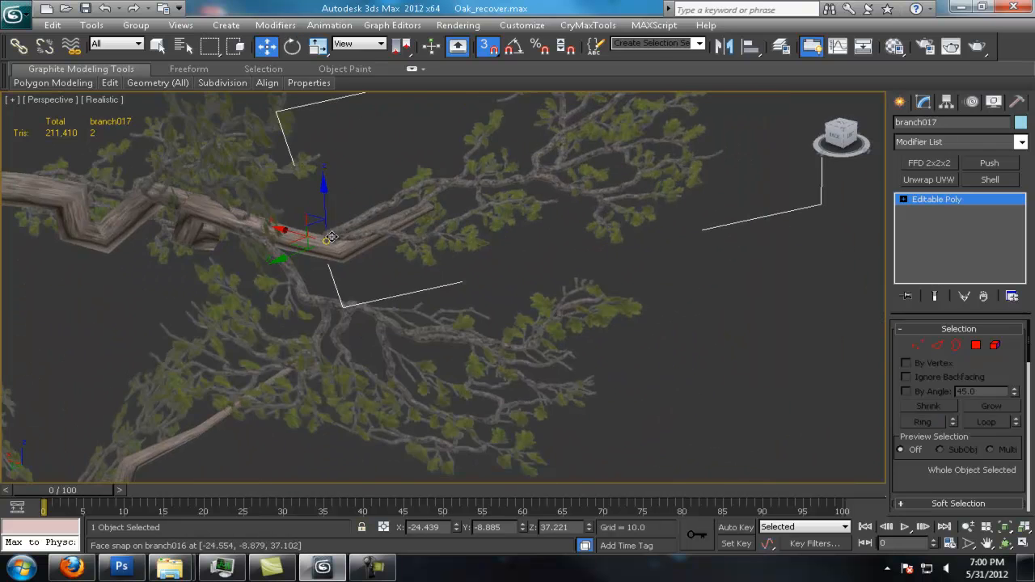
pyautogui.moveTo(326, 224); pyautogui.dragTo(352, 235)
pyautogui.keyDown('alt'); pyautogui.moveTo(351, 234); pyautogui.dragTo(471, 222, button='middle'); pyautogui.keyUp('alt')
# Clone a branch plane onto the bend of the bare side limb near the trunk and position the copy.
pyautogui.scroll(-5, 471, 221)
pyautogui.scroll(-8, 472, 222)
pyautogui.click(594, 170)
pyautogui.scroll(6, 602, 280)
pyautogui.moveTo(601, 281); pyautogui.dragTo(623, 279, button='middle')
pyautogui.scroll(2, 485, 267)
pyautogui.click(425, 245)
pyautogui.scroll(3, 404, 251)
pyautogui.click(327, 266)
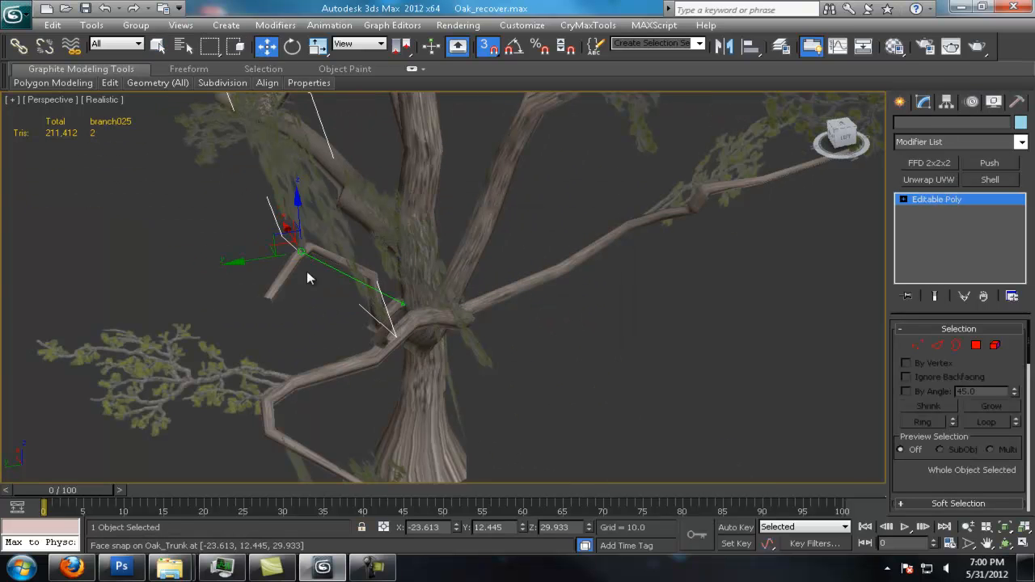
pyautogui.moveTo(232, 248); pyautogui.dragTo(212, 271)
pyautogui.moveTo(315, 251); pyautogui.dragTo(243, 230)
pyautogui.moveTo(367, 261)
pyautogui.keyDown('alt'); pyautogui.mouseDown(button='middle')
pyautogui.moveTo(396, 242)
pyautogui.moveTo(497, 304)
pyautogui.mouseUp(button='middle'); pyautogui.keyUp('alt')
pyautogui.scroll(-3, 395, 242)
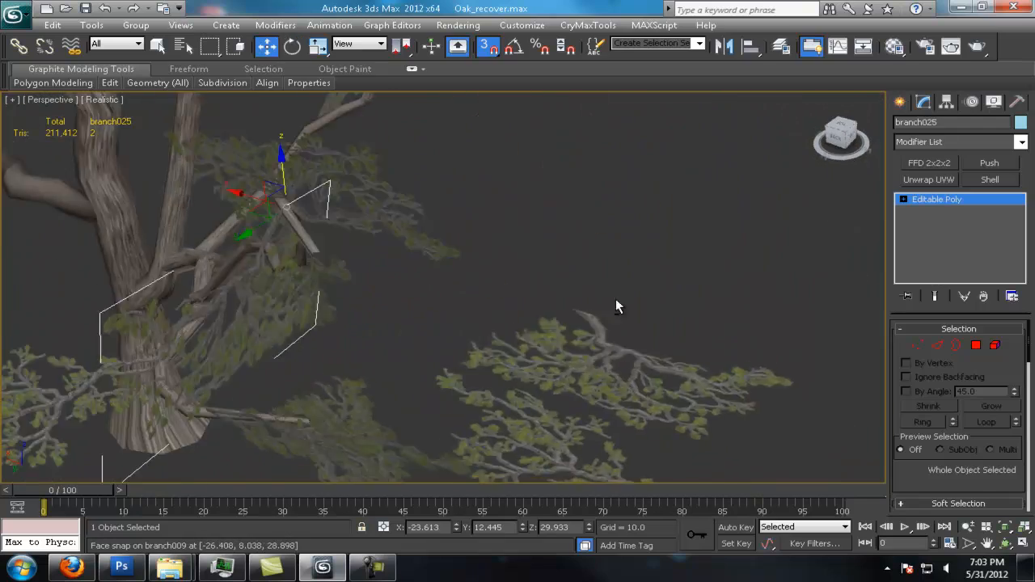
# Clone the branch plane on the lower limb closer to the trunk and rotate the copy below the limb.
pyautogui.keyDown('alt'); pyautogui.moveTo(615, 298); pyautogui.dragTo(579, 238, button='middle'); pyautogui.keyUp('alt')
pyautogui.scroll(5, 578, 239)
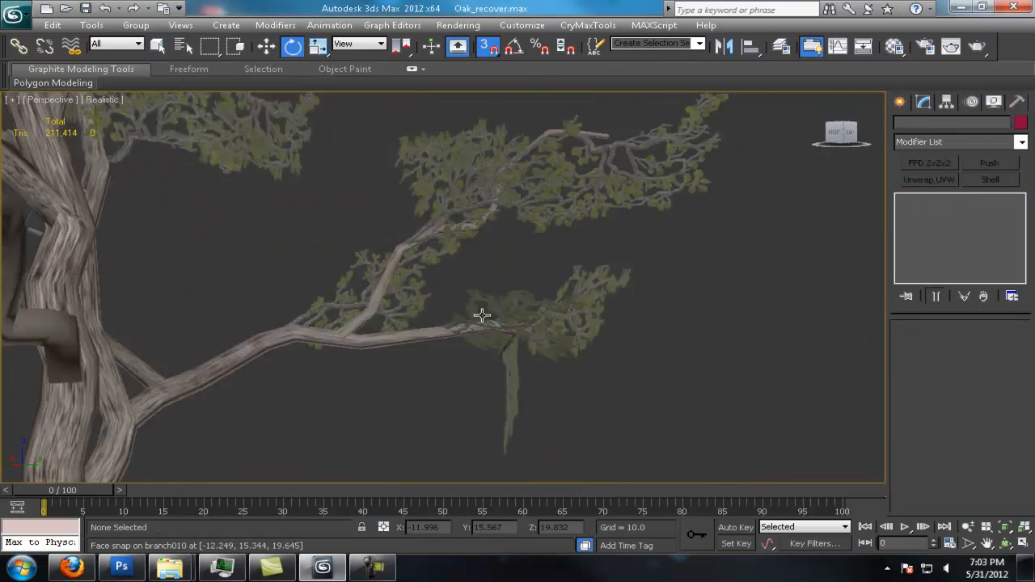
pyautogui.click(481, 315)
pyautogui.press('w')
pyautogui.keyDown('shift'); pyautogui.moveTo(441, 331); pyautogui.dragTo(255, 342); pyautogui.keyUp('shift')
pyautogui.click(518, 345)
pyautogui.press('e')
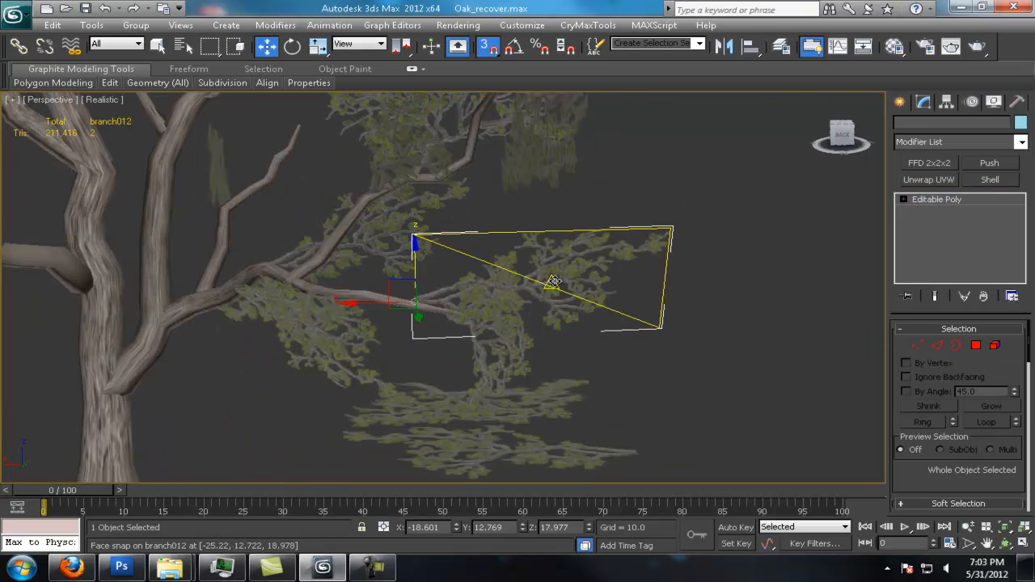
# Clone the outer plane of the lower limb slightly inward and rotate the copy upward around the Y axis.
pyautogui.keyDown('shift'); pyautogui.moveTo(386, 302); pyautogui.dragTo(327, 300); pyautogui.keyUp('shift')
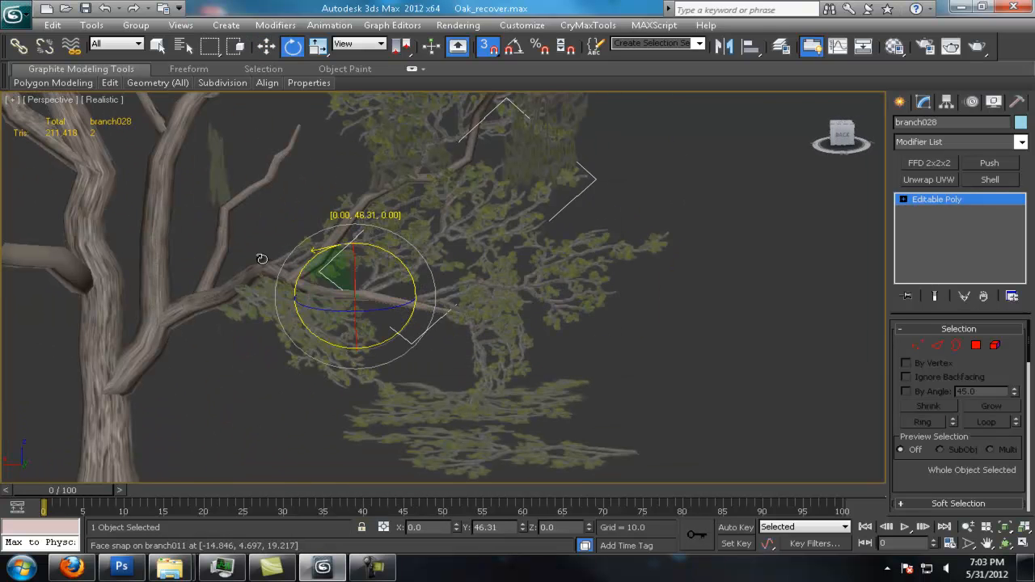
pyautogui.press('e')
pyautogui.moveTo(408, 315); pyautogui.dragTo(388, 323)
pyautogui.keyDown('alt'); pyautogui.moveTo(388, 323); pyautogui.dragTo(426, 346, button='middle'); pyautogui.keyUp('alt')
pyautogui.press('q')
# Clone a branch plane near the fork of the lower limb and rotate the copy upward.
pyautogui.scroll(-5, 477, 346)
pyautogui.click(530, 347)
pyautogui.scroll(10, 659, 339)
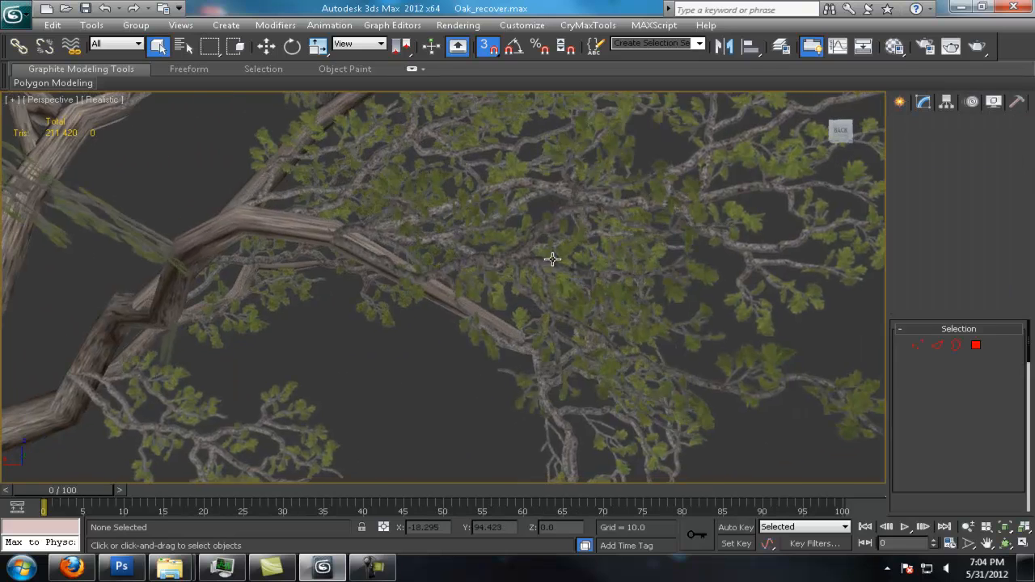
pyautogui.scroll(-3, 552, 259)
pyautogui.click(619, 296)
pyautogui.keyDown('alt'); pyautogui.moveTo(619, 295); pyautogui.dragTo(396, 242, button='middle'); pyautogui.keyUp('alt')
pyautogui.press('e')
pyautogui.scroll(2, 398, 223)
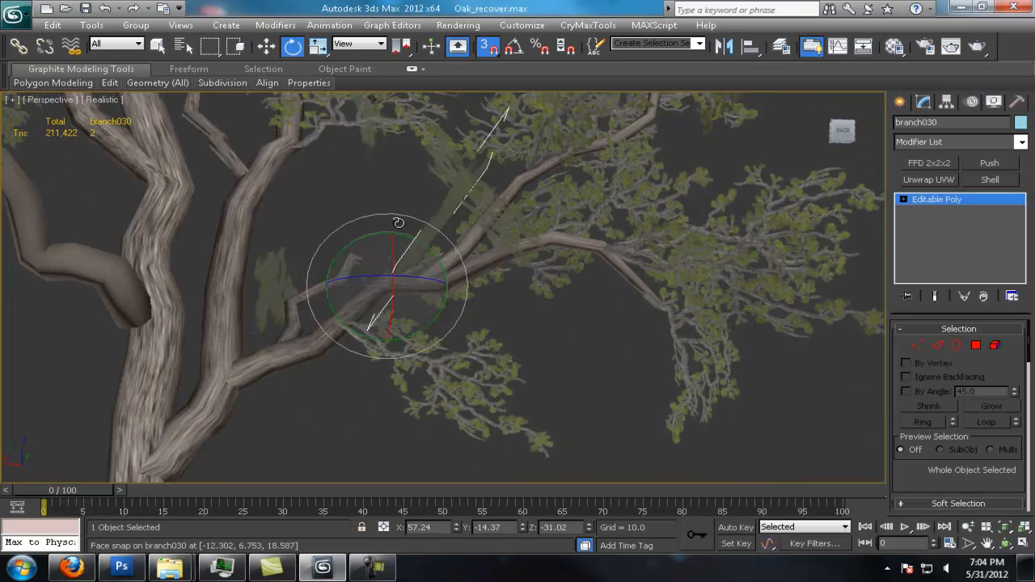
pyautogui.moveTo(398, 222); pyautogui.dragTo(428, 231)
pyautogui.keyDown('alt'); pyautogui.moveTo(444, 232); pyautogui.dragTo(493, 234, button='middle'); pyautogui.keyUp('alt')
# Select the branch plane near the end of the bent side limb, clone it, and rotate the copy.
pyautogui.scroll(-4, 525, 283)
pyautogui.keyDown('alt'); pyautogui.moveTo(536, 293); pyautogui.dragTo(439, 261, button='middle'); pyautogui.keyUp('alt')
pyautogui.click(436, 261)
pyautogui.scroll(4, 425, 233)
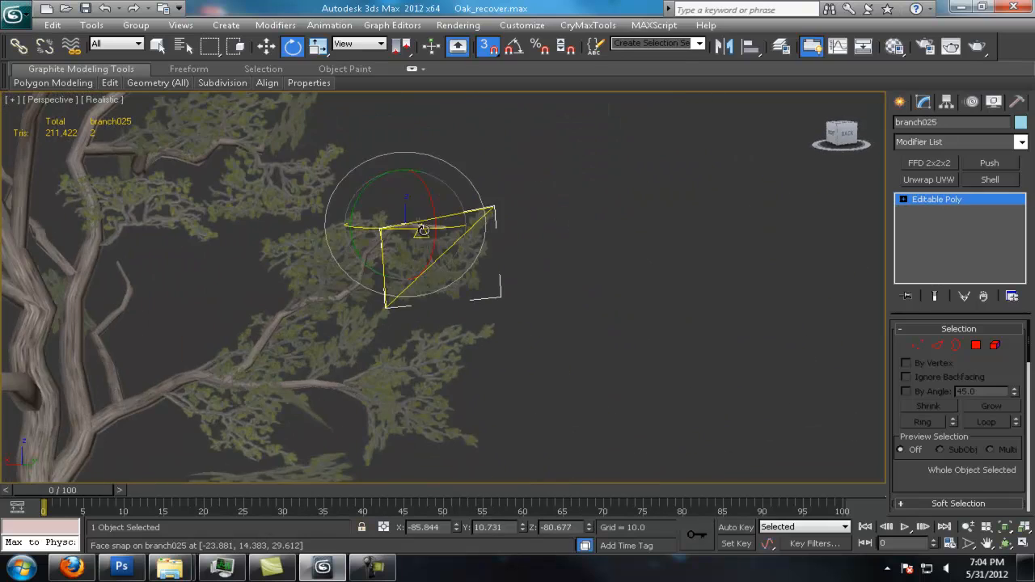
pyautogui.press('e')
pyautogui.moveTo(387, 233); pyautogui.dragTo(409, 255)
pyautogui.scroll(-5, 505, 291)
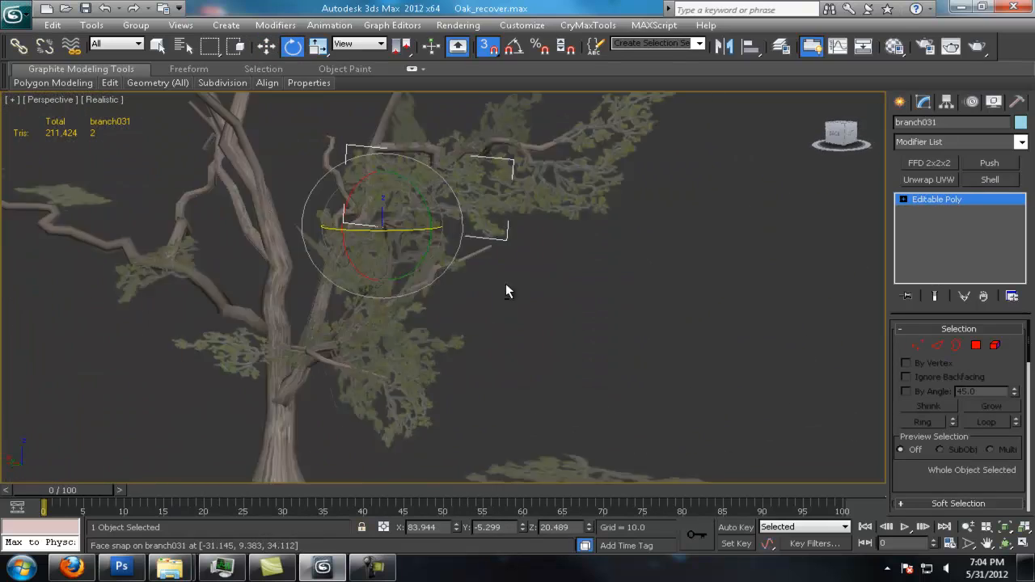
# Rotate the new side-limb plane further and move it down to a lower bend of the limb.
pyautogui.keyDown('alt'); pyautogui.moveTo(531, 307); pyautogui.dragTo(781, 296, button='middle'); pyautogui.keyUp('alt')
pyautogui.scroll(5, 507, 294)
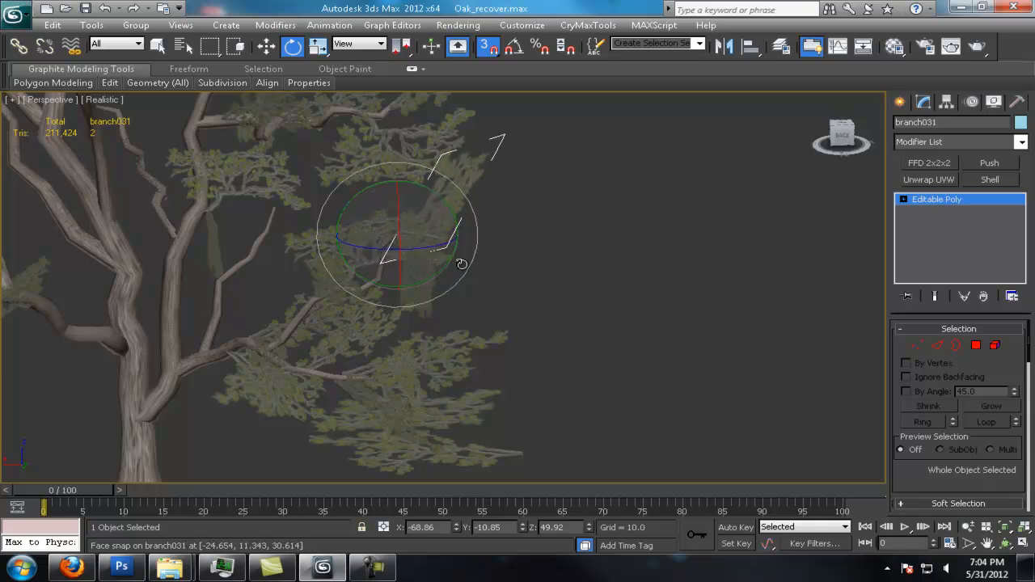
pyautogui.moveTo(424, 247); pyautogui.dragTo(453, 252)
pyautogui.moveTo(505, 283)
pyautogui.keyDown('alt'); pyautogui.mouseDown(button='middle')
pyautogui.moveTo(566, 298)
pyautogui.moveTo(494, 279)
pyautogui.mouseUp(button='middle'); pyautogui.keyUp('alt')
pyautogui.press('w')
pyautogui.moveTo(395, 234); pyautogui.dragTo(296, 315)
pyautogui.keyDown('alt'); pyautogui.moveTo(303, 317); pyautogui.dragTo(344, 317, button='middle'); pyautogui.keyUp('alt')
# Clone a branch plane toward the bare tip of the side limb and set the copy up for rotation.
pyautogui.click(501, 273)
pyautogui.click(436, 273)
pyautogui.scroll(-5, 409, 270)
pyautogui.keyDown('alt'); pyautogui.moveTo(409, 270); pyautogui.dragTo(518, 283, button='middle'); pyautogui.keyUp('alt')
pyautogui.scroll(6, 485, 303)
pyautogui.click(453, 325)
pyautogui.keyDown('alt'); pyautogui.moveTo(453, 324); pyautogui.dragTo(430, 343, button='middle'); pyautogui.keyUp('alt')
pyautogui.keyDown('shift'); pyautogui.moveTo(337, 239); pyautogui.dragTo(381, 247); pyautogui.keyUp('shift')
pyautogui.click(520, 344)
pyautogui.press('e')
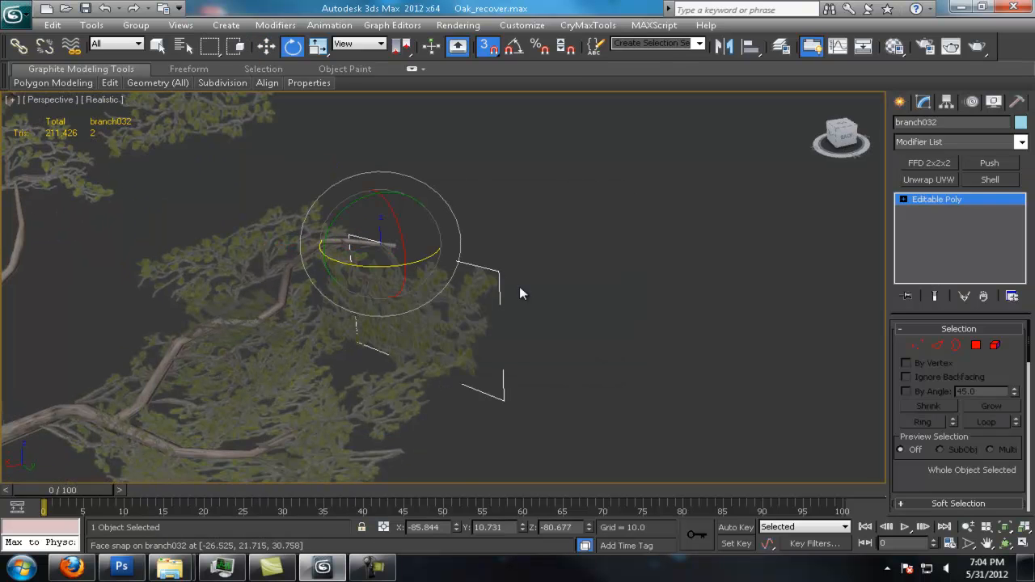
# Rotate the tip plane outward and snap its base onto the end of the side limb.
pyautogui.click(520, 287)
pyautogui.click(406, 399)
pyautogui.keyDown('alt'); pyautogui.moveTo(406, 399); pyautogui.dragTo(489, 428, button='middle'); pyautogui.keyUp('alt')
pyautogui.press('w')
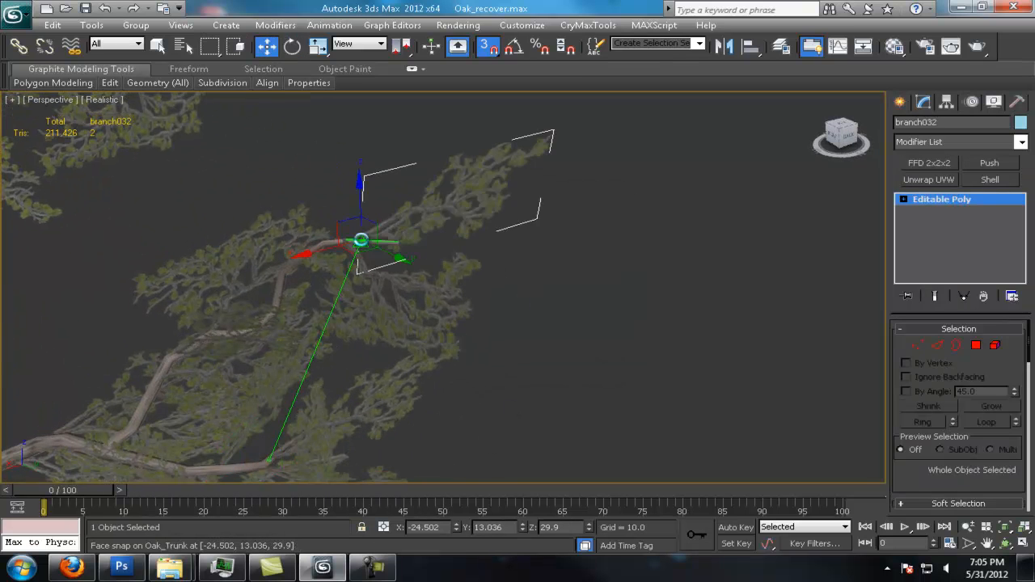
pyautogui.press('e')
pyautogui.press('w')
pyautogui.moveTo(379, 243)
pyautogui.keyDown('alt'); pyautogui.mouseDown(button='middle')
pyautogui.moveTo(487, 282)
pyautogui.moveTo(388, 344)
pyautogui.moveTo(364, 305)
pyautogui.moveTo(678, 317)
pyautogui.moveTo(589, 337)
pyautogui.mouseUp(button='middle'); pyautogui.keyUp('alt')
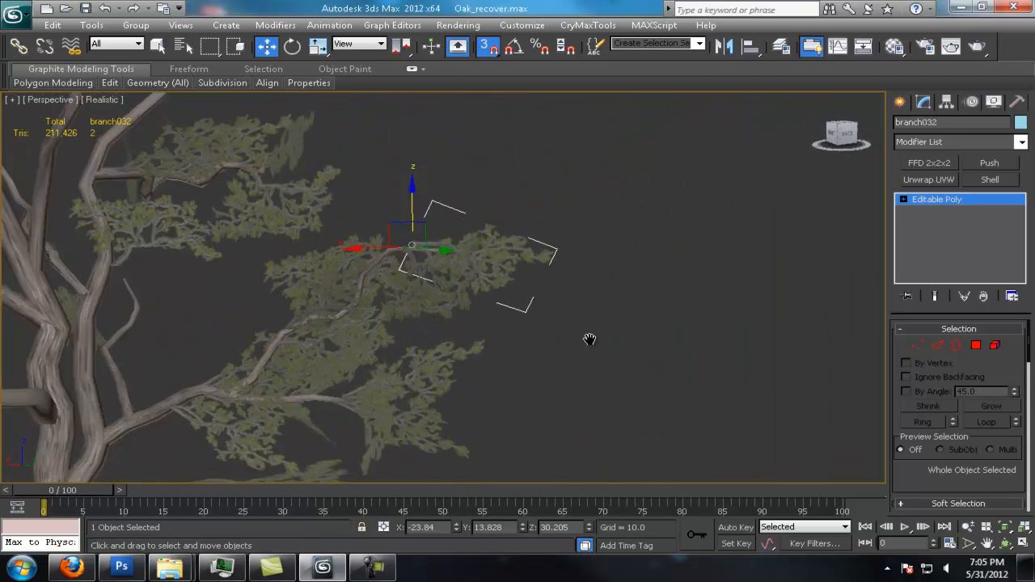
# Clone the tip plane back along the side limb and rotate the copy about 50 degrees around X.
pyautogui.scroll(4, 440, 247)
pyautogui.keyDown('shift'); pyautogui.moveTo(393, 223); pyautogui.dragTo(285, 272); pyautogui.keyUp('shift')
pyautogui.click(529, 346)
pyautogui.press('e')
pyautogui.moveTo(279, 220); pyautogui.dragTo(193, 229)
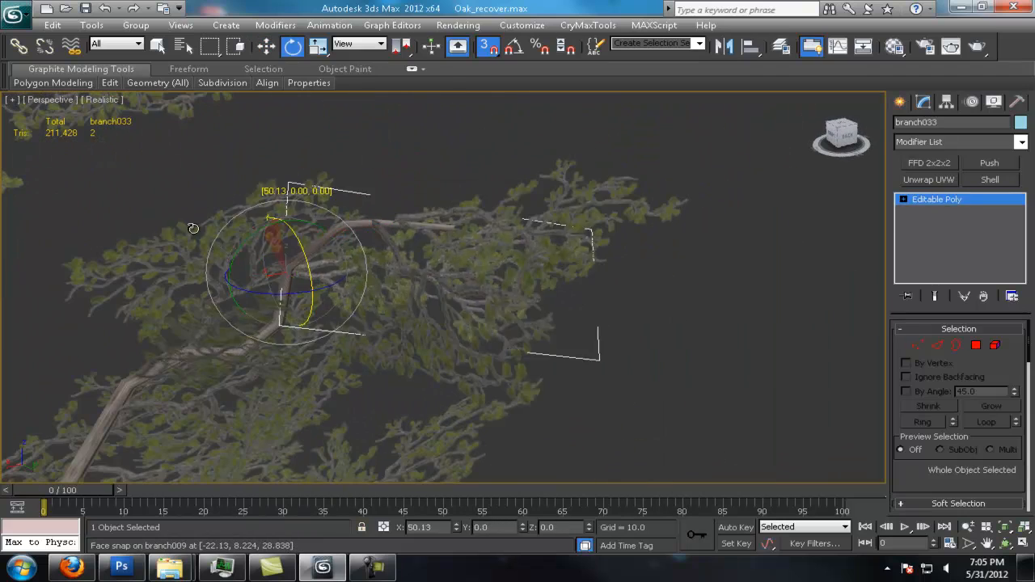
# Clone a branch plane onto the base of the lower limb near the trunk and rotate the copy.
pyautogui.scroll(-6, 295, 350)
pyautogui.keyDown('alt'); pyautogui.moveTo(295, 350); pyautogui.dragTo(419, 344, button='middle'); pyautogui.keyUp('alt')
pyautogui.click(498, 356)
pyautogui.scroll(5, 419, 344)
pyautogui.scroll(-7, 481, 380)
pyautogui.scroll(7, 481, 386)
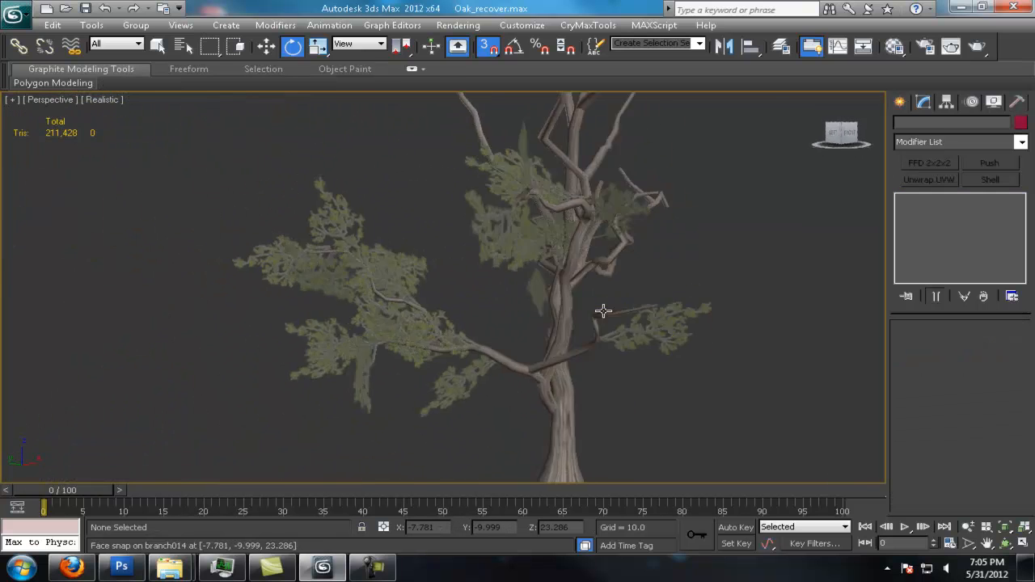
pyautogui.click(475, 313)
pyautogui.press('w')
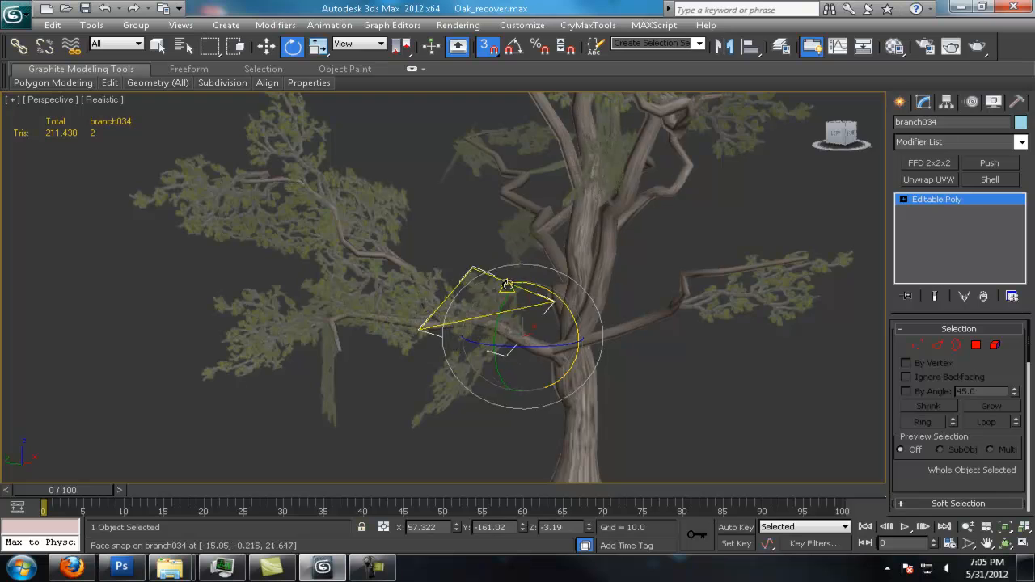
pyautogui.moveTo(517, 308); pyautogui.dragTo(512, 299)
pyautogui.keyDown('alt'); pyautogui.moveTo(512, 299); pyautogui.dragTo(571, 294, button='middle'); pyautogui.keyUp('alt')
pyautogui.scroll(-5, 617, 300)
pyautogui.scroll(5, 571, 294)
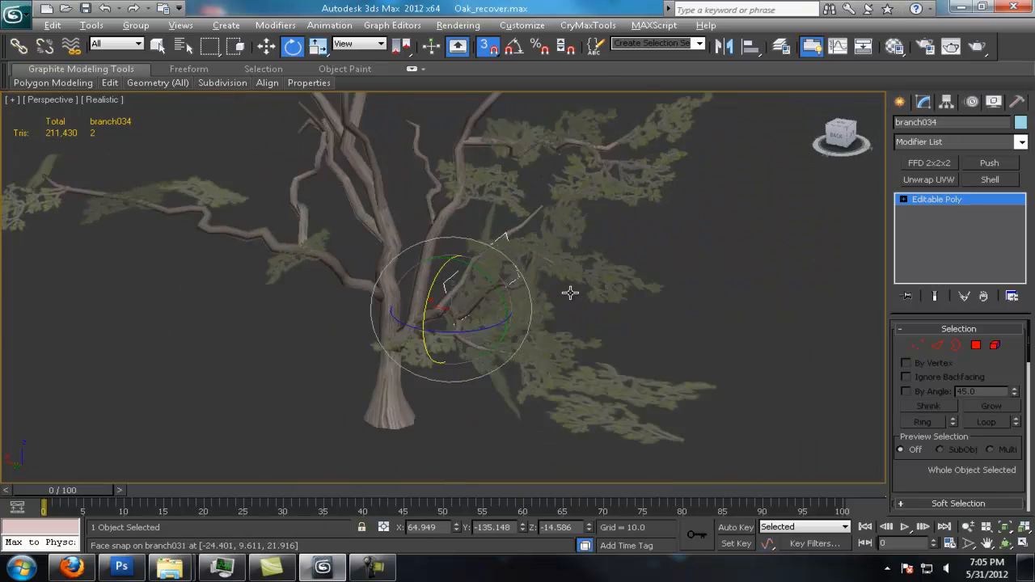
# Clone a branch plane from the upper limb onto the lower stretch of the same limb and rotate the copy.
pyautogui.press('q')
pyautogui.click(519, 172)
pyautogui.scroll(3, 518, 172)
pyautogui.press('w')
pyautogui.moveTo(456, 200)
pyautogui.keyDown('shift'); pyautogui.mouseDown()
pyautogui.moveTo(358, 397)
pyautogui.moveTo(336, 404)
pyautogui.mouseUp(); pyautogui.keyUp('shift')
pyautogui.click(526, 345)
pyautogui.press('e')
pyautogui.moveTo(368, 323); pyautogui.dragTo(411, 266, button='middle')
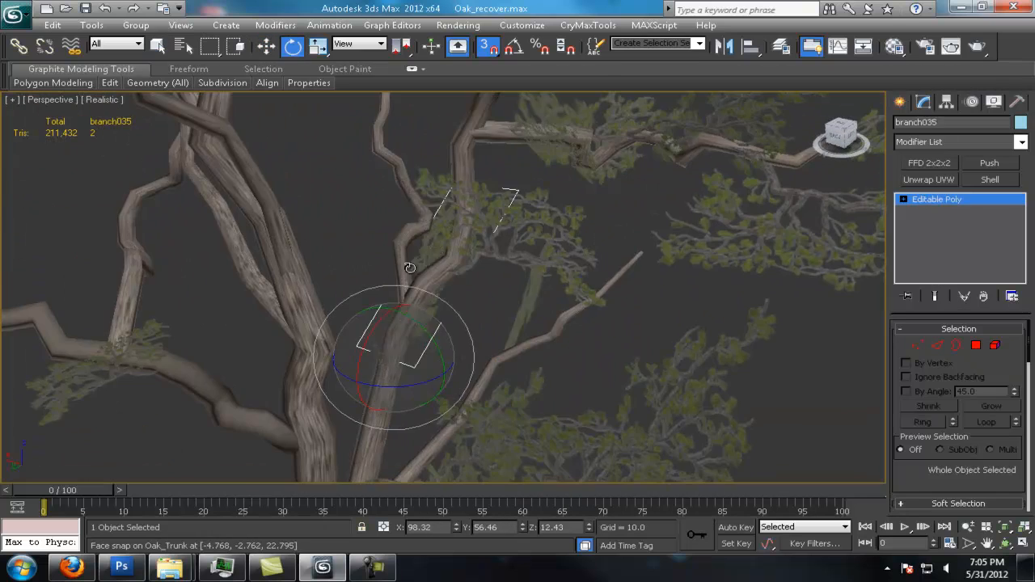
pyautogui.moveTo(404, 306); pyautogui.dragTo(434, 295)
# Clone the limb's branch plane to another bare spot farther up the tree and set the copy up for rotation.
pyautogui.scroll(-3, 434, 295)
pyautogui.moveTo(434, 295)
pyautogui.keyDown('alt'); pyautogui.mouseDown(button='middle')
pyautogui.moveTo(452, 391)
pyautogui.moveTo(431, 393)
pyautogui.mouseUp(button='middle'); pyautogui.keyUp('alt')
pyautogui.press('w')
pyautogui.keyDown('shift'); pyautogui.moveTo(430, 393); pyautogui.dragTo(383, 242); pyautogui.keyUp('shift')
pyautogui.click(515, 347)
pyautogui.press('e')
pyautogui.keyDown('alt'); pyautogui.moveTo(512, 348); pyautogui.dragTo(347, 259, button='middle'); pyautogui.keyUp('alt')
# Clone the branch plane a short distance along the limb and rotate the copy to a different angle.
pyautogui.scroll(4, 347, 259)
pyautogui.press('w')
pyautogui.keyDown('shift'); pyautogui.moveTo(353, 239); pyautogui.dragTo(355, 316); pyautogui.keyUp('shift')
pyautogui.click(517, 341)
pyautogui.press('e')
pyautogui.moveTo(302, 266)
pyautogui.mouseDown()
pyautogui.moveTo(397, 380)
pyautogui.moveTo(388, 343)
pyautogui.mouseUp()
# Clone the branch plane onto the neighbouring bend of the limb and tilt the copy to lie nearly level.
pyautogui.keyDown('alt'); pyautogui.moveTo(388, 343); pyautogui.dragTo(363, 323, button='middle'); pyautogui.keyUp('alt')
pyautogui.scroll(-3, 363, 323)
pyautogui.press('w')
pyautogui.keyDown('shift'); pyautogui.moveTo(360, 283); pyautogui.dragTo(355, 242); pyautogui.keyUp('shift')
pyautogui.click(517, 342)
pyautogui.press('e')
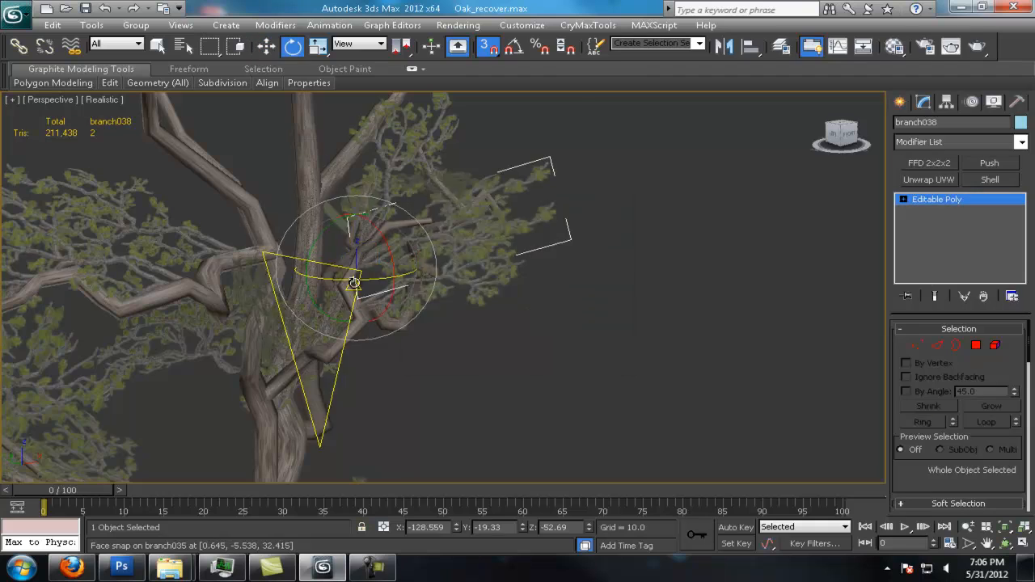
pyautogui.keyDown('alt'); pyautogui.moveTo(352, 285); pyautogui.dragTo(413, 274, button='middle'); pyautogui.keyUp('alt')
pyautogui.keyDown('alt'); pyautogui.moveTo(349, 180); pyautogui.dragTo(405, 211, button='middle'); pyautogui.keyUp('alt')
pyautogui.moveTo(377, 211); pyautogui.dragTo(388, 267)
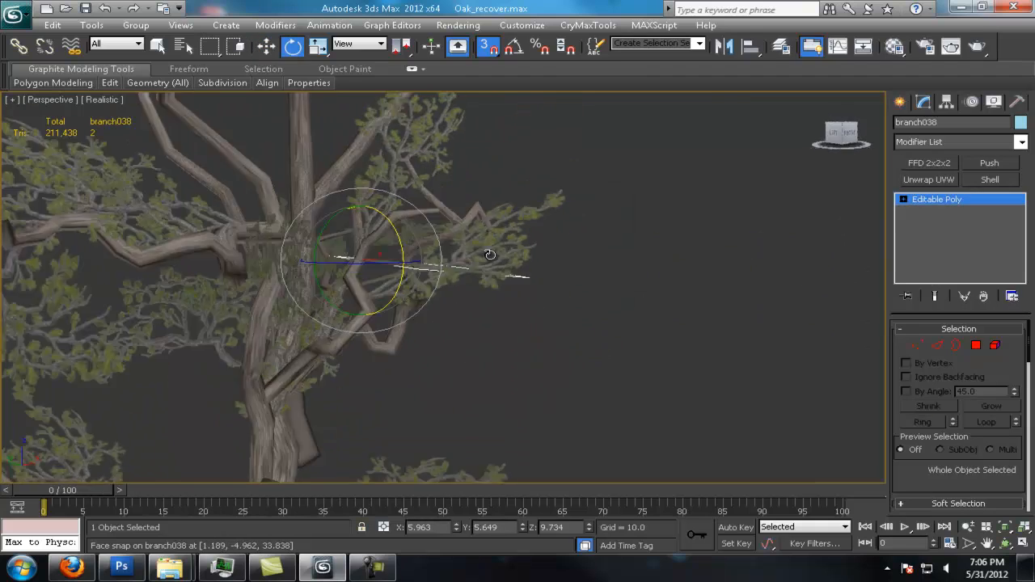
# Rotate the new plane around its other axes so it follows the limb, and deselect it.
pyautogui.keyDown('alt'); pyautogui.moveTo(388, 266); pyautogui.dragTo(356, 283, button='middle'); pyautogui.keyUp('alt')
pyautogui.moveTo(353, 283); pyautogui.dragTo(388, 284)
pyautogui.moveTo(333, 251); pyautogui.dragTo(347, 303)
pyautogui.keyDown('alt'); pyautogui.moveTo(348, 303); pyautogui.dragTo(517, 311, button='middle'); pyautogui.keyUp('alt')
pyautogui.moveTo(374, 279); pyautogui.dragTo(380, 311)
pyautogui.click(558, 323)
pyautogui.keyDown('alt'); pyautogui.moveTo(558, 324); pyautogui.dragTo(491, 342, button='middle'); pyautogui.keyUp('alt')
# Clone a branch plane onto the bend near the end of the lower side limb and rotate the copy outward.
pyautogui.scroll(-3, 577, 288)
pyautogui.scroll(-2, 513, 332)
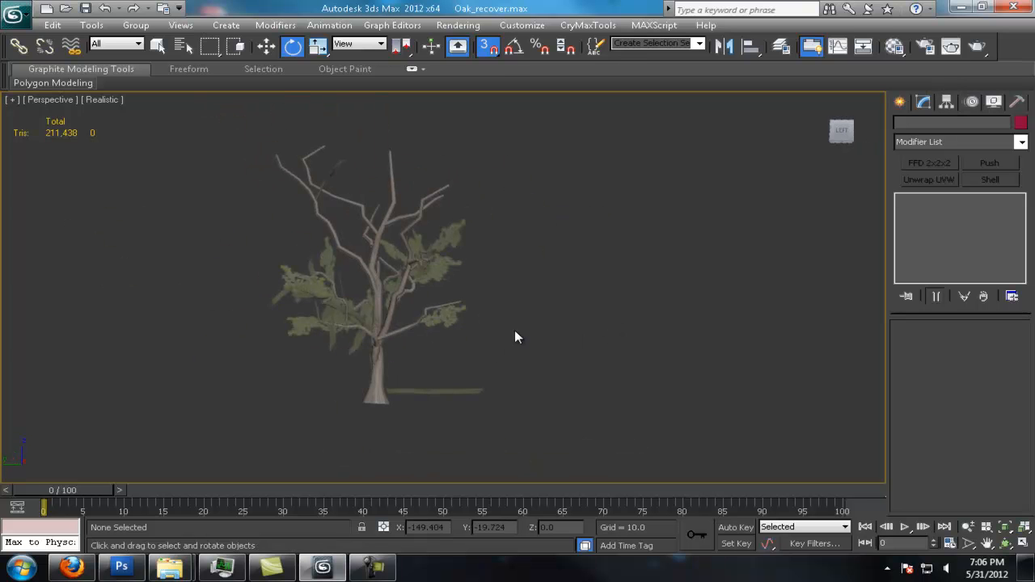
pyautogui.keyDown('alt'); pyautogui.moveTo(516, 331); pyautogui.dragTo(467, 266, button='middle'); pyautogui.keyUp('alt')
pyautogui.scroll(4, 453, 348)
pyautogui.click(445, 306)
pyautogui.click(441, 271)
pyautogui.press('w')
pyautogui.press('e')
pyautogui.keyDown('alt'); pyautogui.moveTo(474, 370); pyautogui.dragTo(434, 251, button='middle'); pyautogui.keyUp('alt')
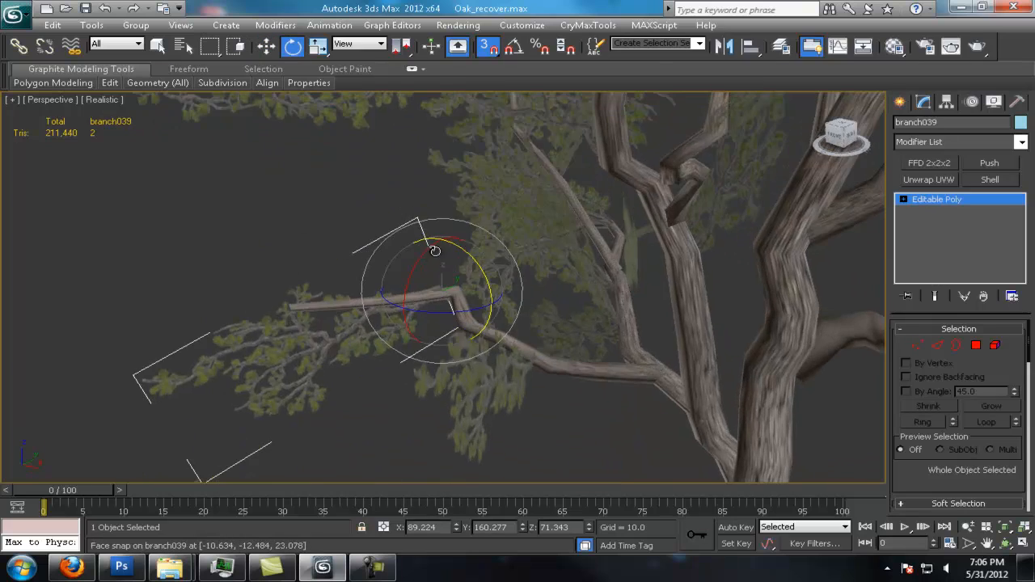
pyautogui.moveTo(487, 345); pyautogui.dragTo(486, 341)
pyautogui.keyDown('alt'); pyautogui.moveTo(485, 341); pyautogui.dragTo(475, 276, button='middle'); pyautogui.keyUp('alt')
pyautogui.moveTo(415, 240); pyautogui.dragTo(428, 238)
# Move the rotated plane so its base sits against the side limb.
pyautogui.moveTo(429, 238)
pyautogui.keyDown('alt'); pyautogui.mouseDown(button='middle')
pyautogui.moveTo(457, 277)
pyautogui.moveTo(409, 240)
pyautogui.mouseUp(button='middle'); pyautogui.keyUp('alt')
pyautogui.scroll(1, 409, 240)
pyautogui.press('w')
pyautogui.moveTo(409, 240); pyautogui.dragTo(441, 235)
pyautogui.keyDown('alt'); pyautogui.moveTo(441, 235); pyautogui.dragTo(391, 193, button='middle'); pyautogui.keyUp('alt')
pyautogui.moveTo(390, 193); pyautogui.dragTo(391, 179)
# Clone the side limb's branch plane once more and rotate the copy away from the original.
pyautogui.keyDown('alt'); pyautogui.moveTo(479, 271); pyautogui.dragTo(552, 298, button='middle'); pyautogui.keyUp('alt')
pyautogui.scroll(-4, 494, 261)
pyautogui.click(516, 234)
pyautogui.keyDown('shift'); pyautogui.moveTo(347, 284); pyautogui.dragTo(348, 283); pyautogui.keyUp('shift')
pyautogui.click(555, 349)
pyautogui.press('e')
pyautogui.keyDown('alt'); pyautogui.moveTo(550, 336); pyautogui.dragTo(440, 307, button='middle'); pyautogui.keyUp('alt')
pyautogui.moveTo(412, 301); pyautogui.dragTo(355, 304)
# Move the second side-limb copy so its base meets the wood.
pyautogui.moveTo(356, 304)
pyautogui.keyDown('alt'); pyautogui.mouseDown(button='middle')
pyautogui.moveTo(381, 247)
pyautogui.moveTo(438, 296)
pyautogui.mouseUp(button='middle'); pyautogui.keyUp('alt')
pyautogui.scroll(3, 438, 296)
pyautogui.press('w')
pyautogui.moveTo(320, 240); pyautogui.dragTo(348, 242)
# Select the branch plane at the outer end of the leafy limb and clone it onto a bare limb opposite.
pyautogui.keyDown('alt'); pyautogui.moveTo(348, 242); pyautogui.dragTo(633, 263, button='middle'); pyautogui.keyUp('alt')
pyautogui.scroll(-4, 355, 227)
pyautogui.scroll(-4, 591, 241)
pyautogui.scroll(1, 616, 268)
pyautogui.press('q')
pyautogui.click(601, 280)
pyautogui.scroll(3, 600, 280)
pyautogui.press('w')
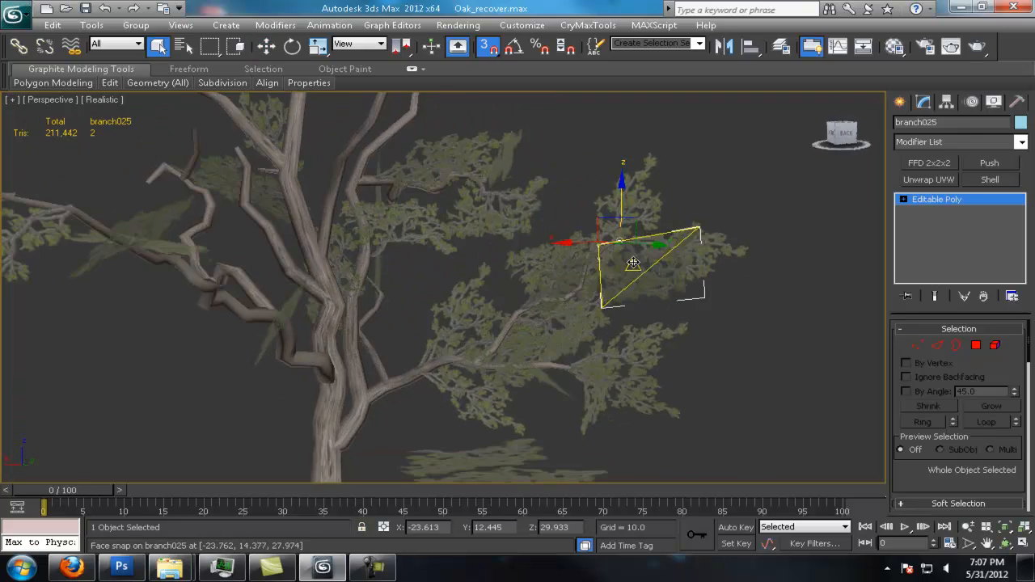
pyautogui.keyDown('shift'); pyautogui.moveTo(251, 209); pyautogui.dragTo(252, 209); pyautogui.keyUp('shift')
pyautogui.click(555, 350)
# Rotate the cloned plane around two axes to align it with its new limb.
pyautogui.press('e')
pyautogui.moveTo(533, 323)
pyautogui.keyDown('alt'); pyautogui.mouseDown(button='middle')
pyautogui.moveTo(452, 252)
pyautogui.moveTo(436, 262)
pyautogui.mouseUp(button='middle'); pyautogui.keyUp('alt')
pyautogui.moveTo(381, 271); pyautogui.dragTo(376, 272)
pyautogui.moveTo(346, 211); pyautogui.dragTo(345, 208)
pyautogui.keyDown('alt'); pyautogui.moveTo(364, 222); pyautogui.dragTo(448, 316, button='middle'); pyautogui.keyUp('alt')
# Clone the aligned plane to another position along the limb and rotate the copy around two axes.
pyautogui.press('w')
pyautogui.keyDown('shift'); pyautogui.moveTo(313, 248); pyautogui.dragTo(467, 282); pyautogui.keyUp('shift')
pyautogui.click(540, 344)
pyautogui.scroll(3, 543, 339)
pyautogui.keyDown('alt'); pyautogui.moveTo(533, 323); pyautogui.dragTo(554, 336, button='middle'); pyautogui.keyUp('alt')
pyautogui.press('e')
pyautogui.moveTo(340, 334); pyautogui.dragTo(323, 336)
pyautogui.moveTo(353, 277); pyautogui.dragTo(373, 287)
pyautogui.moveTo(374, 287)
pyautogui.keyDown('alt'); pyautogui.mouseDown(button='middle')
pyautogui.moveTo(387, 301)
pyautogui.moveTo(272, 323)
pyautogui.moveTo(489, 312)
pyautogui.mouseUp(button='middle'); pyautogui.keyUp('alt')
# Clone the branch plane at the tip of the long side limb and rotate the copy to fan out the tip foliage.
pyautogui.press('w')
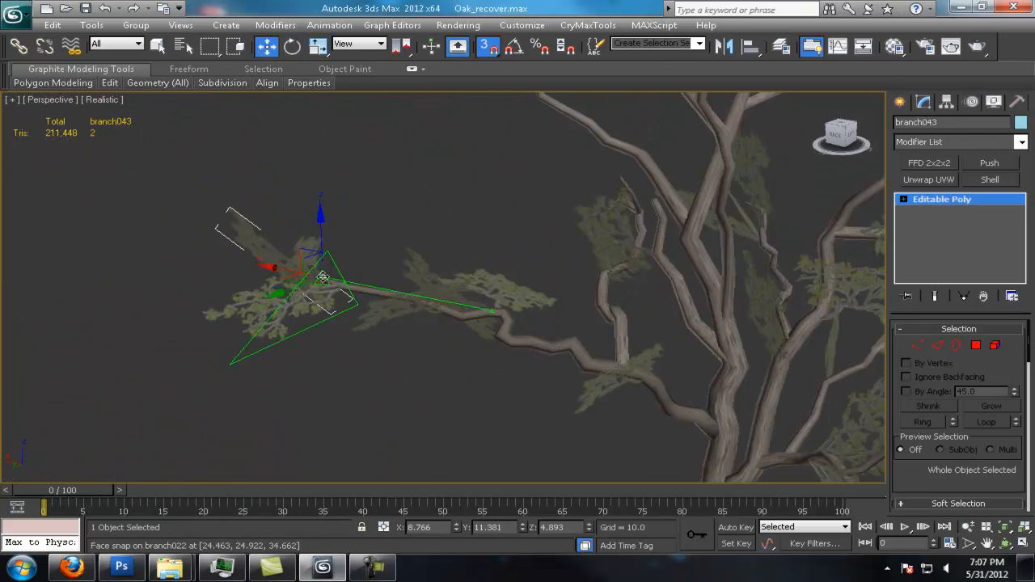
pyautogui.keyDown('shift'); pyautogui.moveTo(364, 288); pyautogui.dragTo(365, 289); pyautogui.keyUp('shift')
pyautogui.click(540, 344)
pyautogui.press('e')
pyautogui.keyDown('alt'); pyautogui.moveTo(415, 280); pyautogui.dragTo(449, 303, button='middle'); pyautogui.keyUp('alt')
pyautogui.moveTo(421, 312); pyautogui.dragTo(455, 346)
pyautogui.keyDown('alt'); pyautogui.moveTo(416, 320); pyautogui.dragTo(529, 303, button='middle'); pyautogui.keyUp('alt')
pyautogui.moveTo(372, 285); pyautogui.dragTo(446, 290)
# Select a branch plane on the long side limb and clone it toward the limb's outer end.
pyautogui.moveTo(517, 295)
pyautogui.keyDown('alt'); pyautogui.mouseDown(button='middle')
pyautogui.moveTo(681, 280)
pyautogui.moveTo(602, 301)
pyautogui.moveTo(555, 297)
pyautogui.moveTo(543, 313)
pyautogui.mouseUp(button='middle'); pyautogui.keyUp('alt')
pyautogui.scroll(-4, 646, 291)
pyautogui.scroll(4, 603, 280)
pyautogui.scroll(-5, 531, 253)
pyautogui.keyDown('alt'); pyautogui.moveTo(531, 253); pyautogui.dragTo(519, 281, button='middle'); pyautogui.keyUp('alt')
pyautogui.press('w')
pyautogui.click(307, 250)
pyautogui.scroll(3, 308, 250)
pyautogui.moveTo(317, 226); pyautogui.dragTo(312, 291, button='middle')
pyautogui.keyDown('shift'); pyautogui.moveTo(220, 308); pyautogui.dragTo(504, 203); pyautogui.keyUp('shift')
pyautogui.click(540, 343)
# Rotate the new plane on the long limb and move it back toward the limb's middle.
pyautogui.moveTo(625, 234); pyautogui.dragTo(540, 275, button='middle')
pyautogui.scroll(4, 539, 275)
pyautogui.press('e')
pyautogui.moveTo(517, 212); pyautogui.dragTo(566, 131)
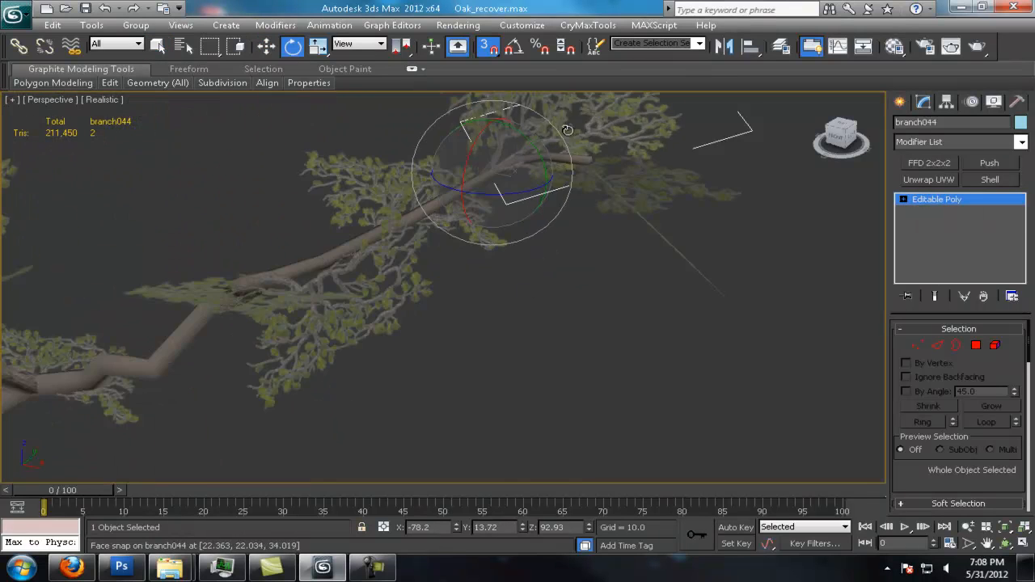
pyautogui.press('w')
pyautogui.keyDown('alt'); pyautogui.moveTo(518, 194); pyautogui.dragTo(487, 219, button='middle'); pyautogui.keyUp('alt')
pyautogui.moveTo(489, 159); pyautogui.dragTo(314, 239)
# Rotate the mid-limb plane again to angle its foliage away from the limb.
pyautogui.keyDown('alt'); pyautogui.moveTo(313, 239); pyautogui.dragTo(380, 251, button='middle'); pyautogui.keyUp('alt')
pyautogui.scroll(-4, 380, 251)
pyautogui.press('e')
pyautogui.moveTo(365, 283); pyautogui.dragTo(453, 212)
# Clone the mid-limb plane farther toward the trunk and rotate the copy to hang below the limb.
pyautogui.press('w')
pyautogui.scroll(5, 444, 254)
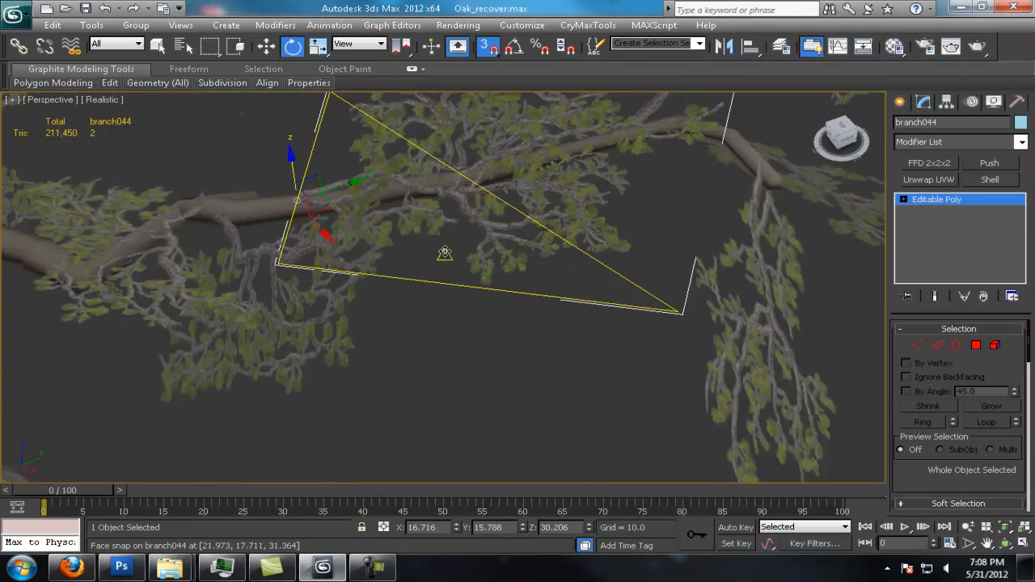
pyautogui.keyDown('alt'); pyautogui.moveTo(443, 253); pyautogui.dragTo(495, 295, button='middle'); pyautogui.keyUp('alt')
pyautogui.keyDown('shift'); pyautogui.moveTo(496, 319); pyautogui.dragTo(412, 297); pyautogui.keyUp('shift')
pyautogui.click(540, 344)
pyautogui.keyDown('alt'); pyautogui.moveTo(540, 343); pyautogui.dragTo(545, 288, button='middle'); pyautogui.keyUp('alt')
pyautogui.press('e')
pyautogui.moveTo(481, 317); pyautogui.dragTo(495, 397)
pyautogui.scroll(-4, 497, 402)
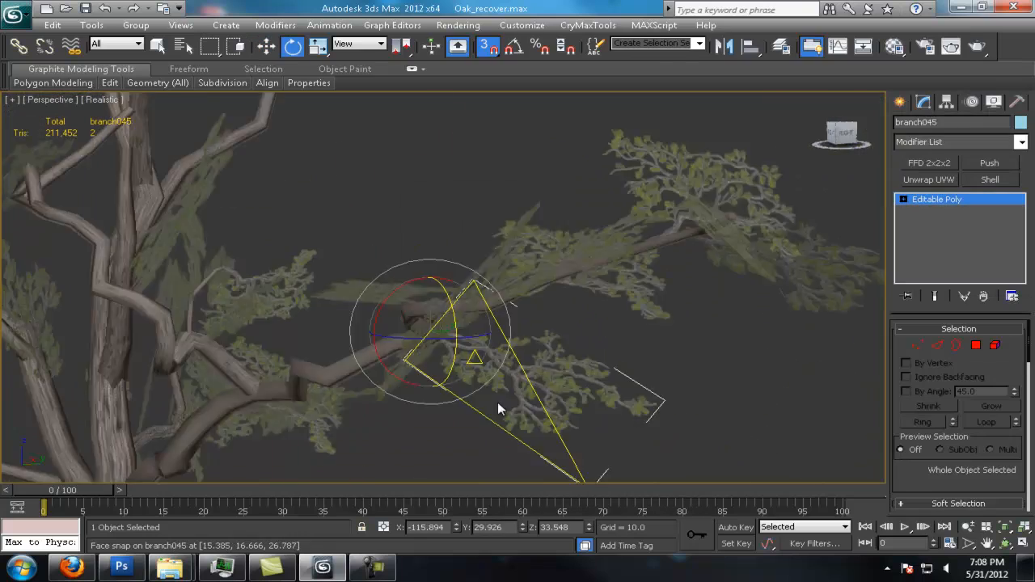
# Clone the hanging plane out toward the limb's leafy end and rotate the copy.
pyautogui.keyDown('alt'); pyautogui.moveTo(497, 402); pyautogui.dragTo(530, 374, button='middle'); pyautogui.keyUp('alt')
pyautogui.press('w')
pyautogui.keyDown('shift'); pyautogui.moveTo(423, 324); pyautogui.dragTo(618, 223); pyautogui.keyUp('shift')
pyautogui.click(540, 343)
pyautogui.scroll(4, 534, 336)
pyautogui.keyDown('alt'); pyautogui.moveTo(533, 335); pyautogui.dragTo(496, 301, button='middle'); pyautogui.keyUp('alt')
pyautogui.press('e')
pyautogui.moveTo(535, 233)
pyautogui.mouseDown()
pyautogui.moveTo(515, 172)
pyautogui.moveTo(522, 190)
pyautogui.mouseUp()
# Clone another branch plane near the limb's outer end, rotate it to fill the foliage, and deselect it.
pyautogui.moveTo(533, 218)
pyautogui.keyDown('alt'); pyautogui.mouseDown(button='middle')
pyautogui.moveTo(661, 261)
pyautogui.moveTo(527, 294)
pyautogui.mouseUp(button='middle'); pyautogui.keyUp('alt')
pyautogui.moveTo(459, 284)
pyautogui.keyDown('alt'); pyautogui.mouseDown(button='middle')
pyautogui.moveTo(365, 245)
pyautogui.moveTo(396, 228)
pyautogui.mouseUp(button='middle'); pyautogui.keyUp('alt')
pyautogui.moveTo(395, 229)
pyautogui.keyDown('shift'); pyautogui.mouseDown()
pyautogui.moveTo(523, 300)
pyautogui.moveTo(529, 314)
pyautogui.mouseUp(); pyautogui.keyUp('shift')
pyautogui.click(540, 343)
pyautogui.press('e')
pyautogui.keyDown('alt'); pyautogui.moveTo(529, 313); pyautogui.dragTo(566, 315, button='middle'); pyautogui.keyUp('alt')
pyautogui.press('e')
pyautogui.moveTo(566, 316); pyautogui.dragTo(582, 335)
pyautogui.keyDown('alt'); pyautogui.moveTo(582, 334); pyautogui.dragTo(549, 340, button='middle'); pyautogui.keyUp('alt')
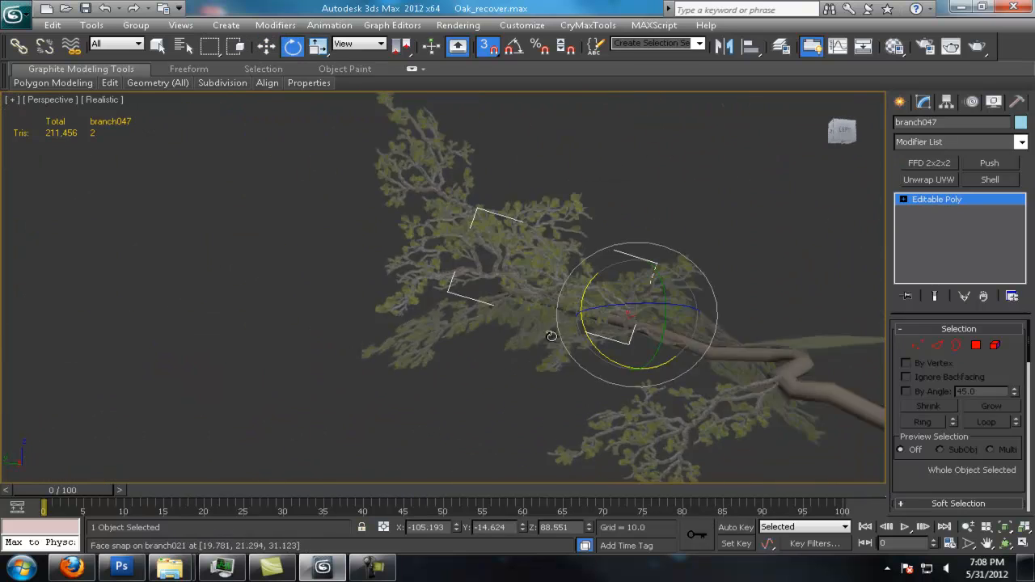
pyautogui.scroll(-5, 452, 355)
pyautogui.click(417, 363)
pyautogui.keyDown('alt'); pyautogui.moveTo(418, 362); pyautogui.dragTo(558, 359, button='middle'); pyautogui.keyUp('alt')
pyautogui.moveTo(558, 360); pyautogui.dragTo(488, 288, button='middle')
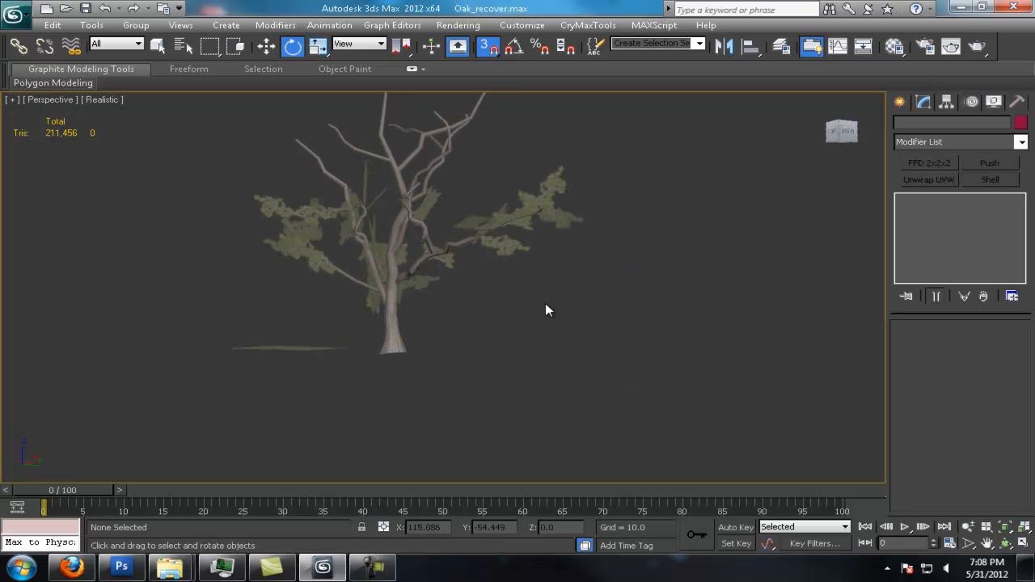
# Switch to Photoshop and fill everything outside the branch shapes in the Alpha 1 channel with black.
pyautogui.scroll(5, 543, 308)
pyautogui.moveTo(543, 242); pyautogui.dragTo(424, 239, button='middle')
pyautogui.scroll(2, 506, 318)
pyautogui.scroll(-3, 423, 240)
pyautogui.click(120, 567)
pyautogui.click(926, 82)
pyautogui.click(928, 215)
pyautogui.keyDown('ctrl'); pyautogui.click(899, 217); pyautogui.keyUp('ctrl')
pyautogui.hotkey('ctrl', 'shift', 'i')
pyautogui.press('x')
pyautogui.hotkey('alt', 'BackSpace')
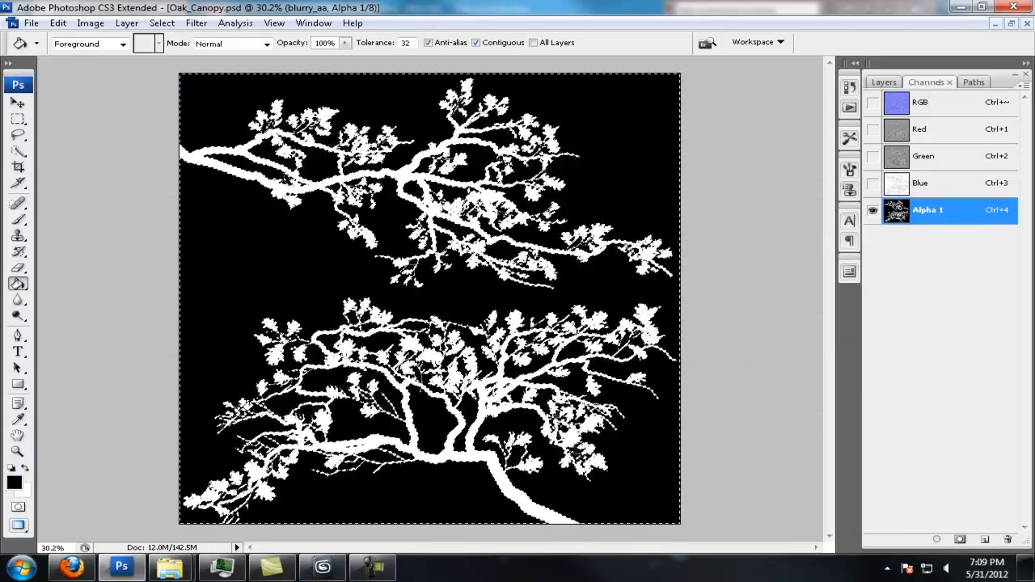
pyautogui.hotkey('ctrl', 'd')
pyautogui.hotkey('ctrl', 'a')
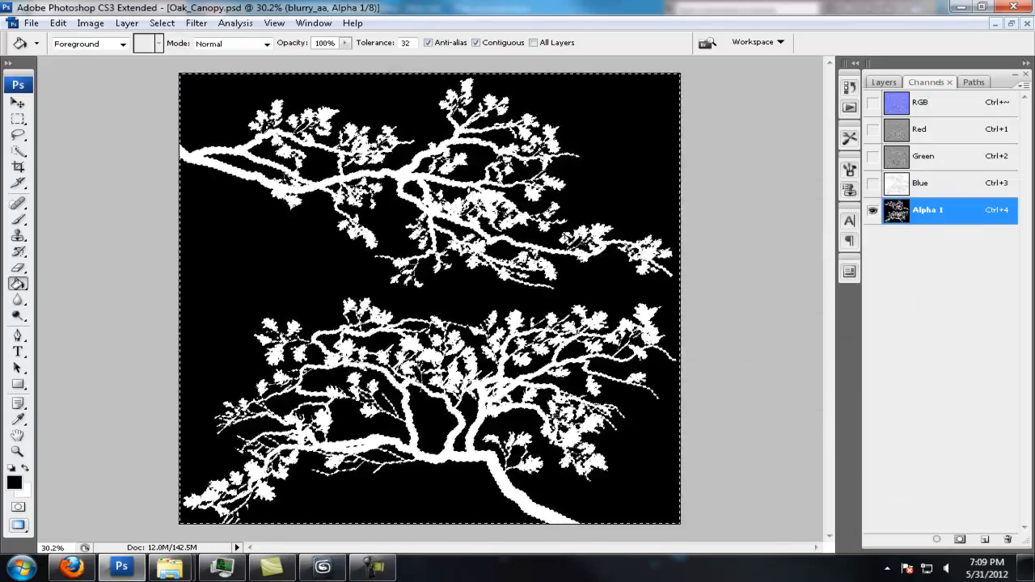
pyautogui.scroll(-3, 429, 299)
pyautogui.scroll(3, 430, 298)
pyautogui.click(30, 23)
pyautogui.click(86, 206)
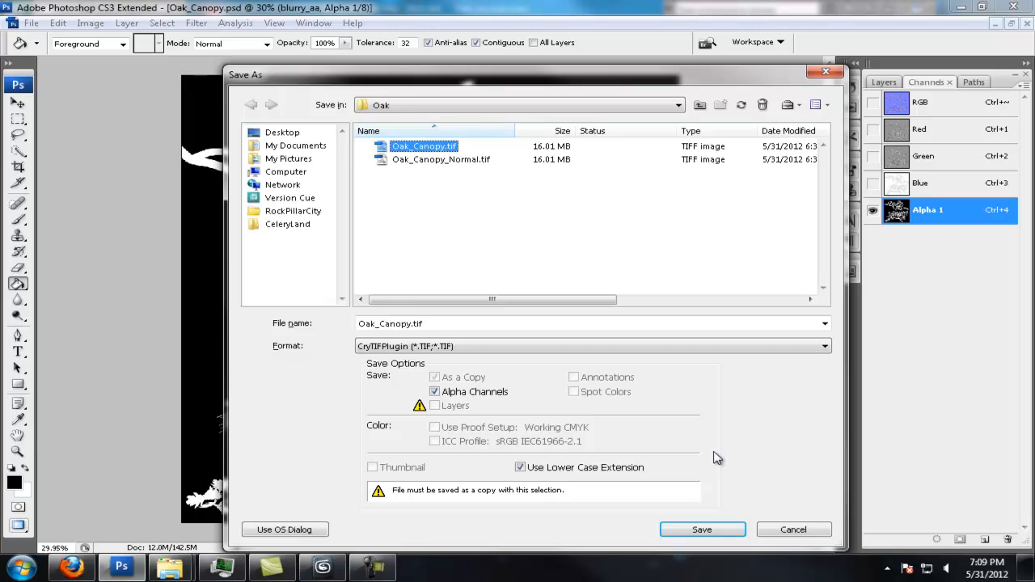
pyautogui.click(728, 533)
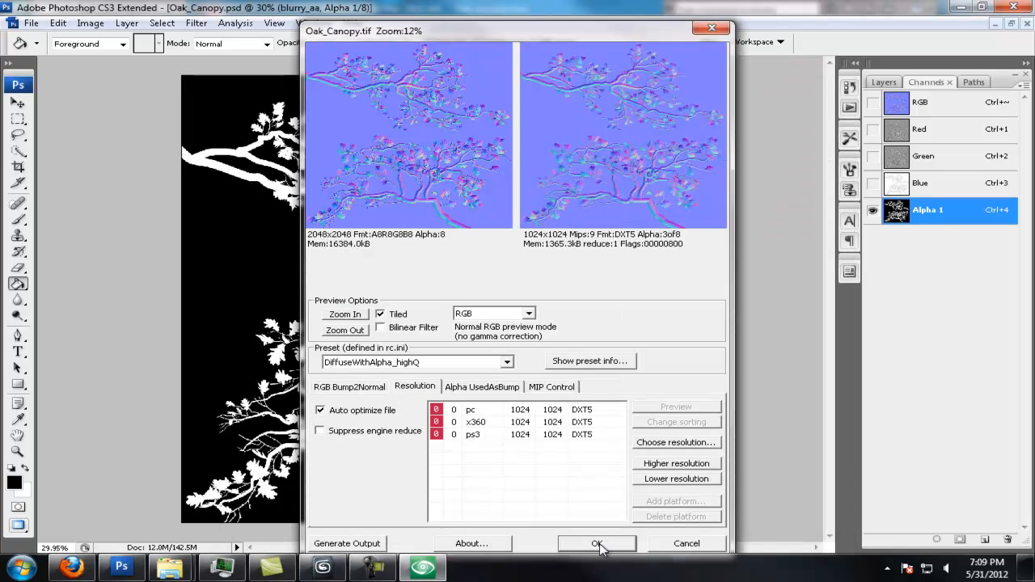
pyautogui.click(689, 540)
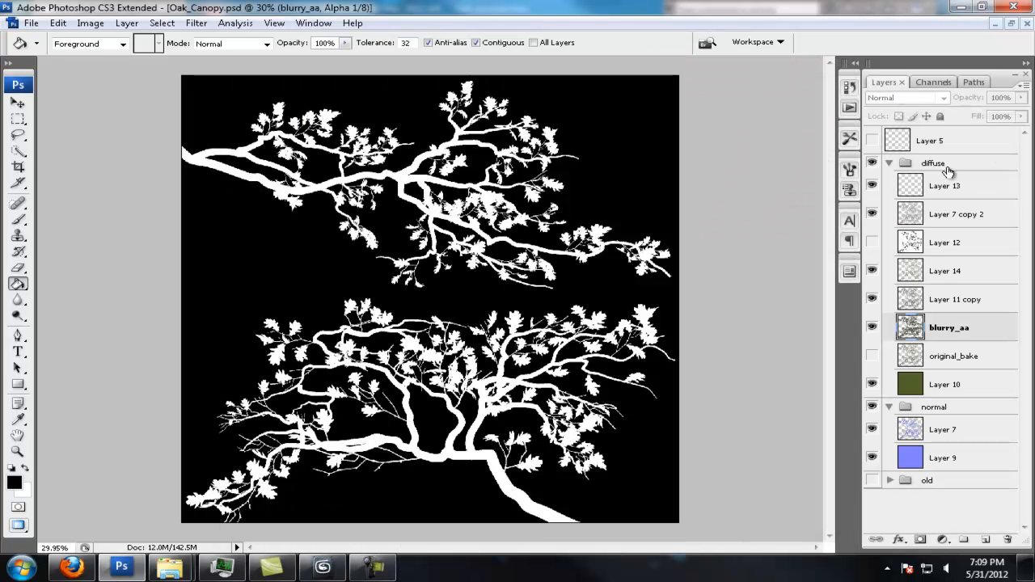
# Save the image with the diffuse group active as Oak_Canopy.tif in CryTIFPlugin format, replacing the existing file.
pyautogui.click(944, 166)
pyautogui.hotkey('ctrl', 'shift', 's')
pyautogui.click(588, 347)
pyautogui.click(455, 395)
pyautogui.click(702, 530)
pyautogui.click(591, 335)
# Assign the DiffuseWithAlphaTest_highQ preset to the canopy texture and finish the CryTIF export.
pyautogui.click(461, 362)
pyautogui.click(396, 189)
pyautogui.click(405, 361)
pyautogui.scroll(1, 381, 144)
pyautogui.scroll(3, 394, 143)
pyautogui.click(394, 143)
pyautogui.click(404, 362)
pyautogui.scroll(1, 407, 153)
pyautogui.click(404, 140)
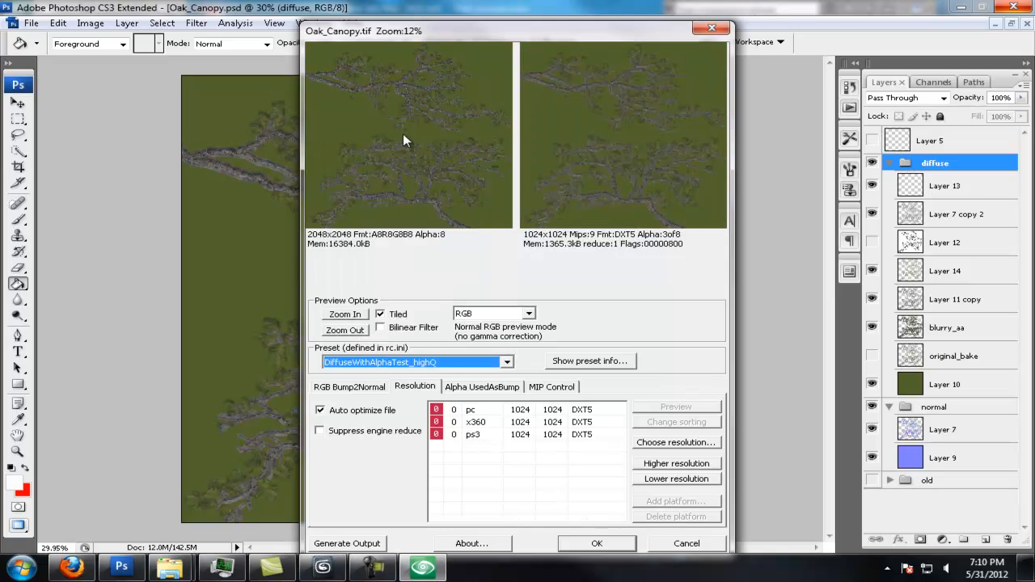
pyautogui.click(596, 543)
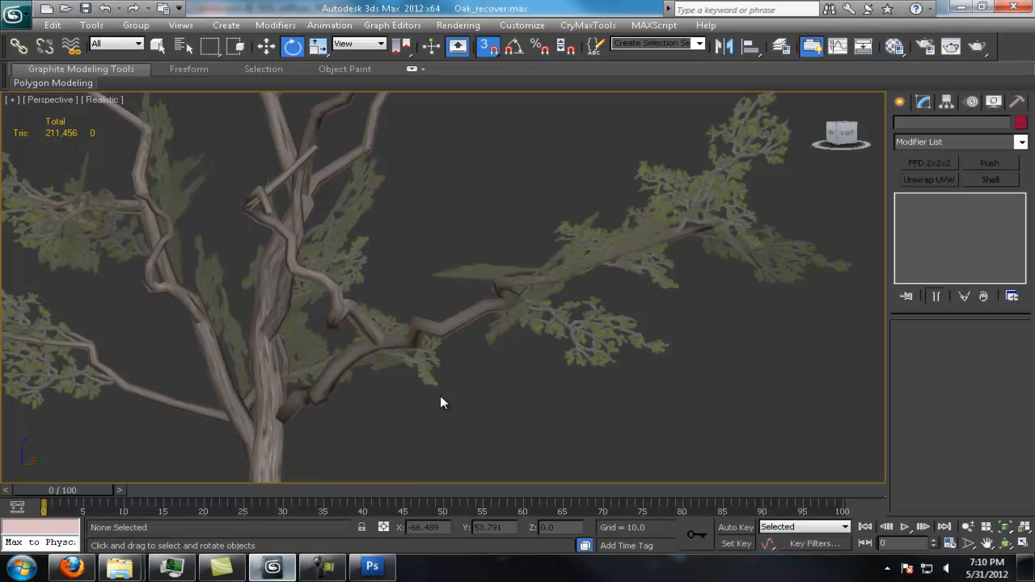
# In 3ds Max, refresh the foliage texture by toggling Material #704's viewport map display off and on.
pyautogui.press('m')
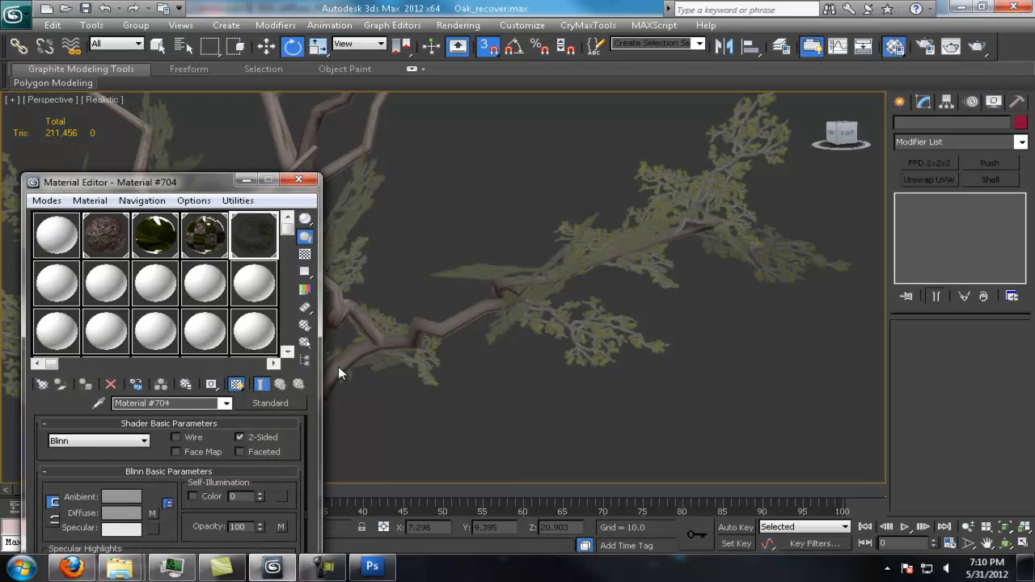
pyautogui.click(236, 385)
pyautogui.click(236, 384)
pyautogui.press('m')
# Clone the branch plane on the rear limb over to the limb's base and rotate the copy to slope upward.
pyautogui.scroll(-4, 389, 213)
pyautogui.keyDown('alt'); pyautogui.moveTo(389, 213); pyautogui.dragTo(593, 379, button='middle'); pyautogui.keyUp('alt')
pyautogui.scroll(3, 519, 307)
pyautogui.keyDown('alt'); pyautogui.moveTo(514, 318); pyautogui.dragTo(476, 291, button='middle'); pyautogui.keyUp('alt')
pyautogui.scroll(3, 475, 290)
pyautogui.press('q')
pyautogui.click(473, 286)
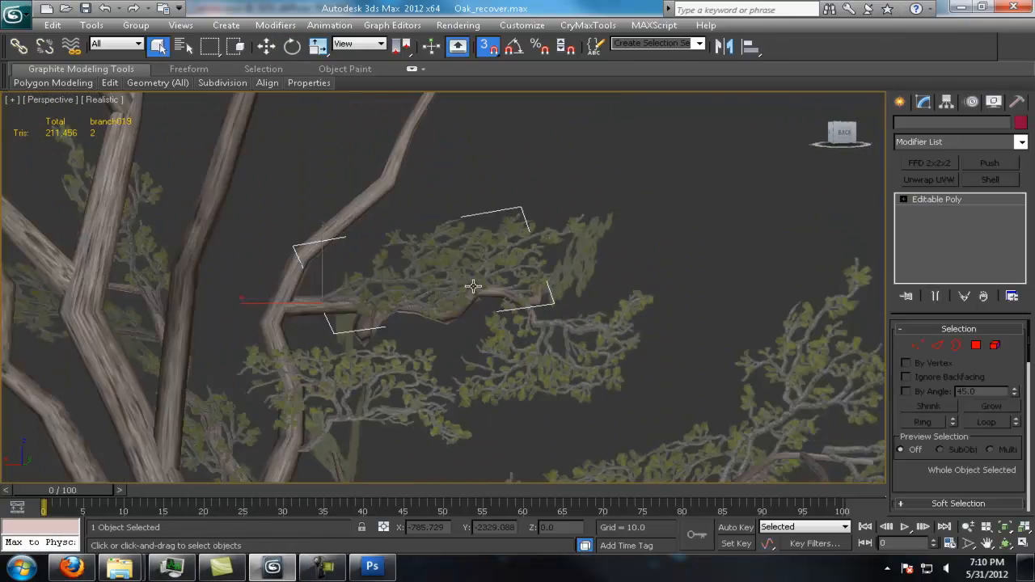
pyautogui.press('w')
pyautogui.scroll(3, 335, 314)
pyautogui.keyDown('shift'); pyautogui.moveTo(335, 316); pyautogui.dragTo(242, 339); pyautogui.keyUp('shift')
pyautogui.click(522, 342)
pyautogui.press('e')
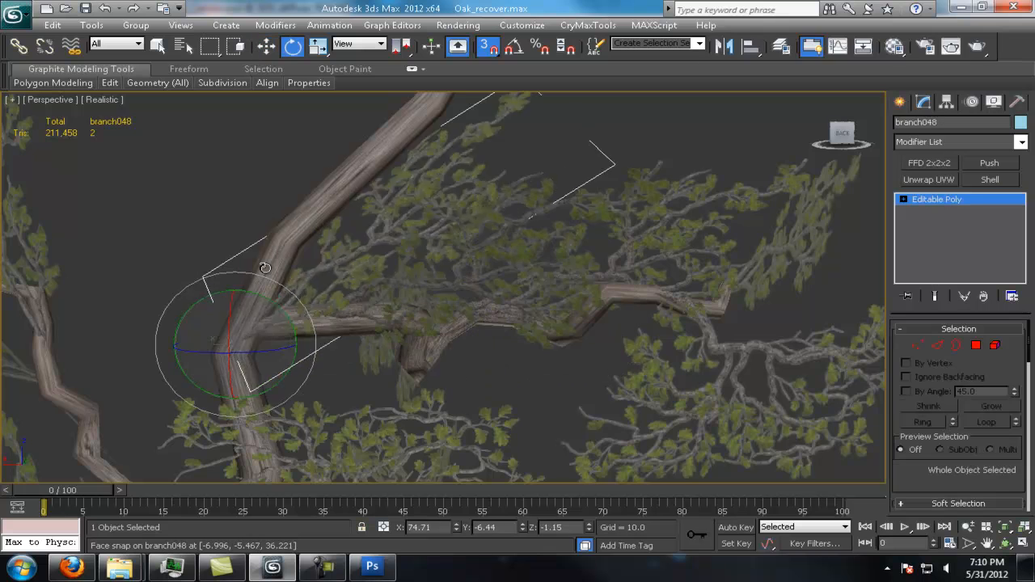
pyautogui.keyDown('alt'); pyautogui.moveTo(254, 168); pyautogui.dragTo(455, 309, button='middle'); pyautogui.keyUp('alt')
pyautogui.scroll(-6, 439, 381)
pyautogui.scroll(-2, 411, 393)
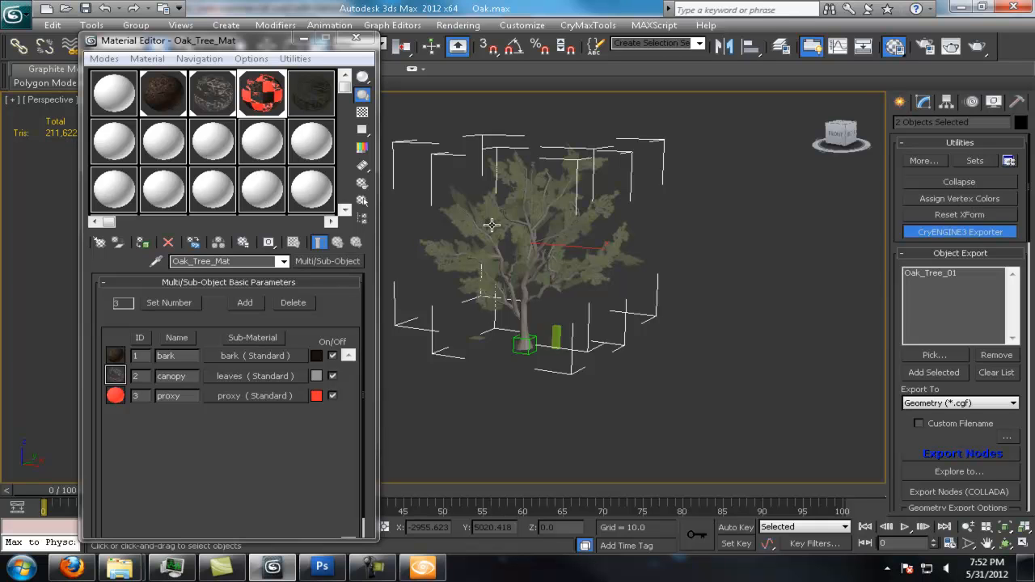
# Clone the whole canopy mesh with a rotation and shift the copy sideways along the X axis.
pyautogui.click(450, 216)
pyautogui.scroll(3, 504, 293)
pyautogui.press('e')
pyautogui.moveTo(598, 294)
pyautogui.keyDown('shift'); pyautogui.mouseDown()
pyautogui.moveTo(695, 259)
pyautogui.moveTo(762, 254)
pyautogui.moveTo(716, 261)
pyautogui.mouseUp(); pyautogui.keyUp('shift')
pyautogui.click(517, 345)
pyautogui.press('w')
pyautogui.keyDown('alt'); pyautogui.moveTo(684, 297); pyautogui.dragTo(677, 300, button='middle'); pyautogui.keyUp('alt')
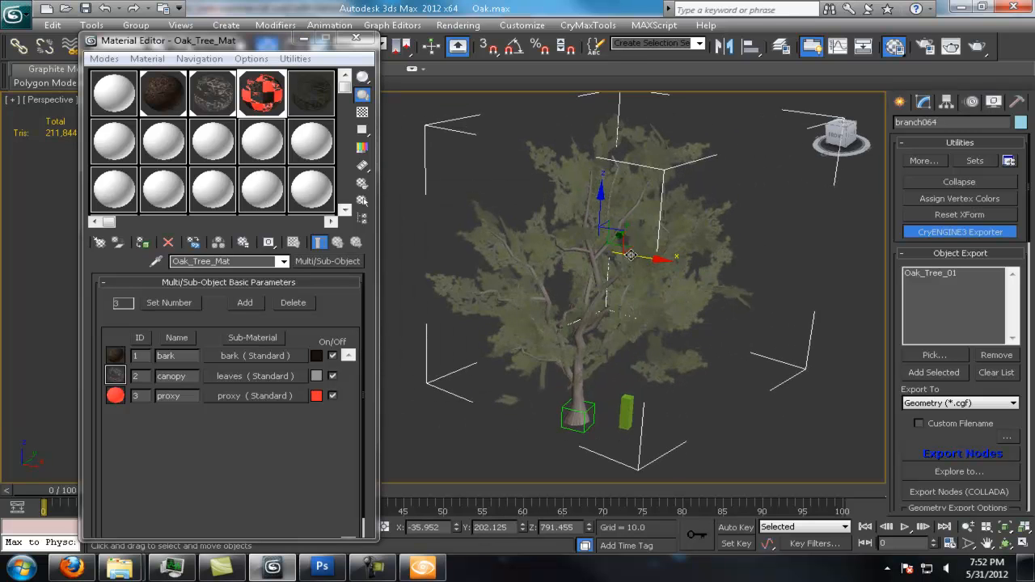
pyautogui.moveTo(642, 255)
pyautogui.mouseDown()
pyautogui.moveTo(602, 252)
pyautogui.moveTo(582, 267)
pyautogui.moveTo(517, 260)
pyautogui.mouseUp()
# Clone the shifted canopy copy with another rotation to thicken the crown.
pyautogui.press('e')
pyautogui.click(518, 345)
pyautogui.press('w')
pyautogui.moveTo(602, 267)
pyautogui.keyDown('alt'); pyautogui.mouseDown(button='middle')
pyautogui.moveTo(615, 283)
pyautogui.moveTo(598, 258)
pyautogui.moveTo(675, 228)
pyautogui.moveTo(683, 275)
pyautogui.mouseUp(button='middle'); pyautogui.keyUp('alt')
pyautogui.press('e')
pyautogui.press('r')
pyautogui.press('w')
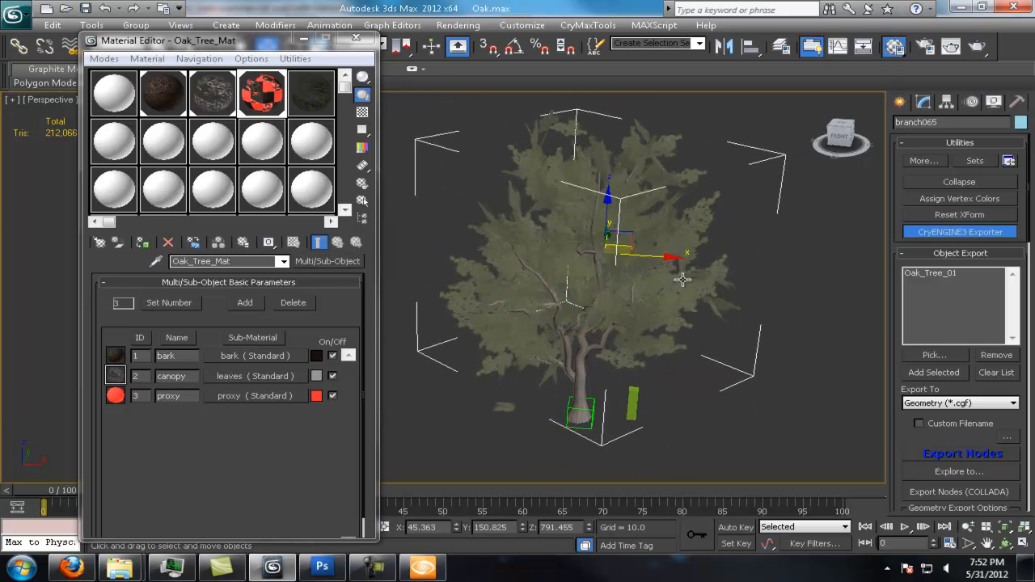
# Clone the newest canopy copy, rotated about 46 degrees around the vertical axis.
pyautogui.press('e')
pyautogui.keyDown('shift'); pyautogui.moveTo(623, 279); pyautogui.dragTo(604, 279); pyautogui.keyUp('shift')
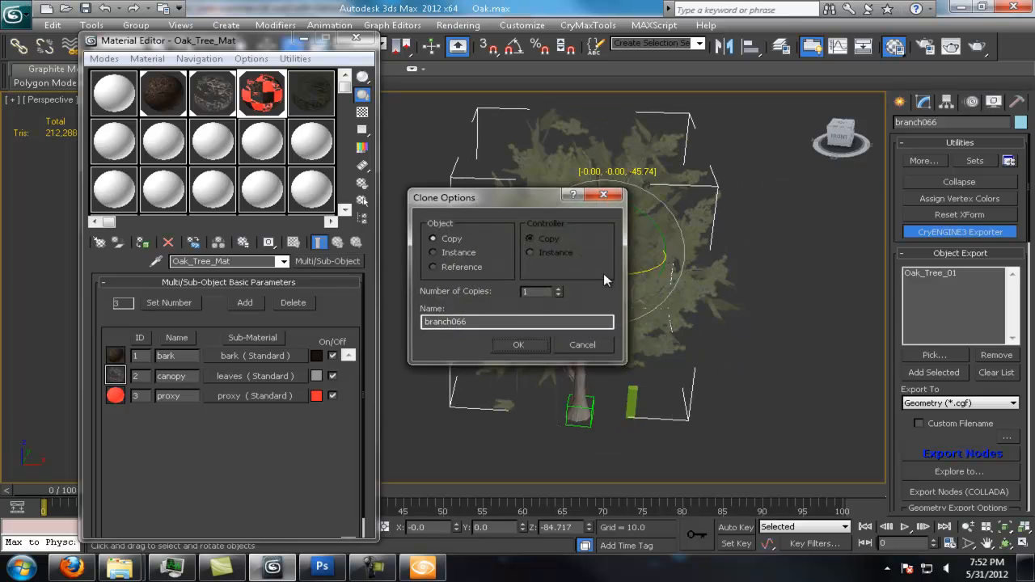
pyautogui.click(521, 345)
pyautogui.press('w')
pyautogui.moveTo(605, 273)
pyautogui.keyDown('alt'); pyautogui.mouseDown(button='middle')
pyautogui.moveTo(595, 257)
pyautogui.moveTo(688, 224)
pyautogui.moveTo(691, 237)
pyautogui.mouseUp(button='middle'); pyautogui.keyUp('alt')
pyautogui.scroll(-5, 687, 236)
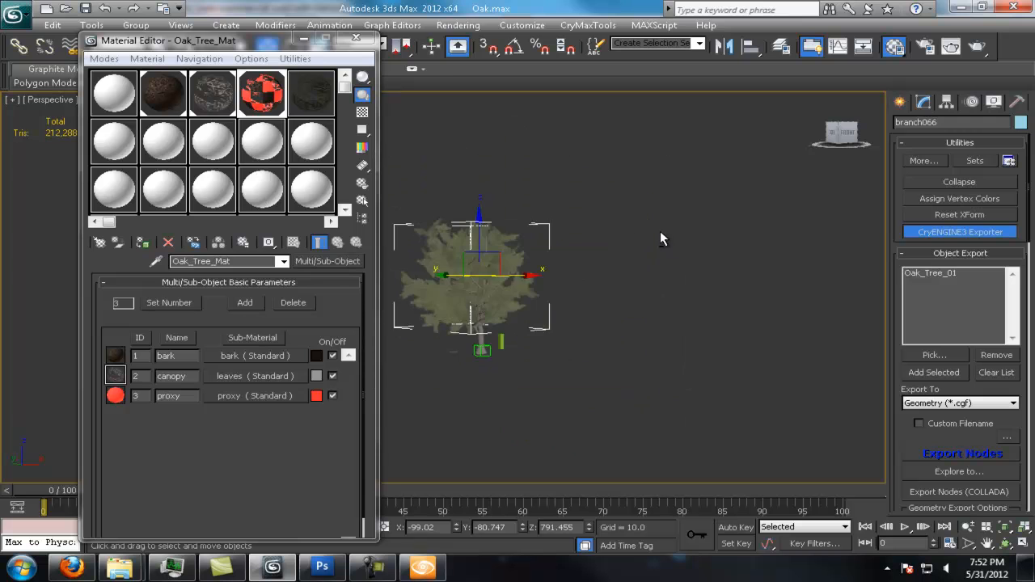
pyautogui.keyDown('alt'); pyautogui.moveTo(634, 221); pyautogui.dragTo(603, 216, button='middle'); pyautogui.keyUp('alt')
pyautogui.scroll(5, 604, 217)
# Try moving the Oak_Tree_01 base node sideways, and undo the move.
pyautogui.click(736, 217)
pyautogui.keyDown('alt'); pyautogui.moveTo(801, 278); pyautogui.dragTo(566, 404, button='middle'); pyautogui.keyUp('alt')
pyautogui.click(523, 409)
pyautogui.moveTo(575, 395); pyautogui.dragTo(709, 391)
pyautogui.hotkey('ctrl', 'z')
# Export the Oak_Tree_01 node as CryENGINE geometry, overwriting the existing Oak_Tree_01.cgf.
pyautogui.click(935, 453)
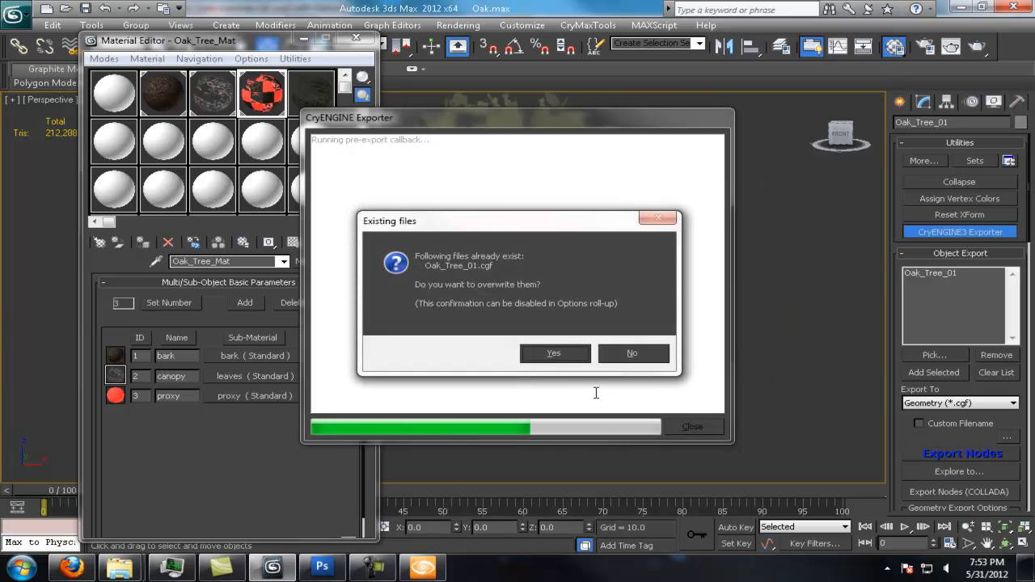
pyautogui.click(555, 351)
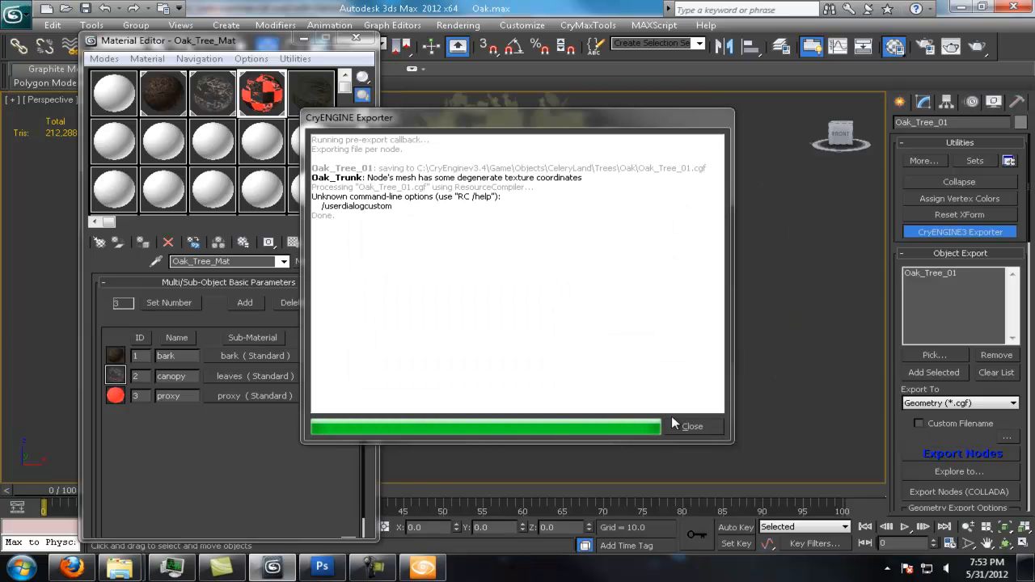
pyautogui.click(679, 424)
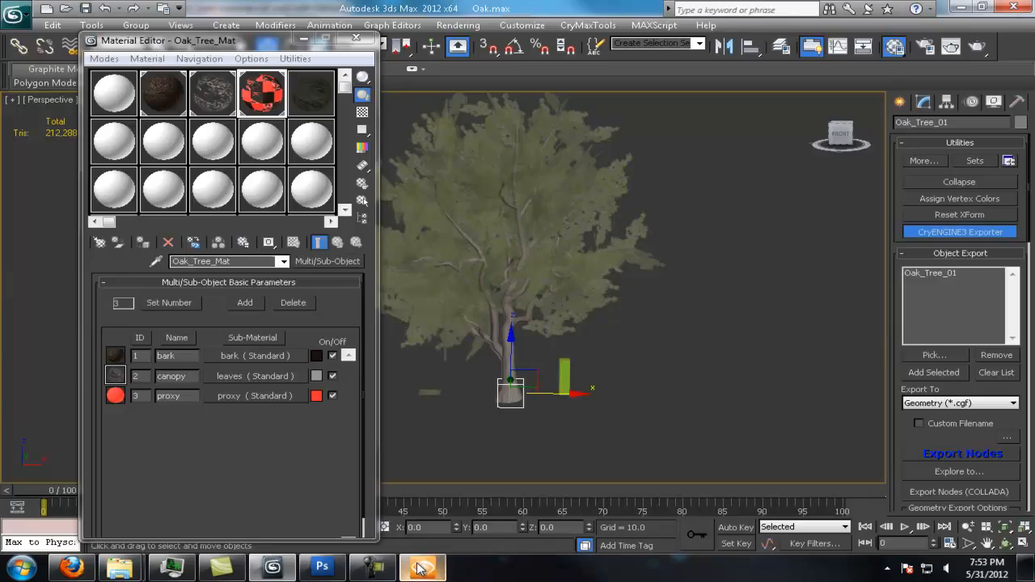
# Switch to the CryENGINE Sandbox and examine the re-exported oak's canopy from several distances and angles.
pyautogui.click(422, 567)
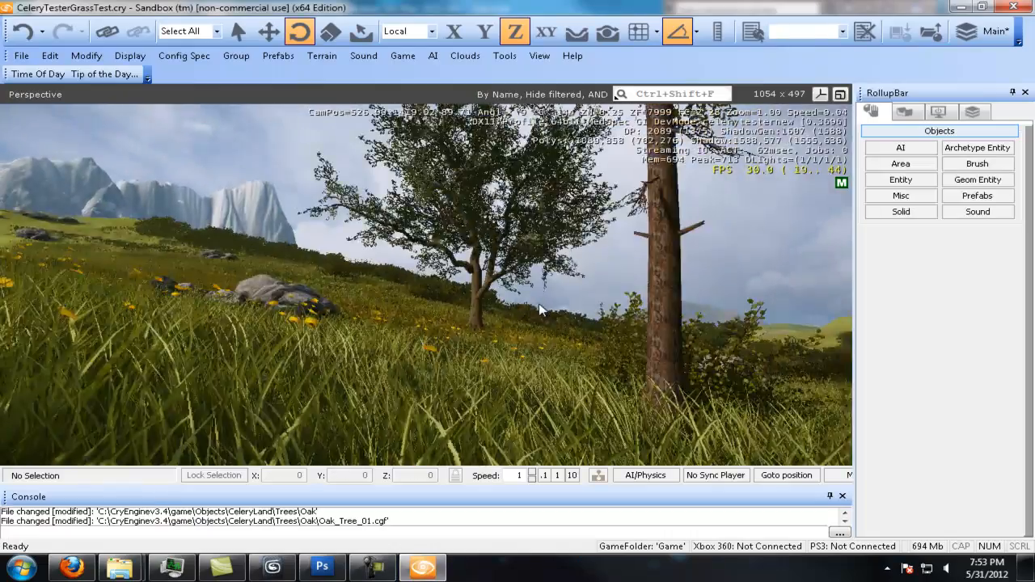
pyautogui.press('w')
pyautogui.moveTo(538, 304)
pyautogui.mouseDown(button='right')
pyautogui.moveTo(575, 308)
pyautogui.moveTo(539, 311)
pyautogui.moveTo(543, 303)
pyautogui.mouseUp(button='right')
pyautogui.press('s')
pyautogui.press('w')
pyautogui.press('s')
pyautogui.press('s')
pyautogui.press('w')
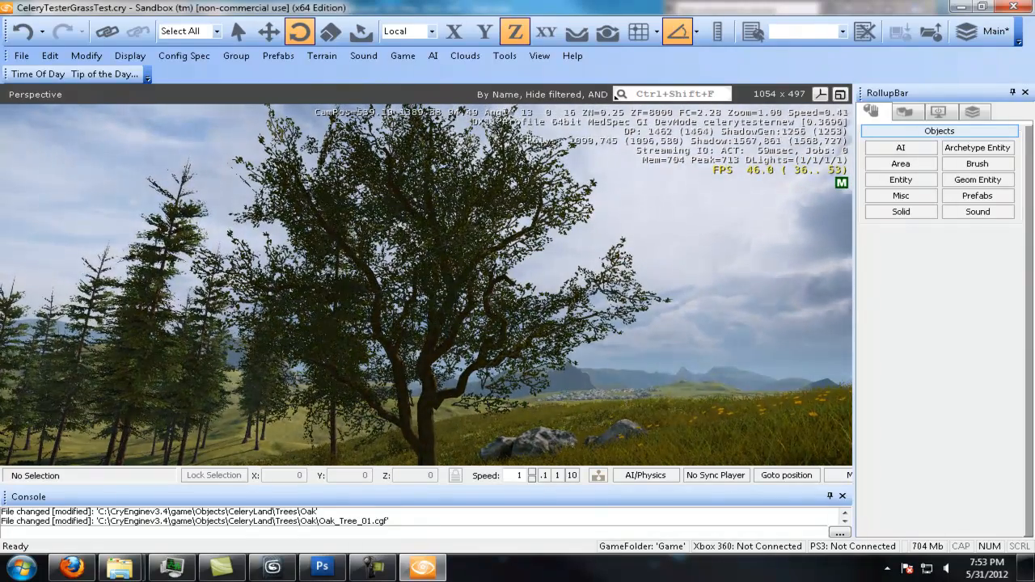
pyautogui.moveTo(378, 316); pyautogui.dragTo(402, 292, button='right')
pyautogui.press('w')
pyautogui.press('s')
pyautogui.press('w')
pyautogui.press('w')
pyautogui.press('s')
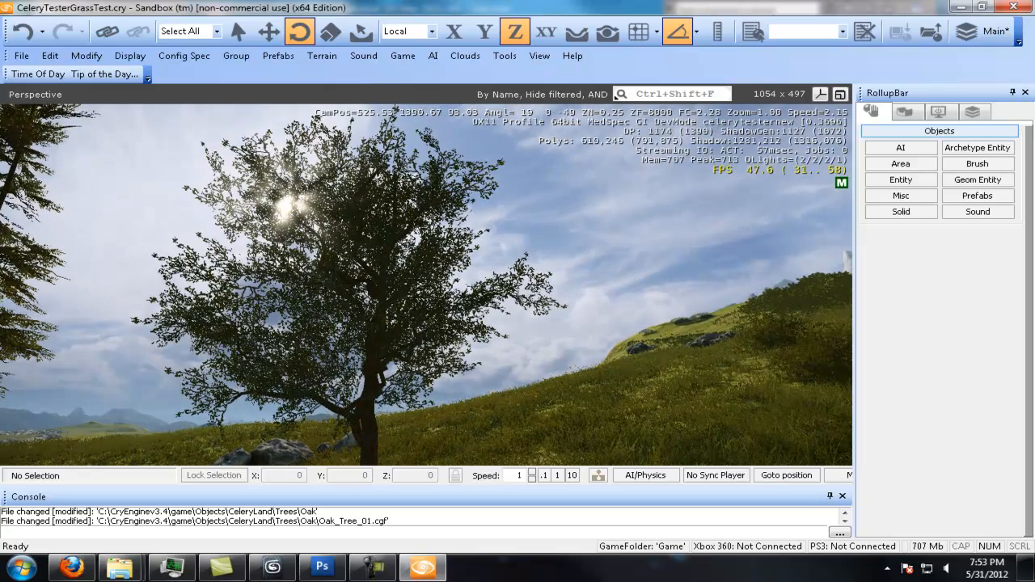
pyautogui.moveTo(512, 323); pyautogui.dragTo(509, 322, button='right')
pyautogui.press('s')
pyautogui.press('s')
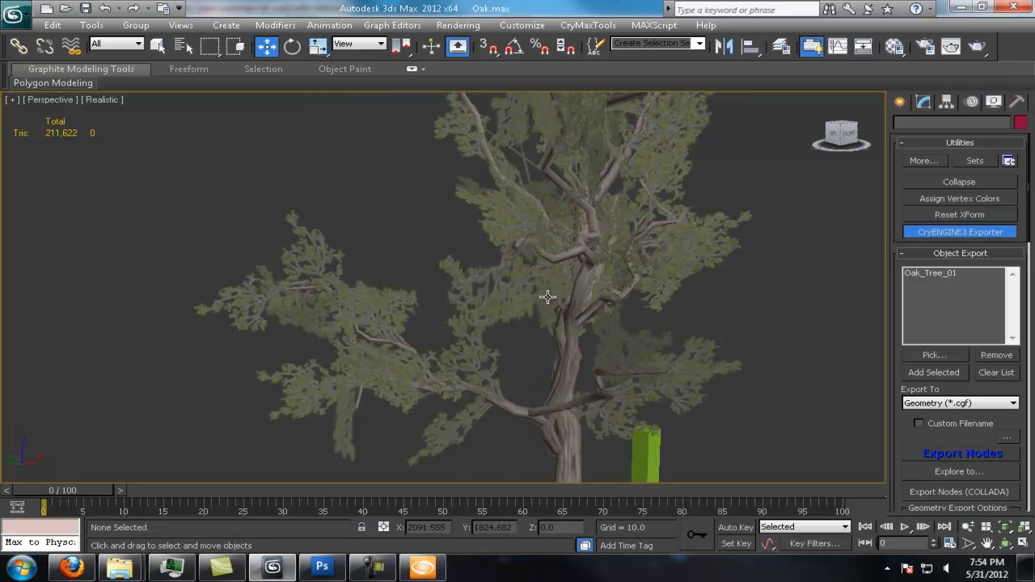
# Place the tree's canopy mesh in a new layer named conopy_layer_1.
pyautogui.press('q')
pyautogui.click(360, 294)
pyautogui.scroll(-3, 483, 331)
pyautogui.keyDown('alt'); pyautogui.moveTo(533, 335); pyautogui.dragTo(420, 333, button='middle'); pyautogui.keyUp('alt')
pyautogui.scroll(-3, 490, 325)
pyautogui.keyDown('alt'); pyautogui.moveTo(420, 333); pyautogui.dragTo(384, 333); pyautogui.keyUp('alt')
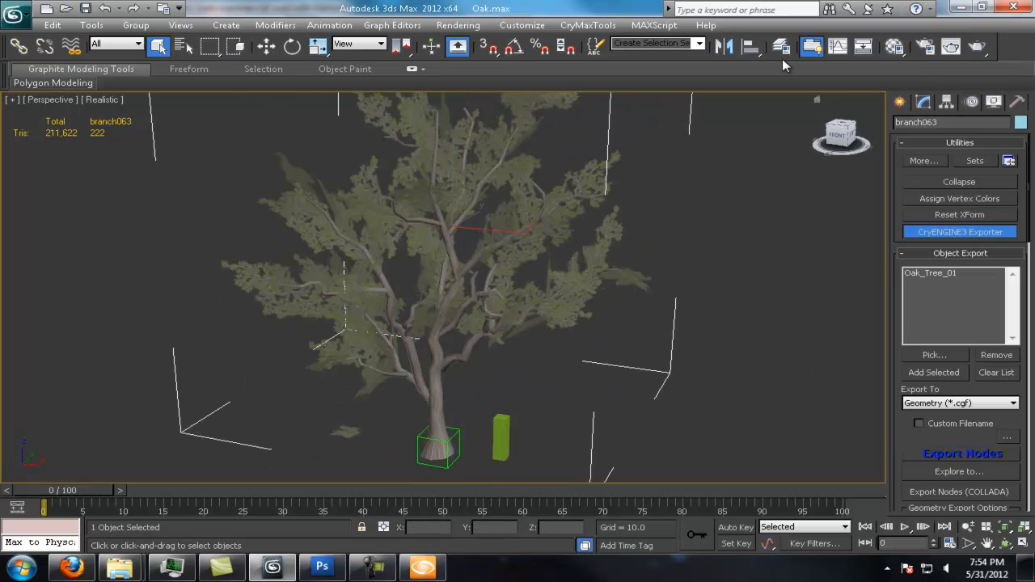
pyautogui.click(780, 49)
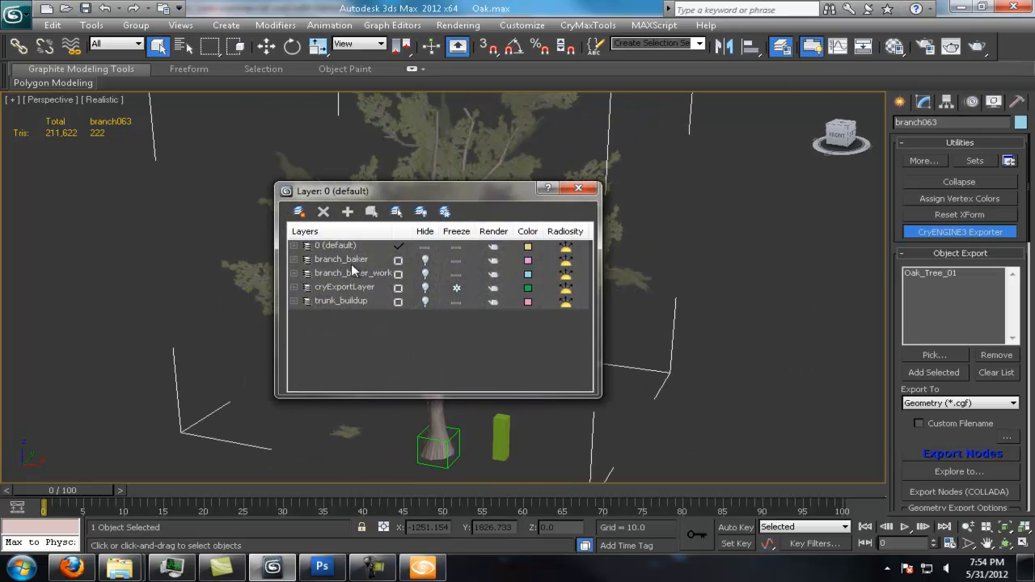
pyautogui.click(349, 246)
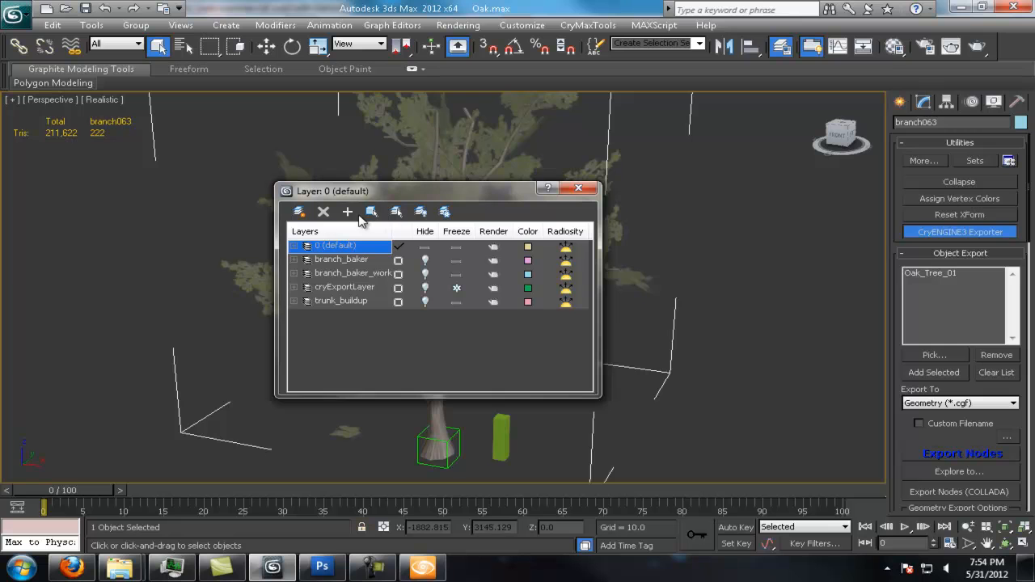
pyautogui.click(298, 212)
pyautogui.click(334, 258)
pyautogui.write('conopy_layer_1')
pyautogui.press('Return')
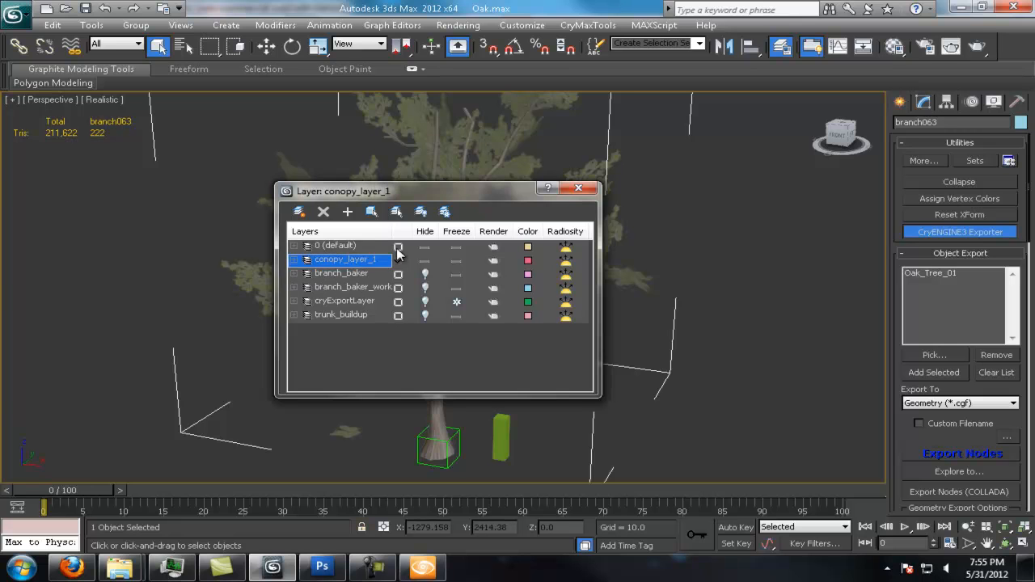
# Make layer 0 (default) current and hide conopy_layer_1.
pyautogui.click(398, 247)
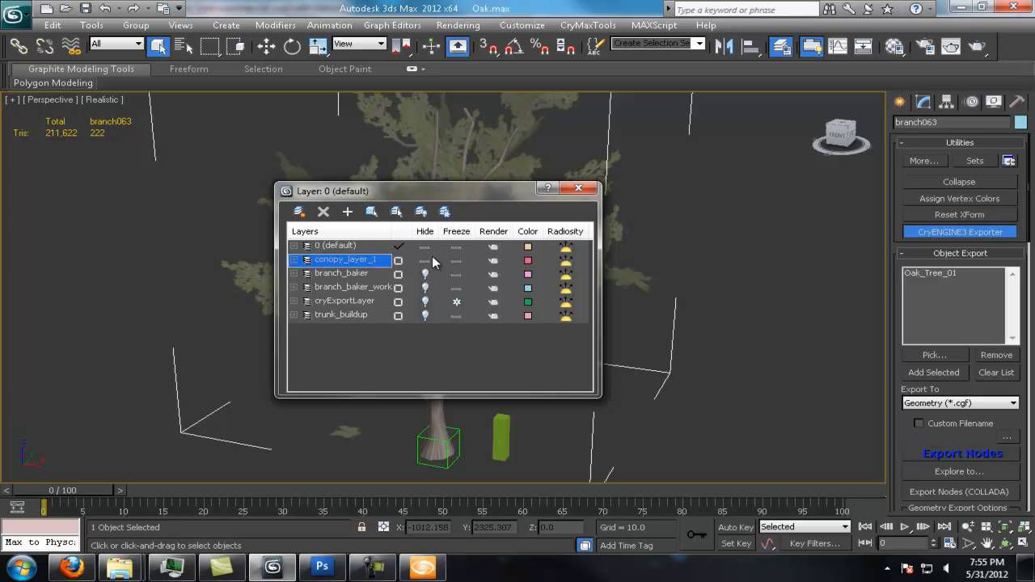
pyautogui.click(425, 260)
pyautogui.click(578, 188)
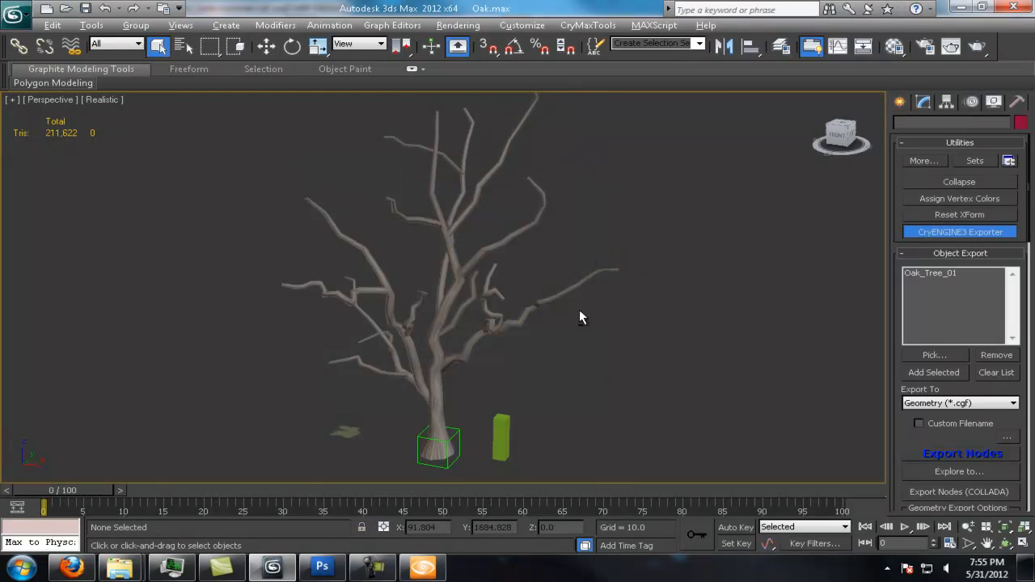
# Scale the two spare branch planes beside the trunk uniformly to about 158%.
pyautogui.scroll(5, 457, 379)
pyautogui.click(402, 313)
pyautogui.scroll(3, 458, 296)
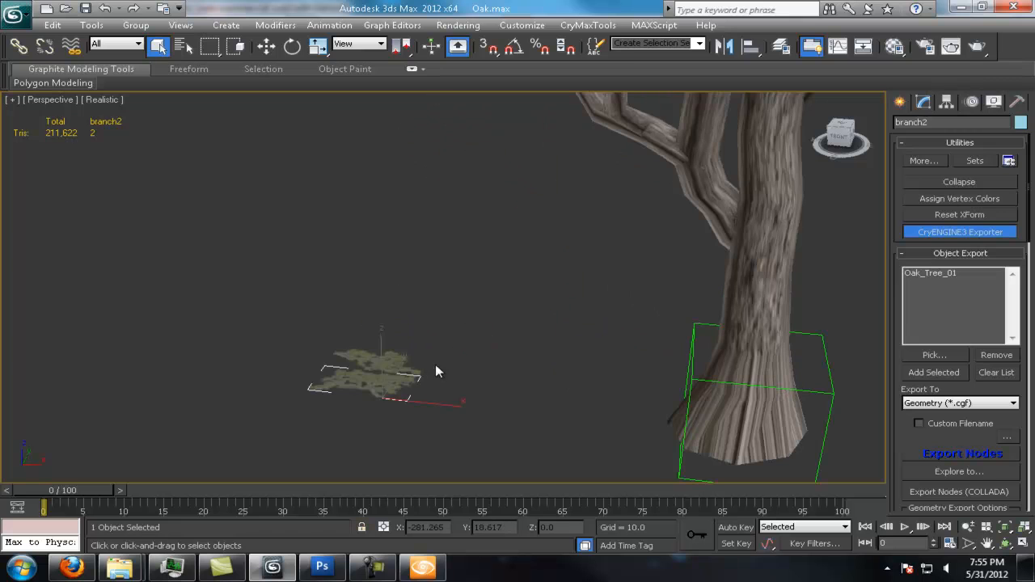
pyautogui.press('r')
pyautogui.moveTo(358, 242); pyautogui.dragTo(434, 397)
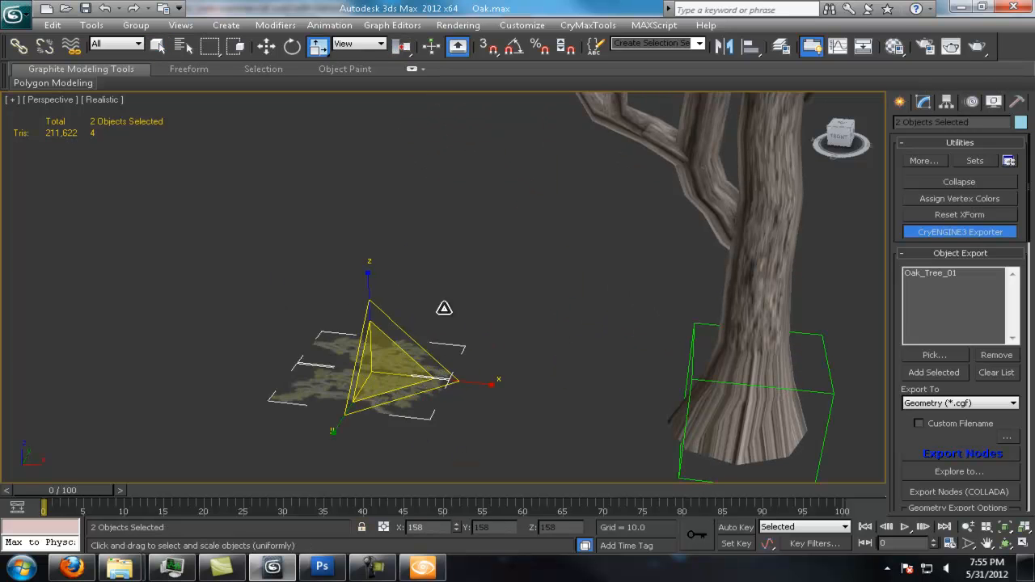
# Turn on 3D snapping and place a copy of the branch2 plane on one of the oak's bare limbs.
pyautogui.press('q')
pyautogui.click(423, 413)
pyautogui.press('w')
pyautogui.scroll(-3, 516, 370)
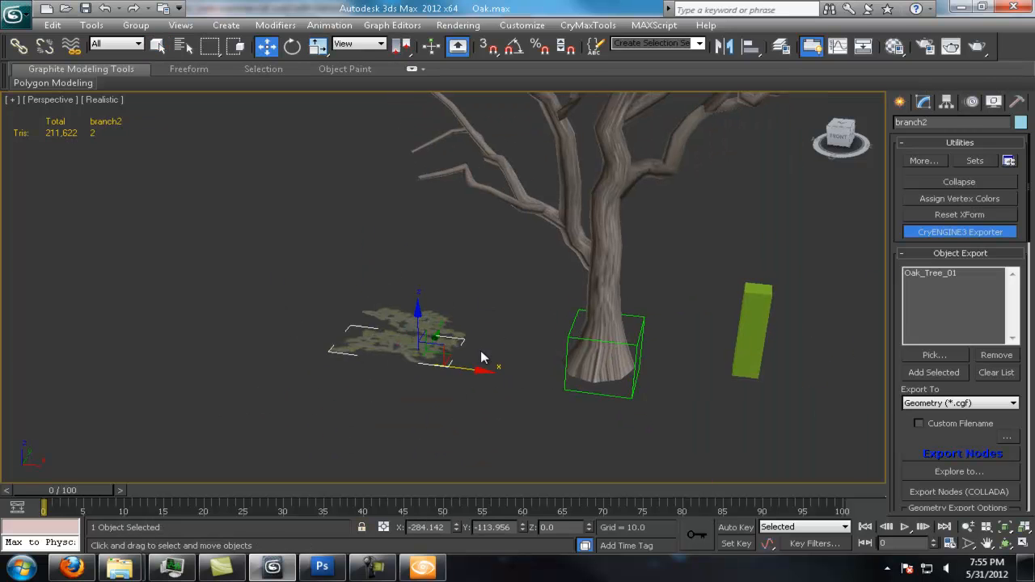
pyautogui.moveTo(481, 357); pyautogui.dragTo(460, 408, button='middle')
pyautogui.keyDown('alt'); pyautogui.moveTo(462, 300); pyautogui.dragTo(466, 275, button='middle'); pyautogui.keyUp('alt')
pyautogui.scroll(-3, 556, 257)
pyautogui.keyDown('alt'); pyautogui.moveTo(558, 258); pyautogui.dragTo(535, 295, button='middle'); pyautogui.keyUp('alt')
pyautogui.scroll(-4, 568, 291)
pyautogui.scroll(3, 534, 295)
pyautogui.keyDown('alt'); pyautogui.moveTo(566, 257); pyautogui.dragTo(577, 248, button='middle'); pyautogui.keyUp('alt')
pyautogui.moveTo(577, 247)
pyautogui.mouseDown(button='middle')
pyautogui.moveTo(548, 276)
pyautogui.moveTo(559, 293)
pyautogui.mouseUp(button='middle')
pyautogui.scroll(3, 560, 292)
pyautogui.click(488, 46)
pyautogui.moveTo(401, 404)
pyautogui.keyDown('shift'); pyautogui.mouseDown()
pyautogui.moveTo(452, 278)
pyautogui.moveTo(506, 277)
pyautogui.mouseUp(); pyautogui.keyUp('shift')
pyautogui.click(514, 346)
# Rotate the placed branch plane so it follows the direction of its limb.
pyautogui.scroll(5, 498, 307)
pyautogui.press('e')
pyautogui.press('r')
pyautogui.moveTo(472, 312); pyautogui.dragTo(477, 339)
pyautogui.moveTo(477, 340)
pyautogui.keyDown('alt'); pyautogui.mouseDown(button='middle')
pyautogui.moveTo(485, 324)
pyautogui.moveTo(493, 352)
pyautogui.mouseUp(button='middle'); pyautogui.keyUp('alt')
pyautogui.scroll(-4, 497, 333)
pyautogui.scroll(3, 453, 364)
# Place another copy of the spare branch plane on a different limb of the oak.
pyautogui.press('q')
pyautogui.press('w')
pyautogui.moveTo(544, 270)
pyautogui.mouseDown(button='middle')
pyautogui.moveTo(517, 334)
pyautogui.moveTo(485, 368)
pyautogui.mouseUp(button='middle')
pyautogui.moveTo(400, 346)
pyautogui.keyDown('shift'); pyautogui.mouseDown()
pyautogui.moveTo(671, 250)
pyautogui.moveTo(774, 236)
pyautogui.mouseUp(); pyautogui.keyUp('shift')
pyautogui.click(507, 349)
pyautogui.press('e')
pyautogui.moveTo(774, 236)
pyautogui.keyDown('alt'); pyautogui.mouseDown(button='middle')
pyautogui.moveTo(741, 267)
pyautogui.moveTo(578, 290)
pyautogui.moveTo(617, 318)
pyautogui.moveTo(638, 259)
pyautogui.mouseUp(button='middle'); pyautogui.keyUp('alt')
pyautogui.scroll(-2, 742, 268)
pyautogui.scroll(3, 617, 318)
pyautogui.scroll(3, 565, 307)
# Copy both spare branch planes to empty ground beside the originals.
pyautogui.click(509, 311)
pyautogui.press('w')
pyautogui.keyDown('alt'); pyautogui.moveTo(542, 326); pyautogui.dragTo(530, 333, button='middle'); pyautogui.keyUp('alt')
pyautogui.keyDown('shift'); pyautogui.moveTo(512, 319); pyautogui.dragTo(227, 354); pyautogui.keyUp('shift')
pyautogui.click(509, 345)
pyautogui.keyDown('shift'); pyautogui.moveTo(485, 218); pyautogui.dragTo(61, 341); pyautogui.keyUp('shift')
pyautogui.moveTo(211, 352); pyautogui.dragTo(505, 317, button='middle')
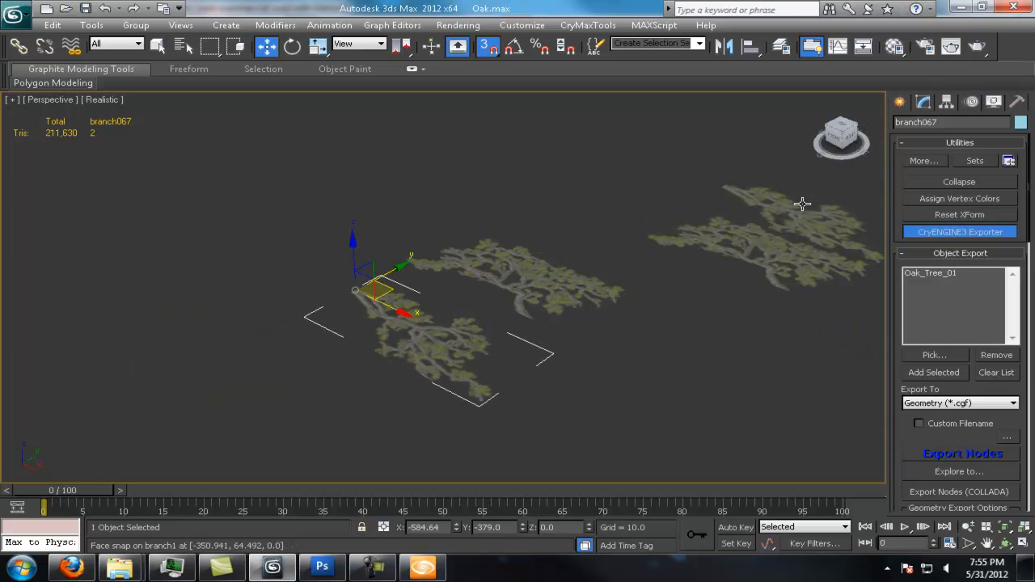
# Clone the polygon of the nearer copied plane as an element, then raise and rotate the clone.
pyautogui.click(923, 102)
pyautogui.keyDown('shift'); pyautogui.moveTo(518, 385); pyautogui.dragTo(546, 303); pyautogui.keyUp('shift')
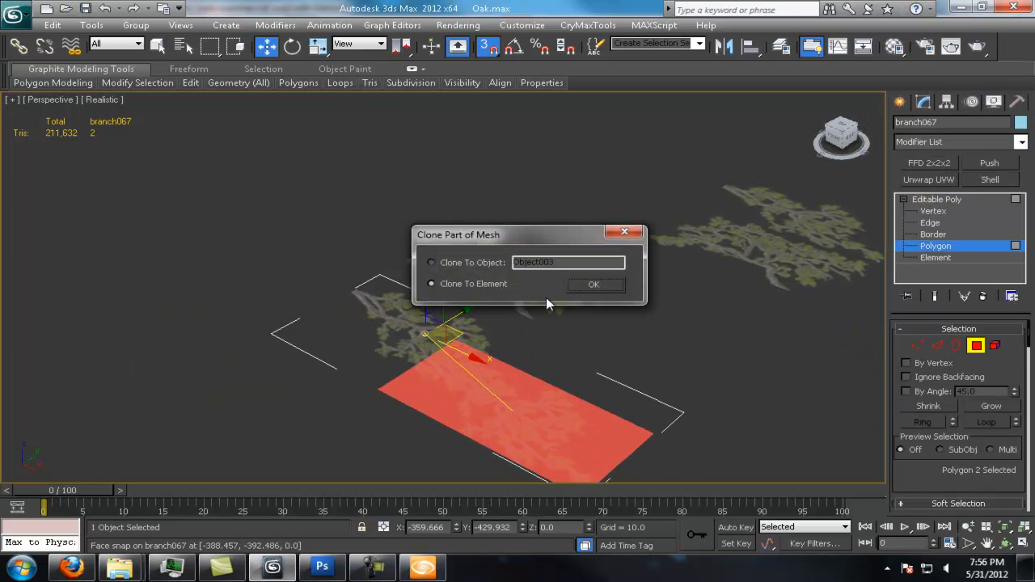
pyautogui.scroll(5, 520, 360)
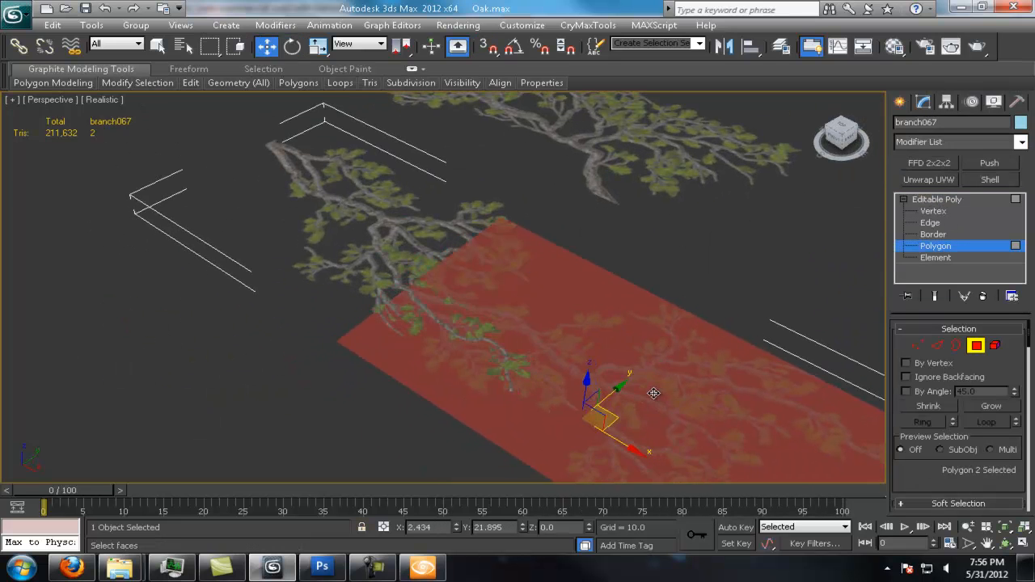
pyautogui.moveTo(627, 383); pyautogui.dragTo(629, 400)
pyautogui.press('w')
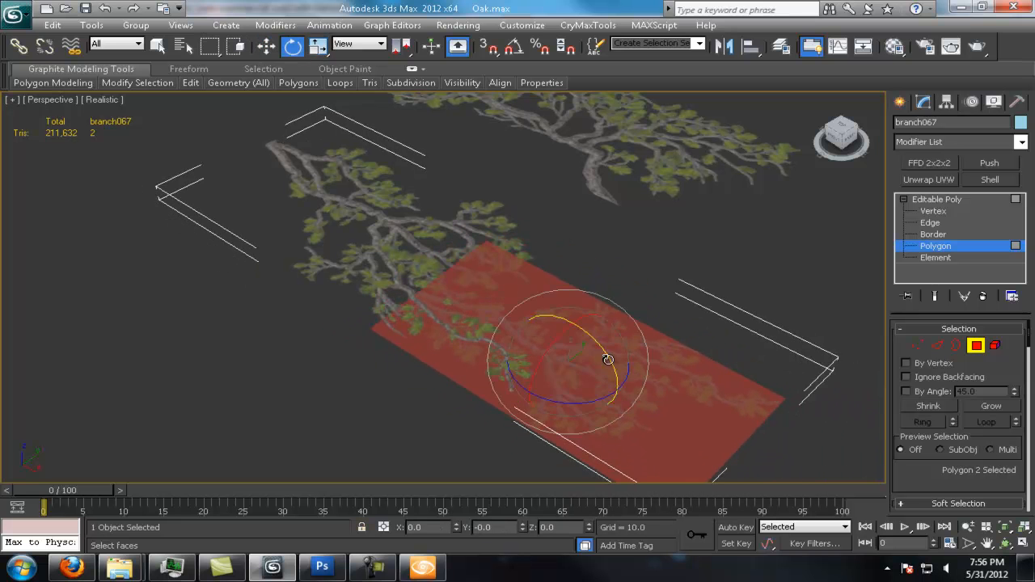
pyautogui.keyDown('alt'); pyautogui.moveTo(573, 326); pyautogui.dragTo(449, 438, button='middle'); pyautogui.keyUp('alt')
pyautogui.click(695, 409)
# Clone the plane's original polygon again as a third element and rotate it across the other two.
pyautogui.press('4')
pyautogui.scroll(3, 566, 243)
pyautogui.moveTo(598, 174); pyautogui.dragTo(457, 294, button='middle')
pyautogui.click(932, 249)
pyautogui.keyDown('alt'); pyautogui.moveTo(816, 263); pyautogui.dragTo(757, 278, button='middle'); pyautogui.keyUp('alt')
pyautogui.scroll(4, 757, 277)
pyautogui.click(485, 312)
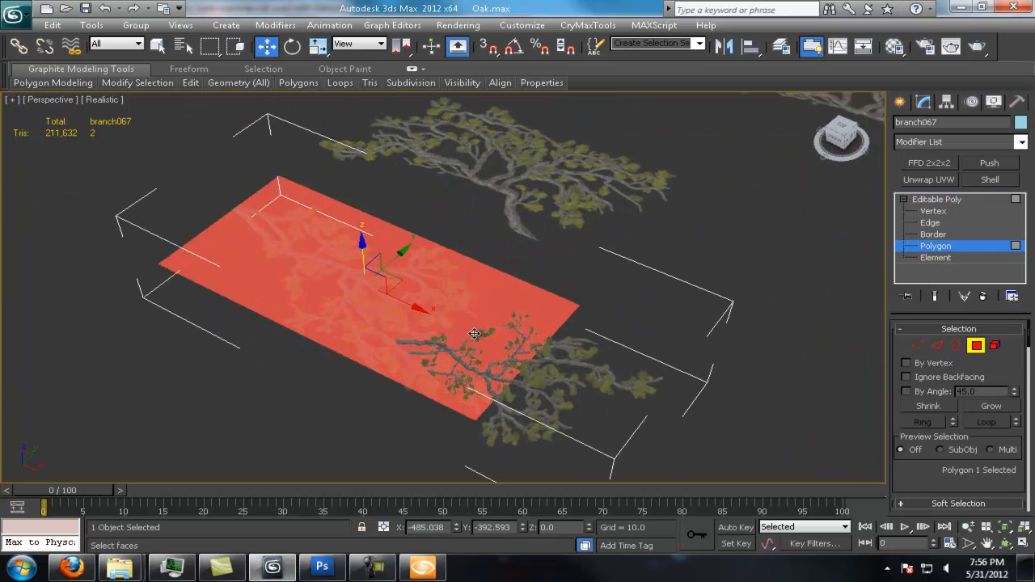
pyautogui.click(538, 323)
pyautogui.click(548, 306)
pyautogui.moveTo(544, 303); pyautogui.dragTo(514, 237)
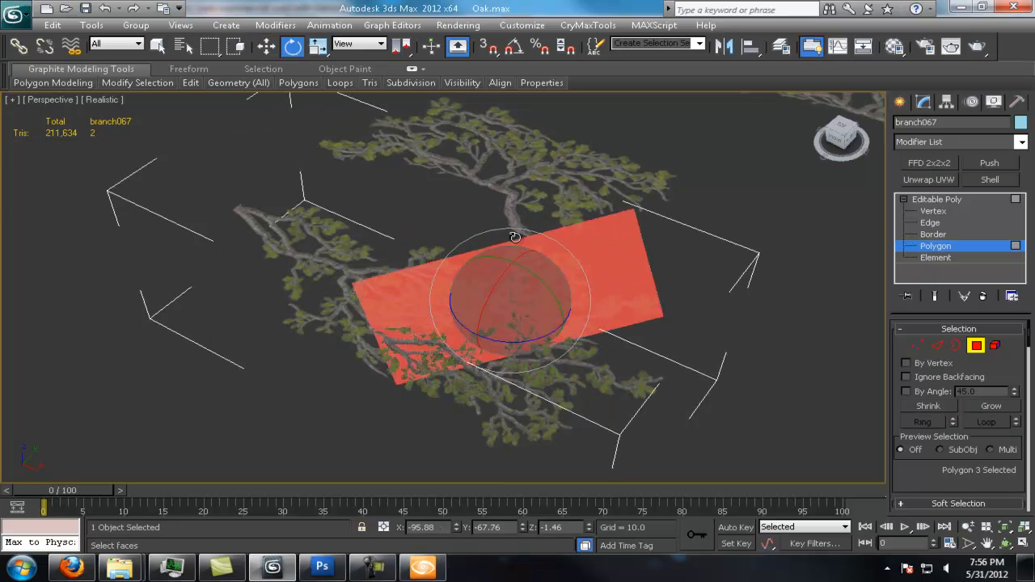
# Tilt and reposition the third polygon to complete the branch cluster, and leave polygon editing.
pyautogui.scroll(4, 550, 287)
pyautogui.keyDown('alt'); pyautogui.moveTo(594, 293); pyautogui.dragTo(529, 207, button='middle'); pyautogui.keyUp('alt')
pyautogui.scroll(4, 529, 206)
pyautogui.moveTo(521, 183); pyautogui.dragTo(526, 245)
pyautogui.moveTo(532, 283); pyautogui.dragTo(522, 259)
pyautogui.keyDown('alt'); pyautogui.moveTo(521, 259); pyautogui.dragTo(538, 392, button='middle'); pyautogui.keyUp('alt')
pyautogui.scroll(-5, 544, 333)
pyautogui.click(544, 333)
pyautogui.scroll(-4, 531, 362)
pyautogui.click(935, 200)
# Copy the other spare plane in place and rotate the copy about 153 degrees around Z.
pyautogui.click(340, 230)
pyautogui.scroll(4, 465, 323)
pyautogui.keyDown('alt'); pyautogui.moveTo(421, 275); pyautogui.dragTo(483, 325, button='middle'); pyautogui.keyUp('alt')
pyautogui.scroll(-4, 466, 323)
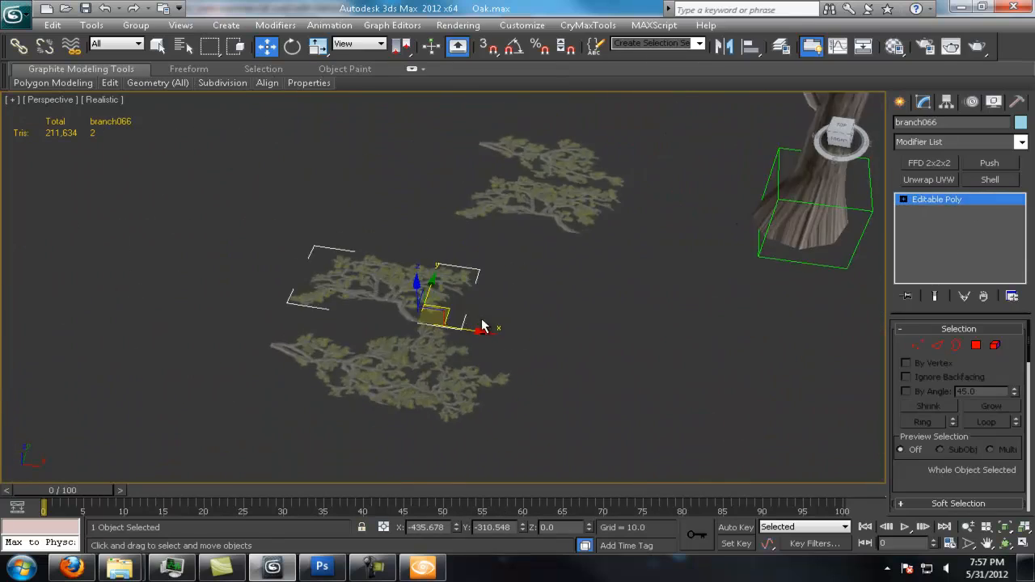
pyautogui.scroll(2, 482, 323)
pyautogui.scroll(-2, 485, 324)
pyautogui.click(495, 370)
pyautogui.scroll(3, 496, 369)
pyautogui.moveTo(670, 119); pyautogui.dragTo(657, 194, button='middle')
pyautogui.click(538, 137)
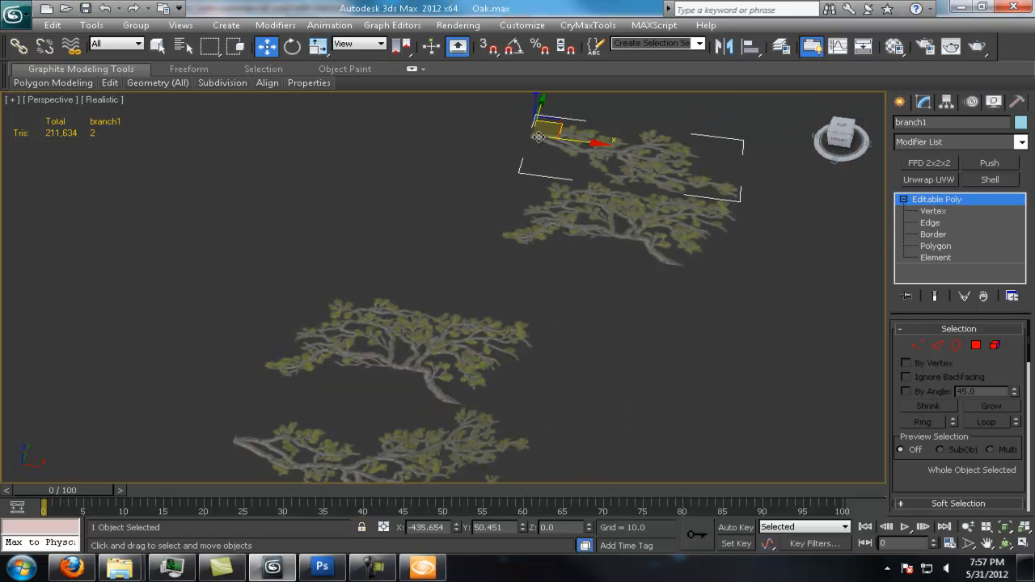
pyautogui.moveTo(400, 337); pyautogui.dragTo(401, 339)
pyautogui.scroll(3, 436, 354)
pyautogui.press('e')
pyautogui.moveTo(421, 373); pyautogui.dragTo(667, 350)
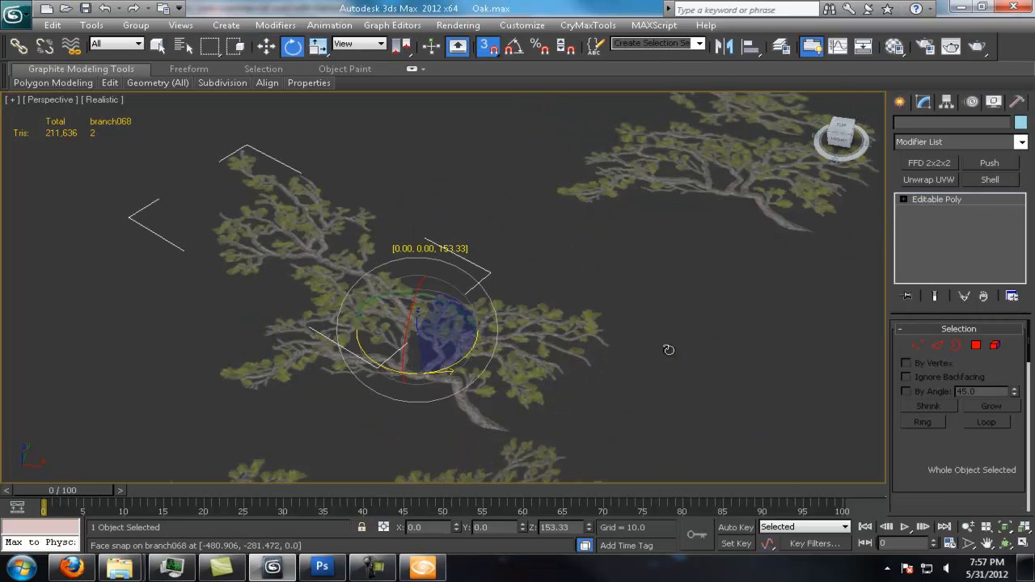
pyautogui.moveTo(415, 352); pyautogui.dragTo(416, 353)
# Tilt the rotated copy around its X axis so it rises at an angle from the flat plane.
pyautogui.scroll(-4, 420, 356)
pyautogui.keyDown('alt'); pyautogui.moveTo(425, 358); pyautogui.dragTo(519, 374, button='middle'); pyautogui.keyUp('alt')
pyautogui.scroll(3, 485, 339)
pyautogui.press('q')
pyautogui.click(410, 279)
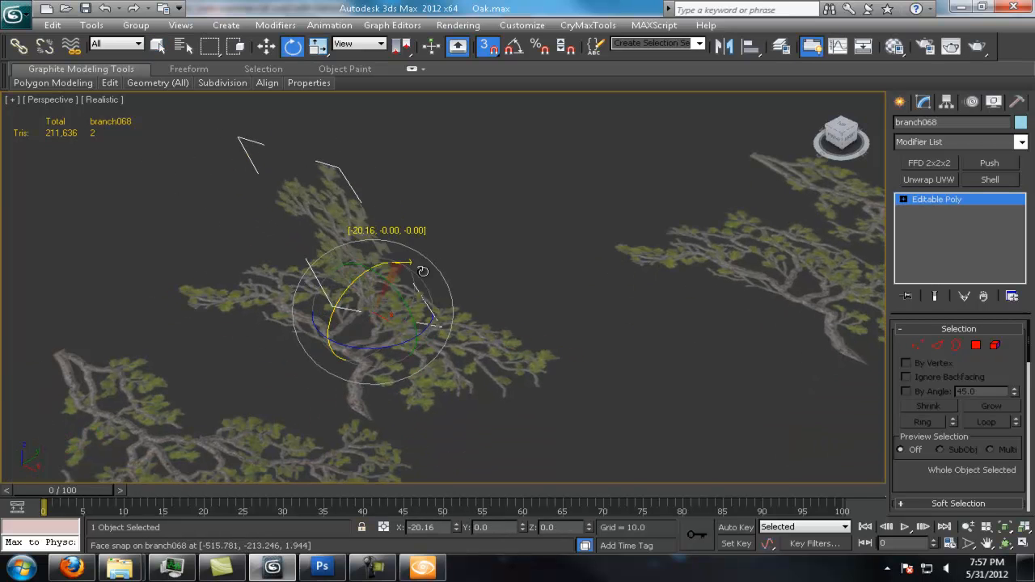
pyautogui.moveTo(422, 270); pyautogui.dragTo(455, 278)
# Attach the tilted copy to its original plane to form a two-plane branch cluster.
pyautogui.press('q')
pyautogui.click(388, 307)
pyautogui.scroll(-5, 958, 404)
pyautogui.click(921, 469)
pyautogui.moveTo(412, 211); pyautogui.dragTo(432, 258, button='middle')
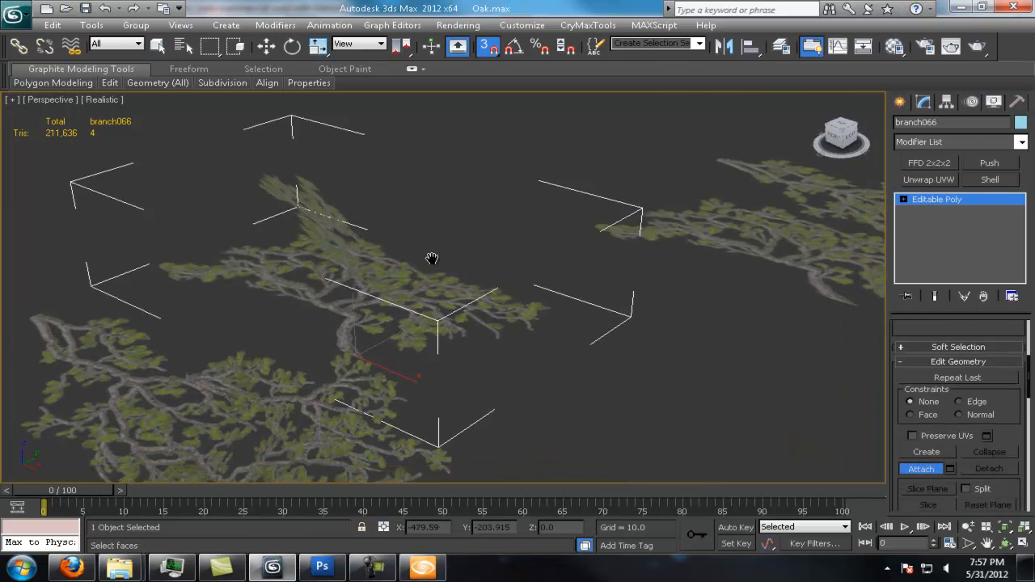
pyautogui.scroll(-4, 431, 258)
pyautogui.keyDown('alt'); pyautogui.moveTo(536, 342); pyautogui.dragTo(550, 340, button='middle'); pyautogui.keyUp('alt')
pyautogui.scroll(2, 550, 339)
pyautogui.scroll(1, 550, 339)
# Show conopy_layer_1 briefly to compare the earlier canopy with the new clusters, and hide it again.
pyautogui.click(780, 46)
pyautogui.click(665, 260)
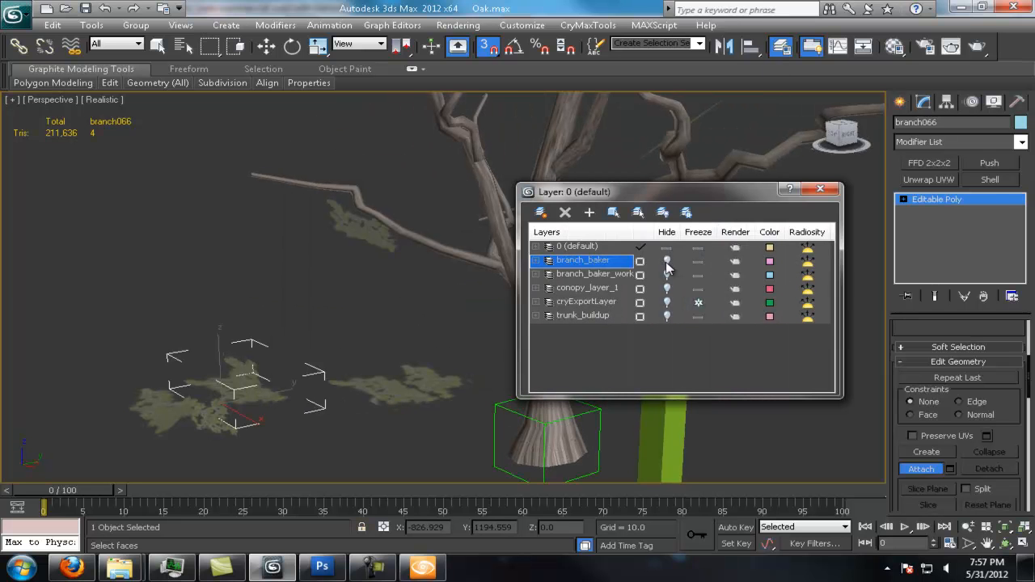
pyautogui.click(665, 288)
pyautogui.moveTo(60, 239)
pyautogui.keyDown('alt'); pyautogui.mouseDown(button='middle')
pyautogui.moveTo(399, 291)
pyautogui.moveTo(369, 232)
pyautogui.moveTo(453, 267)
pyautogui.moveTo(526, 236)
pyautogui.moveTo(466, 236)
pyautogui.mouseUp(button='middle'); pyautogui.keyUp('alt')
pyautogui.click(666, 288)
# Copy the three-plane branch cluster from the ground onto a lower limb of the oak and rotate it into place.
pyautogui.click(258, 404)
pyautogui.click(820, 188)
pyautogui.moveTo(307, 388)
pyautogui.keyDown('shift'); pyautogui.mouseDown()
pyautogui.moveTo(346, 197)
pyautogui.moveTo(312, 185)
pyautogui.mouseUp(); pyautogui.keyUp('shift')
pyautogui.click(517, 345)
pyautogui.press('e')
pyautogui.scroll(5, 433, 279)
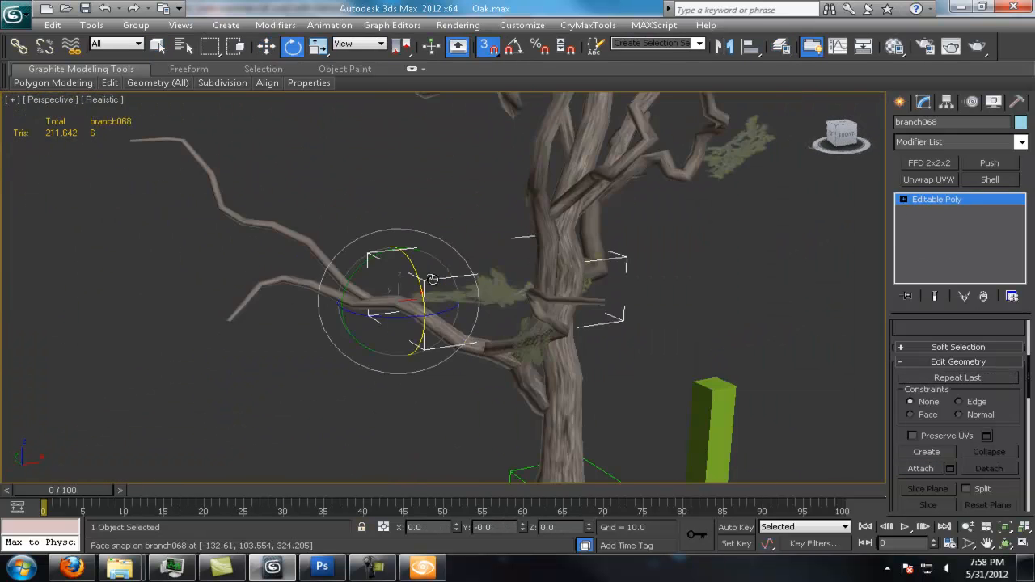
pyautogui.keyDown('alt'); pyautogui.moveTo(385, 242); pyautogui.dragTo(494, 337, button='middle'); pyautogui.keyUp('alt')
pyautogui.press('r')
# Add further copies of the three-plane cluster along the forked lower limb and adjust their rotation.
pyautogui.press('w')
pyautogui.keyDown('alt'); pyautogui.moveTo(297, 205); pyautogui.dragTo(518, 238, button='middle'); pyautogui.keyUp('alt')
pyautogui.press('e')
pyautogui.press('Return')
pyautogui.moveTo(318, 366)
pyautogui.keyDown('shift'); pyautogui.mouseDown()
pyautogui.moveTo(306, 342)
pyautogui.moveTo(367, 355)
pyautogui.mouseUp(); pyautogui.keyUp('shift')
pyautogui.press('e')
pyautogui.keyDown('alt'); pyautogui.moveTo(453, 347); pyautogui.dragTo(345, 357, button='middle'); pyautogui.keyUp('alt')
# Snap another cluster copy to a new point on the lower limb and rotate it outward.
pyautogui.press('w')
pyautogui.keyDown('shift'); pyautogui.moveTo(433, 336); pyautogui.dragTo(573, 353); pyautogui.keyUp('shift')
pyautogui.press('Return')
pyautogui.press('e')
pyautogui.moveTo(543, 310); pyautogui.dragTo(641, 366)
pyautogui.moveTo(552, 264); pyautogui.dragTo(549, 283)
pyautogui.keyDown('alt'); pyautogui.moveTo(453, 279); pyautogui.dragTo(687, 283, button='middle'); pyautogui.keyUp('alt')
# Copy the cluster to the inner part of the lower limb near the trunk and angle it upward.
pyautogui.press('w')
pyautogui.moveTo(391, 331)
pyautogui.keyDown('shift'); pyautogui.mouseDown()
pyautogui.moveTo(294, 325)
pyautogui.moveTo(364, 339)
pyautogui.mouseUp(); pyautogui.keyUp('shift')
pyautogui.click(518, 345)
pyautogui.press('e')
pyautogui.keyDown('alt'); pyautogui.moveTo(363, 339); pyautogui.dragTo(356, 315, button='middle'); pyautogui.keyUp('alt')
pyautogui.moveTo(311, 344); pyautogui.dragTo(291, 311)
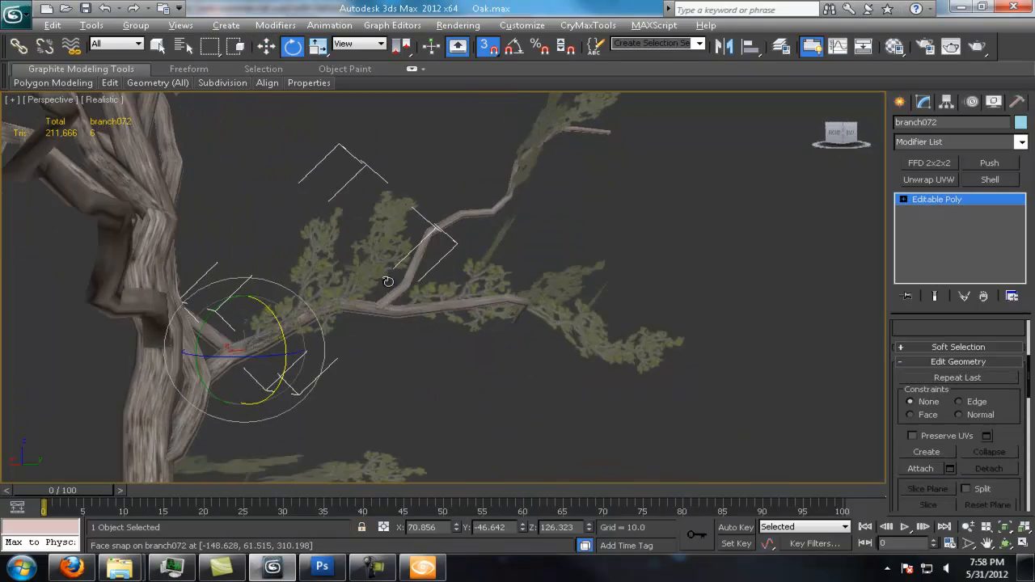
# Copy the cluster to the limb on the opposite side of the trunk and rotate it to suit.
pyautogui.keyDown('alt'); pyautogui.moveTo(380, 283); pyautogui.dragTo(428, 311, button='middle'); pyautogui.keyUp('alt')
pyautogui.press('w')
pyautogui.moveTo(428, 311); pyautogui.dragTo(481, 312, button='middle')
pyautogui.keyDown('shift'); pyautogui.moveTo(165, 239); pyautogui.dragTo(166, 241); pyautogui.keyUp('shift')
pyautogui.click(518, 344)
pyautogui.moveTo(399, 215); pyautogui.dragTo(541, 260, button='middle')
pyautogui.press('e')
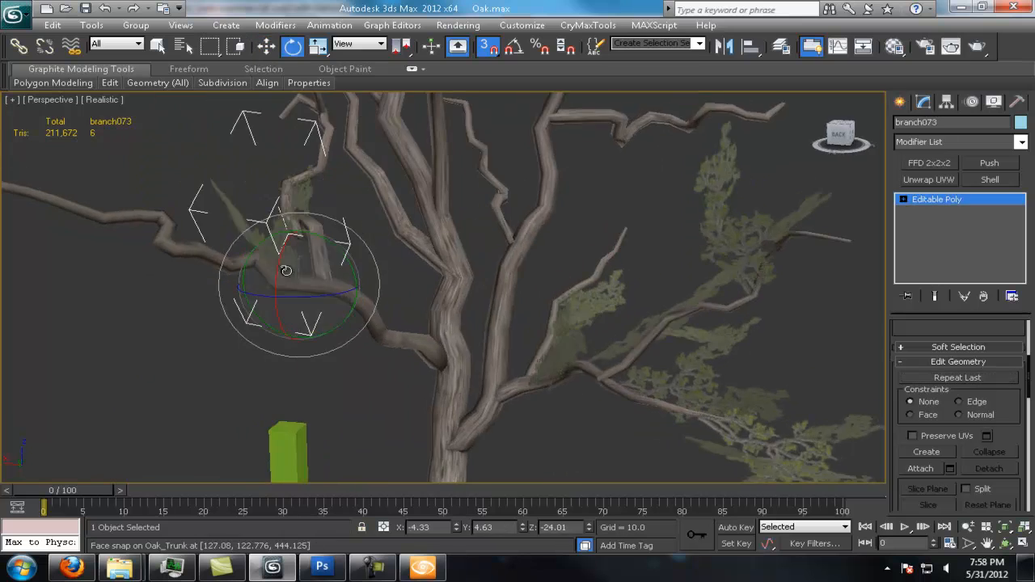
pyautogui.moveTo(284, 270); pyautogui.dragTo(323, 292)
# Copy the cluster further out along that opposite limb and rotate it toward the tip.
pyautogui.moveTo(324, 293); pyautogui.dragTo(414, 331, button='middle')
pyautogui.press('w')
pyautogui.keyDown('shift'); pyautogui.moveTo(397, 322); pyautogui.dragTo(212, 254); pyautogui.keyUp('shift')
pyautogui.click(518, 344)
pyautogui.moveTo(242, 260); pyautogui.dragTo(392, 300, button='middle')
pyautogui.press('e')
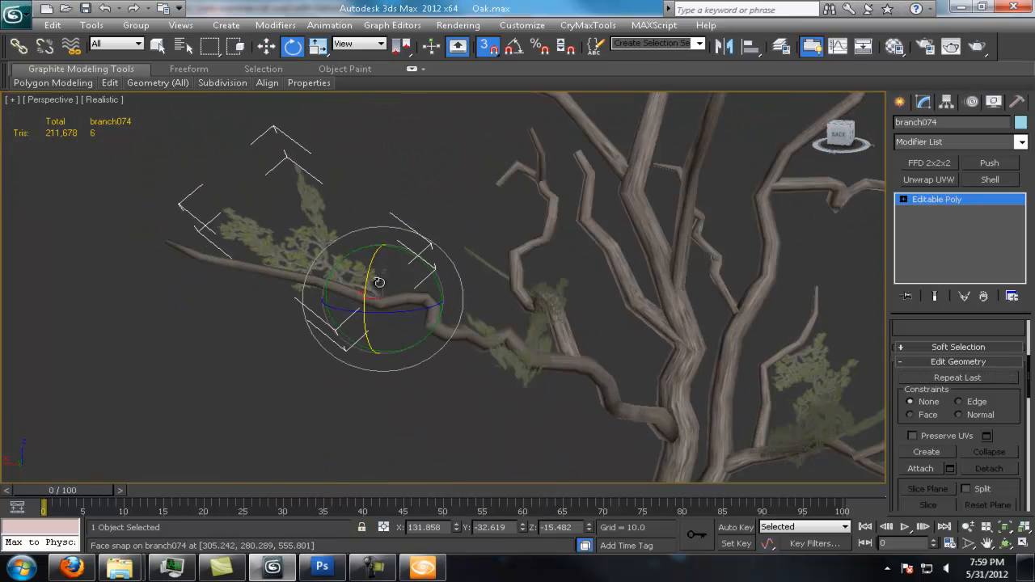
# Place cluster copies at the upper trunk fork and on the outer fork of the lower limb.
pyautogui.moveTo(696, 214); pyautogui.dragTo(696, 215)
pyautogui.keyDown('alt'); pyautogui.moveTo(650, 349); pyautogui.dragTo(529, 346, button='middle'); pyautogui.keyUp('alt')
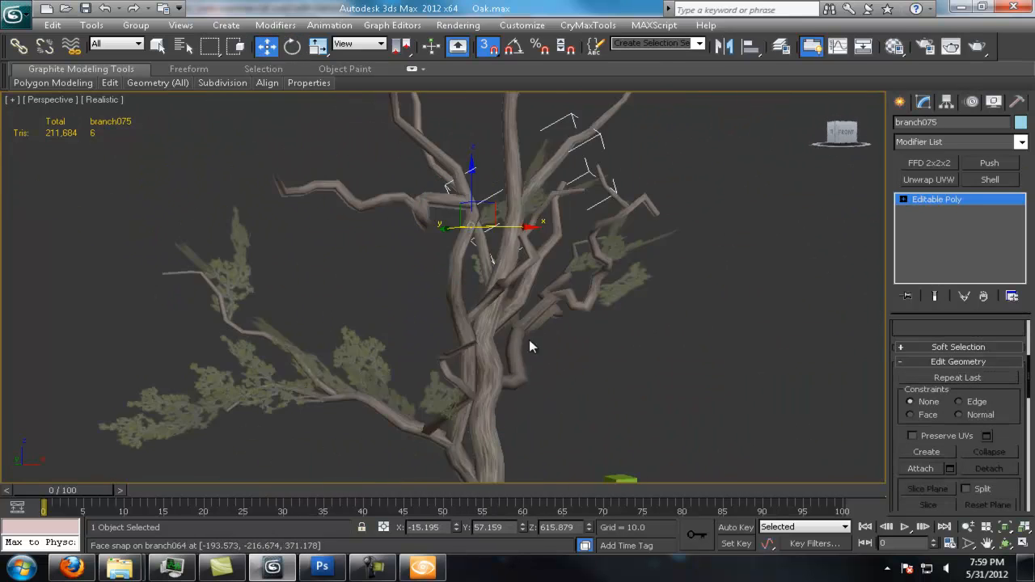
pyautogui.moveTo(473, 217); pyautogui.dragTo(395, 335)
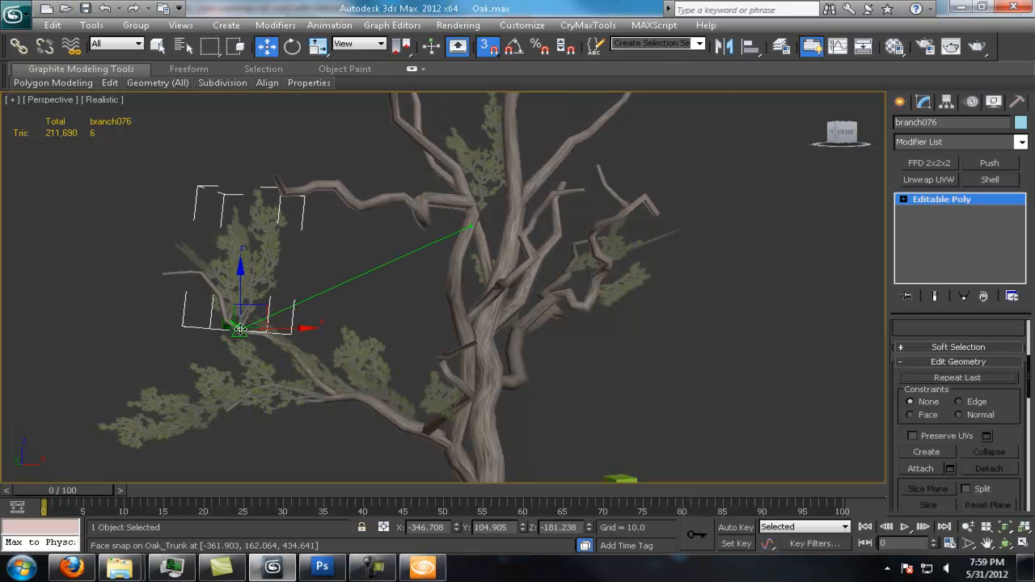
pyautogui.press('e')
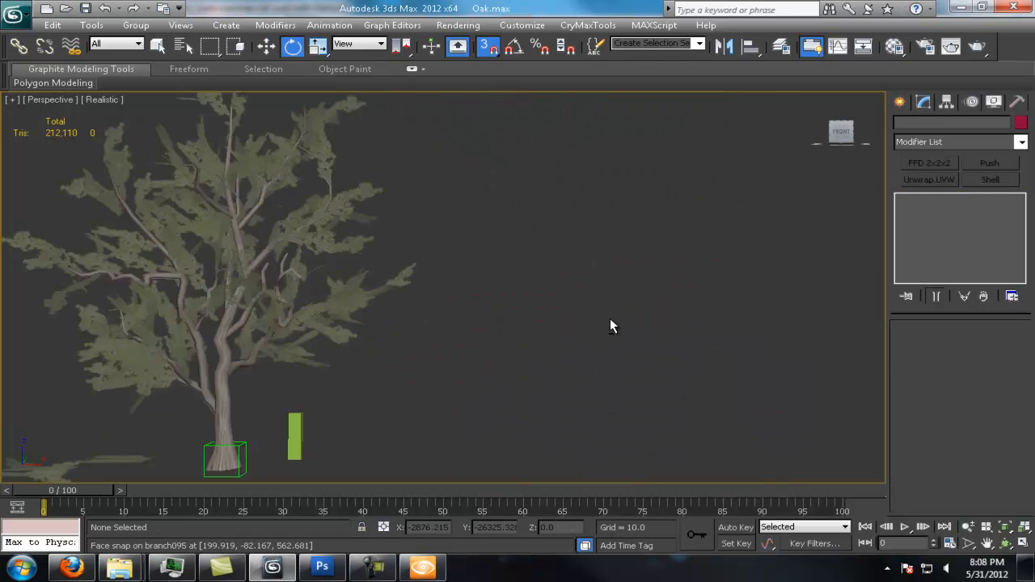
# Select all the branch planes in the canopy and link them to the helper box at the trunk's base.
pyautogui.moveTo(609, 317)
pyautogui.keyDown('alt'); pyautogui.mouseDown(button='middle')
pyautogui.moveTo(635, 300)
pyautogui.moveTo(627, 292)
pyautogui.mouseUp(button='middle'); pyautogui.keyUp('alt')
pyautogui.scroll(2, 637, 283)
pyautogui.scroll(-2, 627, 292)
pyautogui.moveTo(341, 159); pyautogui.dragTo(499, 249)
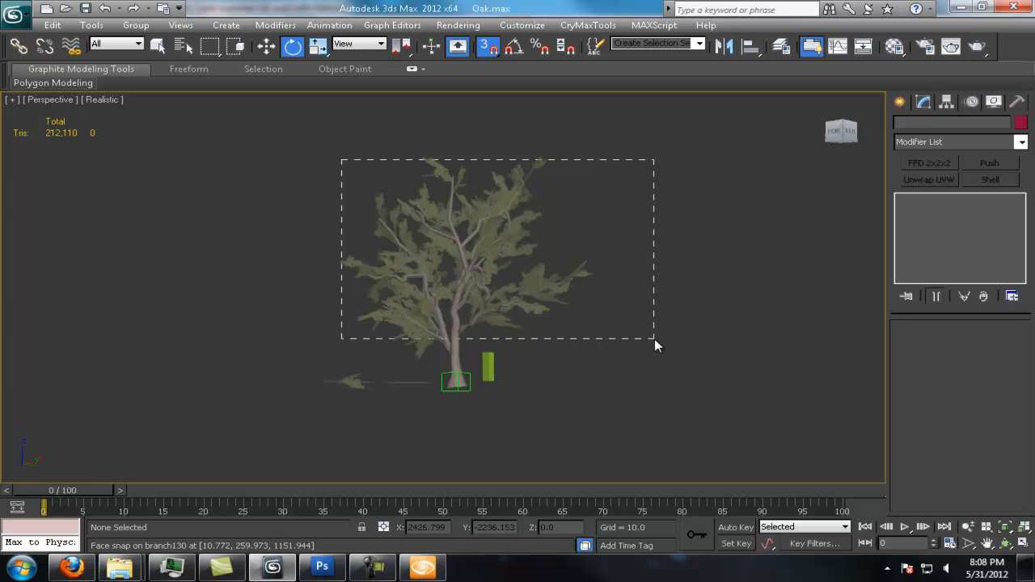
pyautogui.moveTo(654, 339); pyautogui.dragTo(654, 339)
pyautogui.scroll(5, 452, 391)
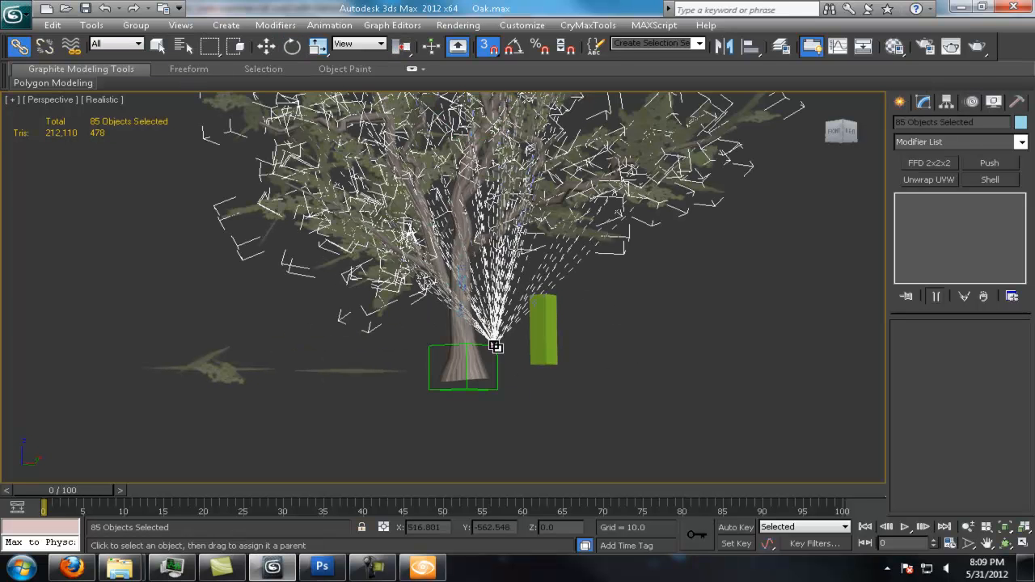
pyautogui.keyDown('alt'); pyautogui.moveTo(582, 365); pyautogui.dragTo(671, 255, button='middle'); pyautogui.keyUp('alt')
# Unhide conopy_layer_1 and export Oak_Tree_01 again as a CGF geometry file.
pyautogui.click(783, 48)
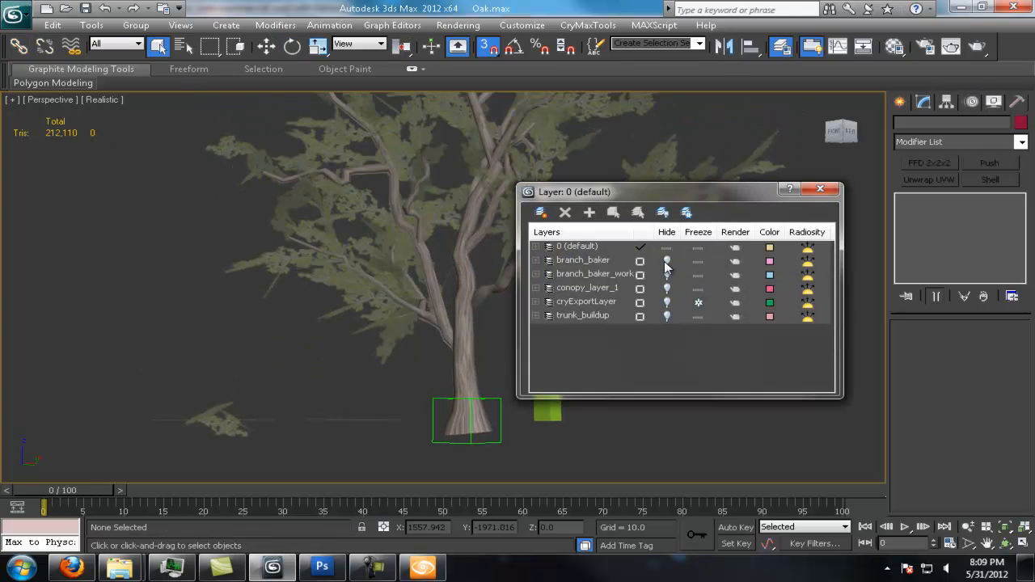
pyautogui.scroll(-5, 357, 171)
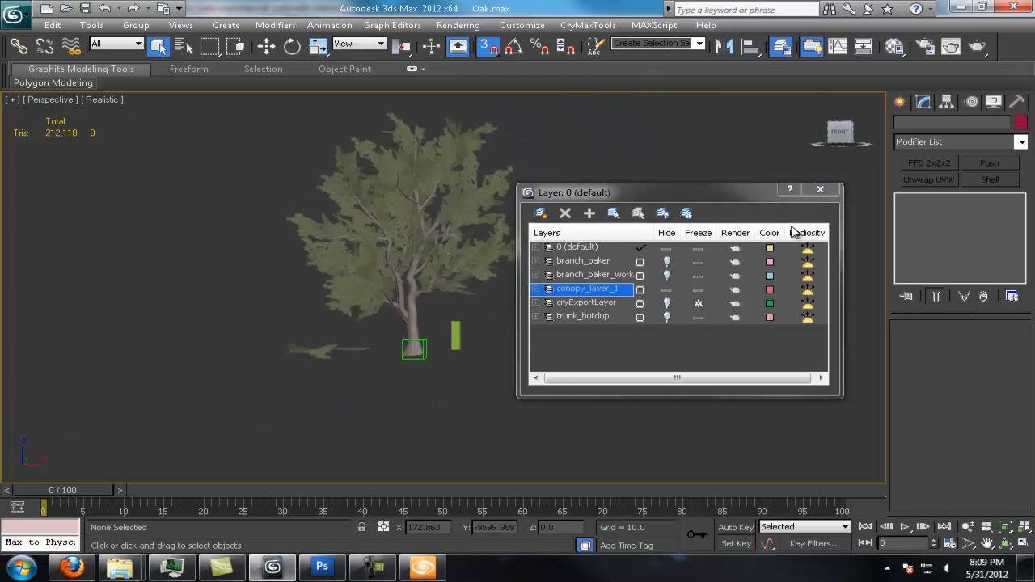
pyautogui.click(819, 189)
pyautogui.click(1017, 101)
pyautogui.click(946, 452)
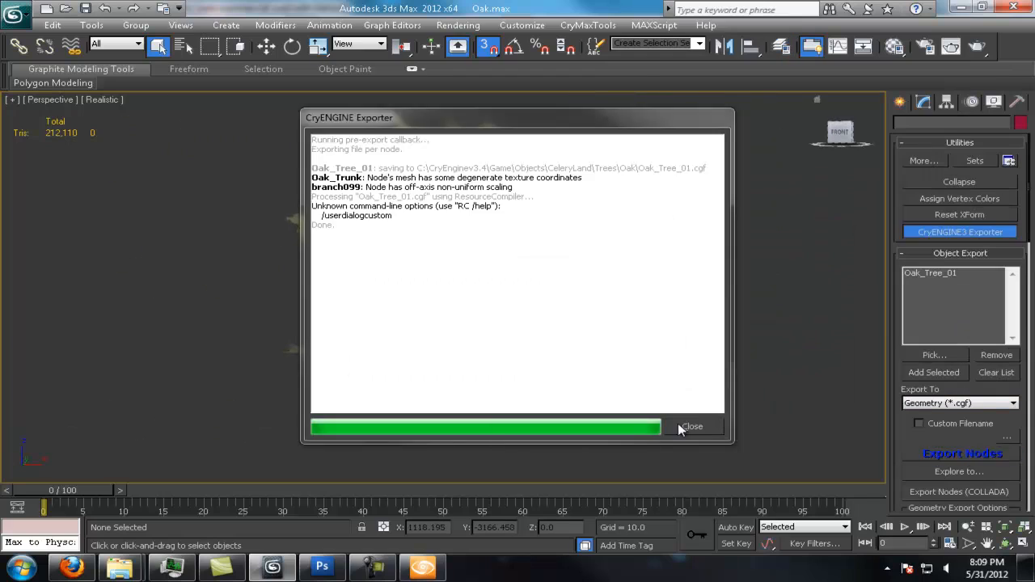
# Close the export log, switch to CryENGINE Sandbox and examine the re-exported oak's canopy up close.
pyautogui.click(679, 426)
pyautogui.click(421, 569)
pyautogui.press('w')
pyautogui.moveTo(529, 277); pyautogui.dragTo(554, 346, button='right')
pyautogui.press('w')
pyautogui.press('w')
pyautogui.press('w')
pyautogui.press('w')
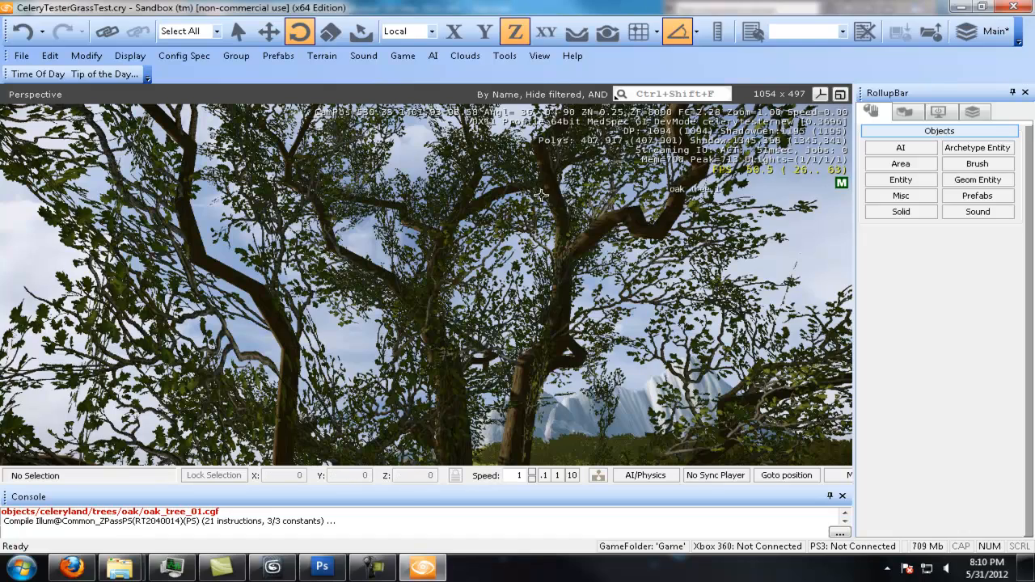
pyautogui.press('s')
pyautogui.moveTo(541, 194); pyautogui.dragTo(530, 230, button='right')
# Switch back to 3ds Max and select all the canopy's branch planes, leaving the trunk out of the selection.
pyautogui.click(273, 568)
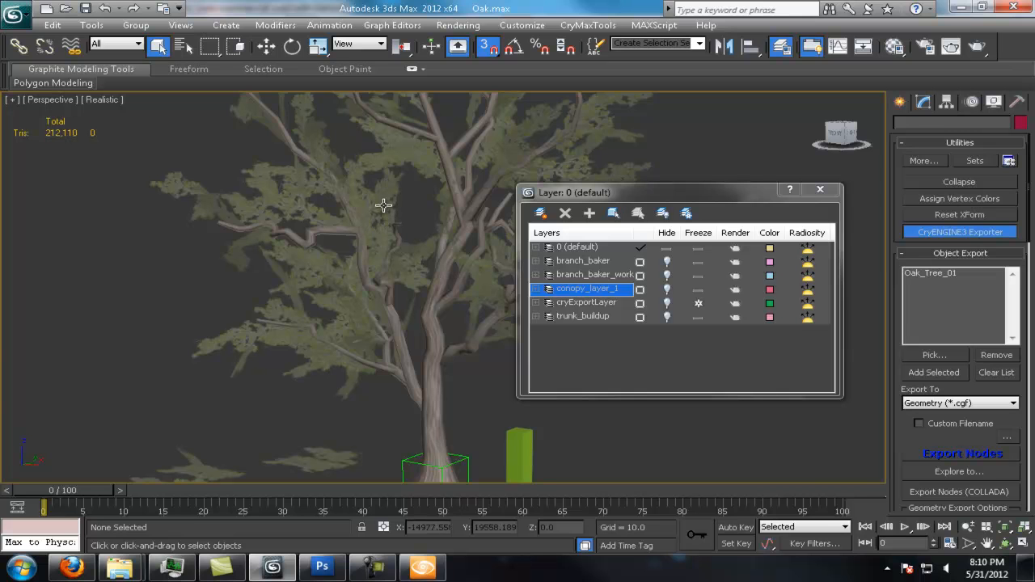
pyautogui.scroll(-4, 405, 282)
pyautogui.scroll(-2, 301, 228)
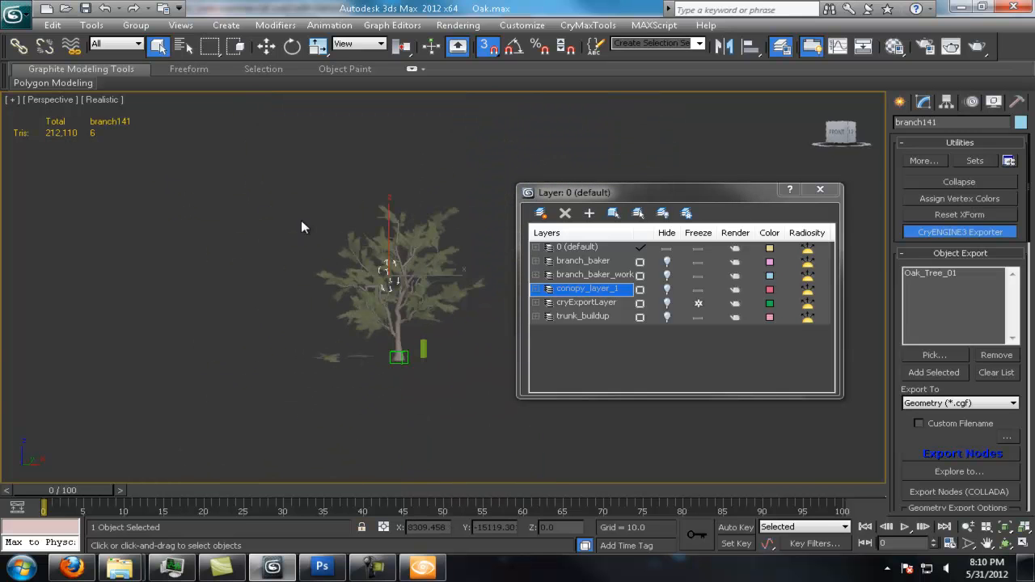
pyautogui.moveTo(505, 312); pyautogui.dragTo(511, 331)
pyautogui.scroll(3, 485, 315)
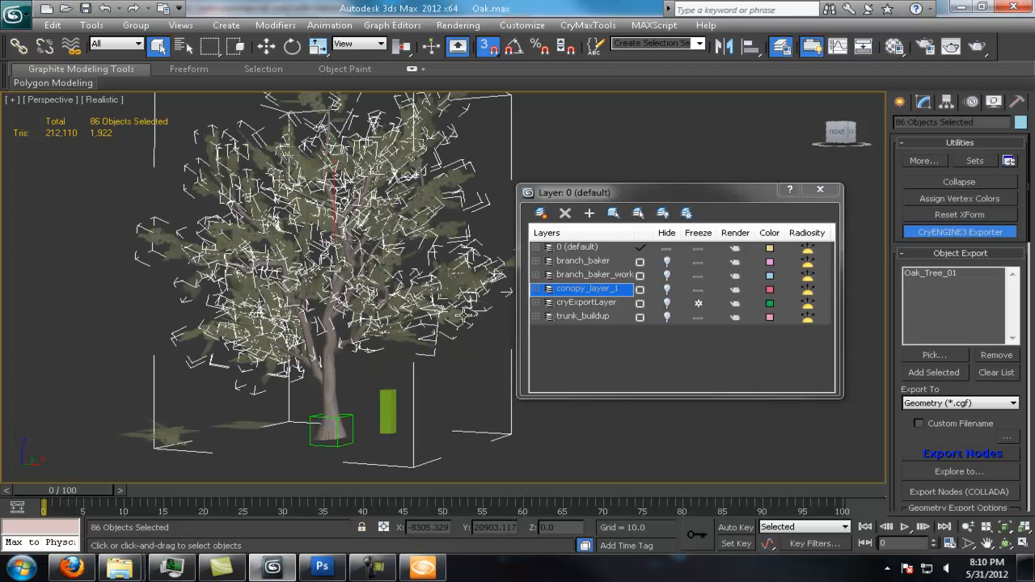
pyautogui.click(819, 191)
pyautogui.press('z')
pyautogui.click(924, 102)
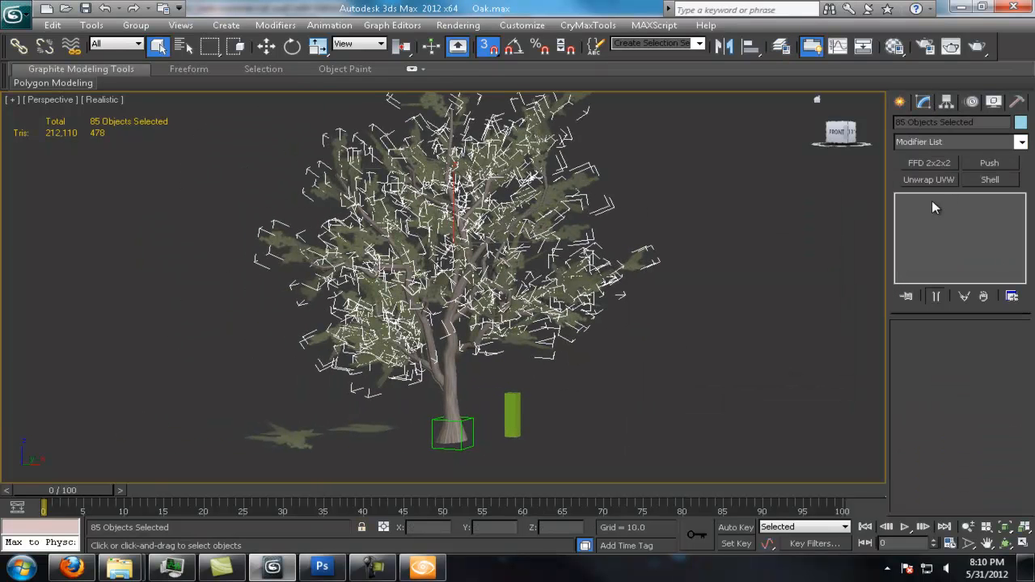
# Make a rotated copy of the selected branch planes around the canopy's centre to thicken the foliage.
pyautogui.press('e')
pyautogui.scroll(4, 558, 235)
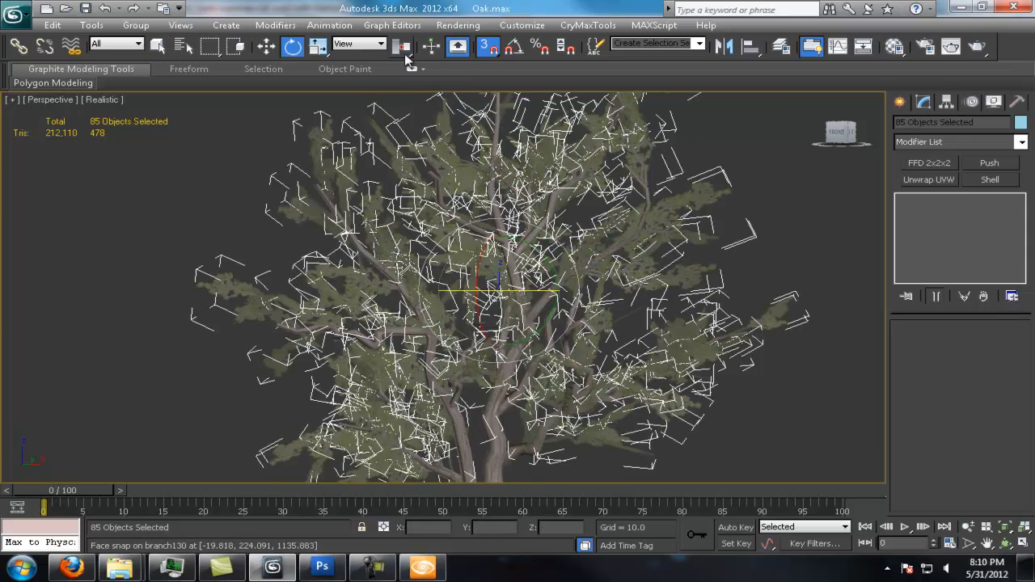
pyautogui.moveTo(516, 179); pyautogui.dragTo(659, 279)
pyautogui.moveTo(659, 278); pyautogui.dragTo(555, 395, button='middle')
pyautogui.scroll(-4, 596, 254)
pyautogui.scroll(4, 600, 266)
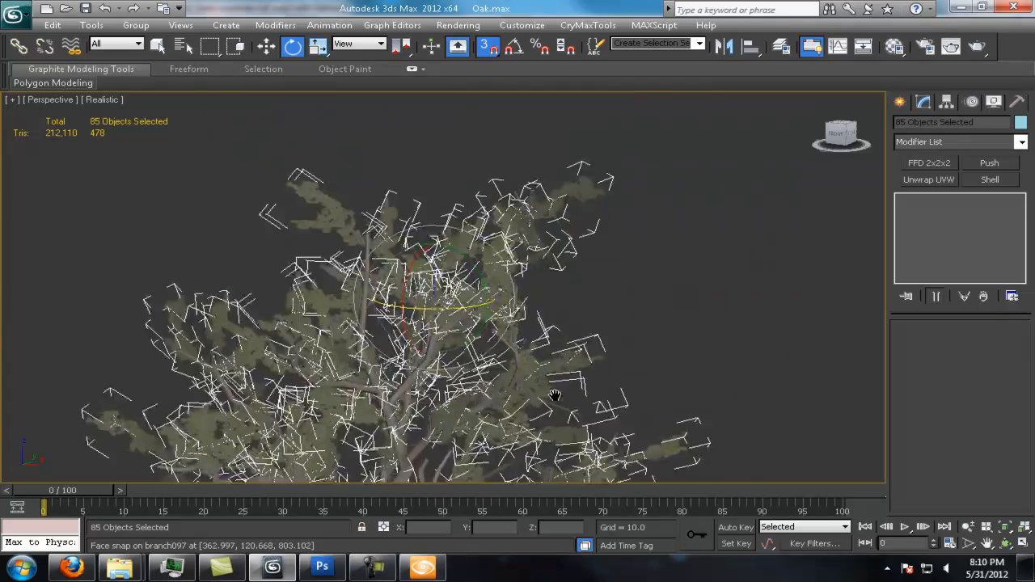
pyautogui.scroll(3, 623, 242)
pyautogui.keyDown('alt'); pyautogui.moveTo(630, 232); pyautogui.dragTo(566, 291, button='middle'); pyautogui.keyUp('alt')
pyautogui.moveTo(432, 290)
pyautogui.mouseDown()
pyautogui.moveTo(480, 217)
pyautogui.moveTo(546, 263)
pyautogui.moveTo(507, 307)
pyautogui.mouseUp()
pyautogui.click(521, 346)
# Inspect the thickened canopy from several angles and distances with nothing selected.
pyautogui.moveTo(556, 368); pyautogui.dragTo(538, 283, button='middle')
pyautogui.scroll(-3, 537, 283)
pyautogui.keyDown('alt'); pyautogui.moveTo(537, 332); pyautogui.dragTo(521, 296, button='middle'); pyautogui.keyUp('alt')
pyautogui.scroll(-5, 502, 291)
pyautogui.scroll(-2, 521, 296)
pyautogui.click(655, 244)
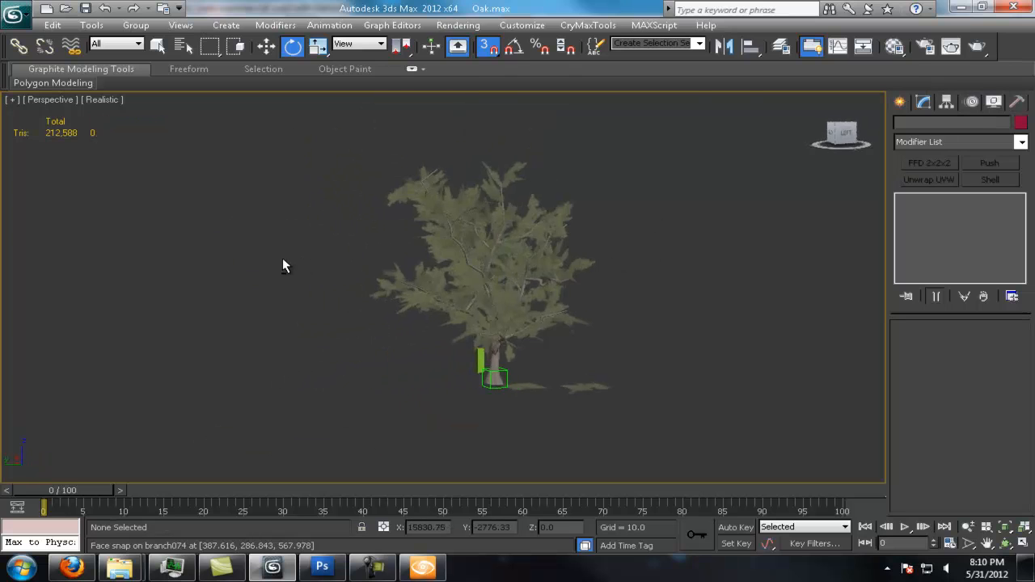
pyautogui.scroll(10, 465, 271)
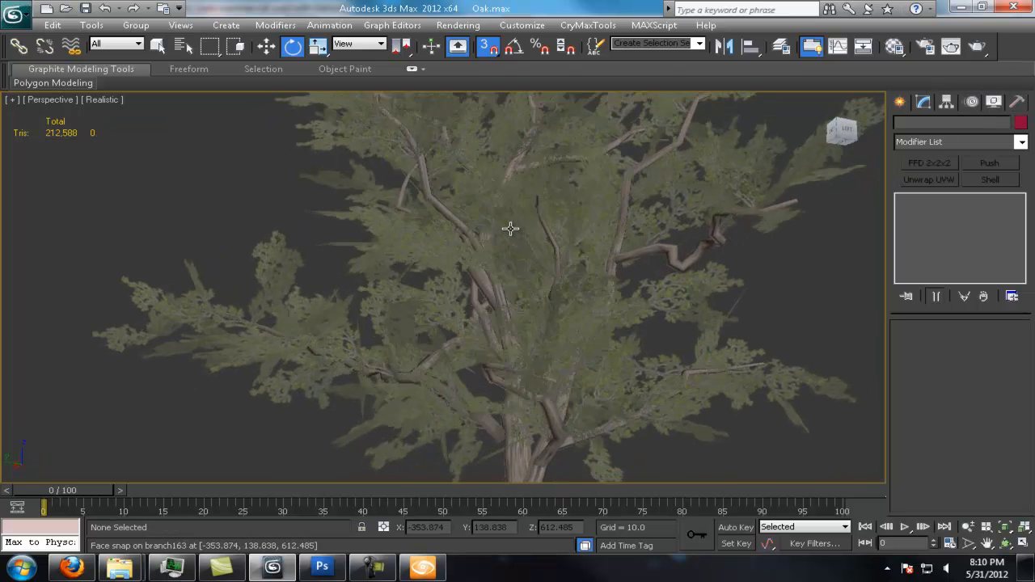
pyautogui.keyDown('alt'); pyautogui.moveTo(548, 214); pyautogui.dragTo(549, 261, button='middle'); pyautogui.keyUp('alt')
pyautogui.scroll(-4, 571, 276)
pyautogui.scroll(-1, 522, 278)
pyautogui.scroll(5, 473, 275)
pyautogui.scroll(-2, 536, 281)
# Export Oak_Tree_01 again as a CGF geometry file and close the export log.
pyautogui.click(992, 101)
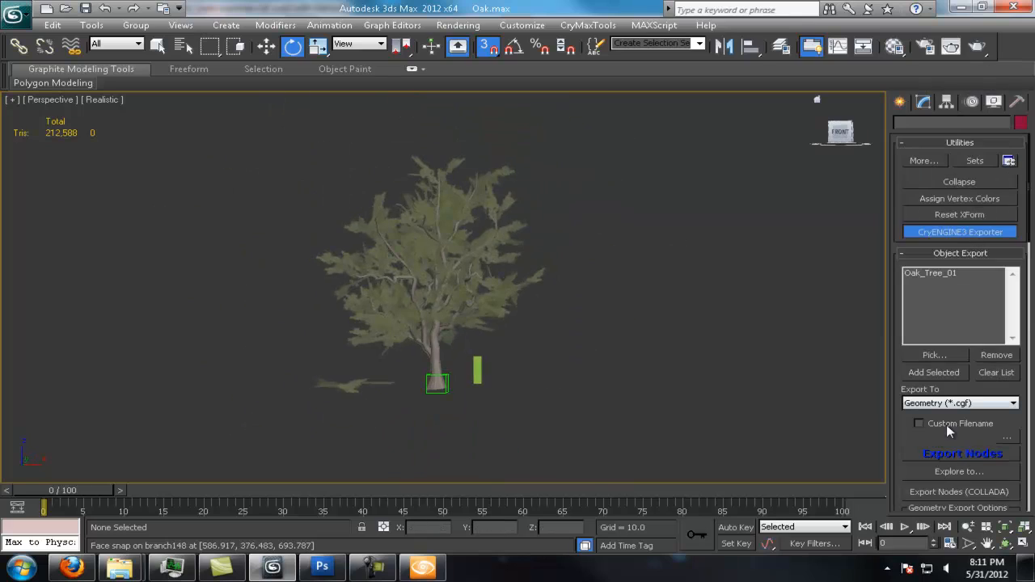
pyautogui.click(962, 453)
pyautogui.click(552, 351)
pyautogui.click(706, 425)
# Switch to CryENGINE Sandbox and examine the thickened oak in game mode from different sides.
pyautogui.click(422, 567)
pyautogui.moveTo(545, 339)
pyautogui.mouseDown(button='right')
pyautogui.moveTo(550, 316)
pyautogui.moveTo(549, 341)
pyautogui.mouseUp(button='right')
pyautogui.hotkey('ctrl', 'g')
pyautogui.press('w')
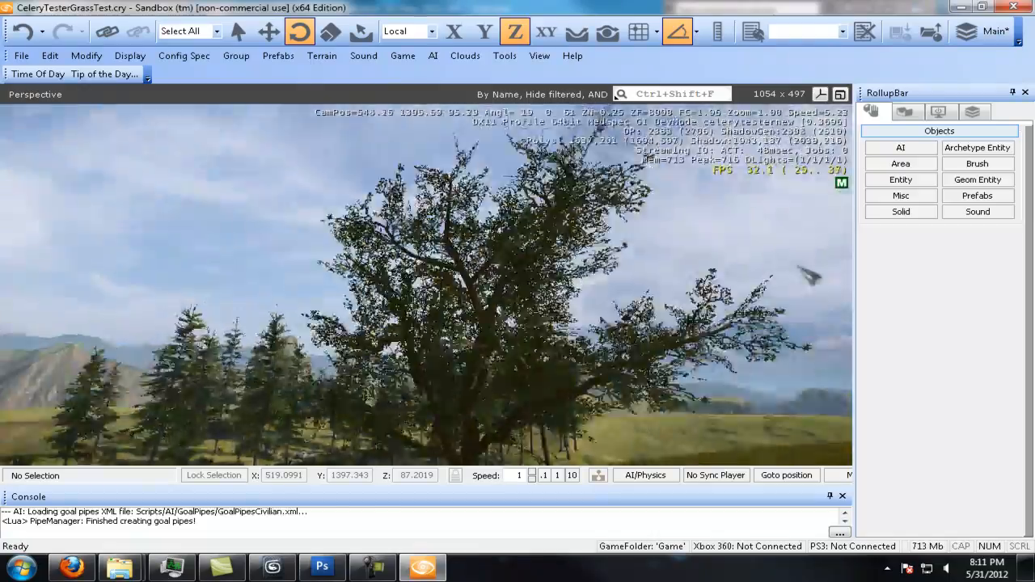
pyautogui.press('w')
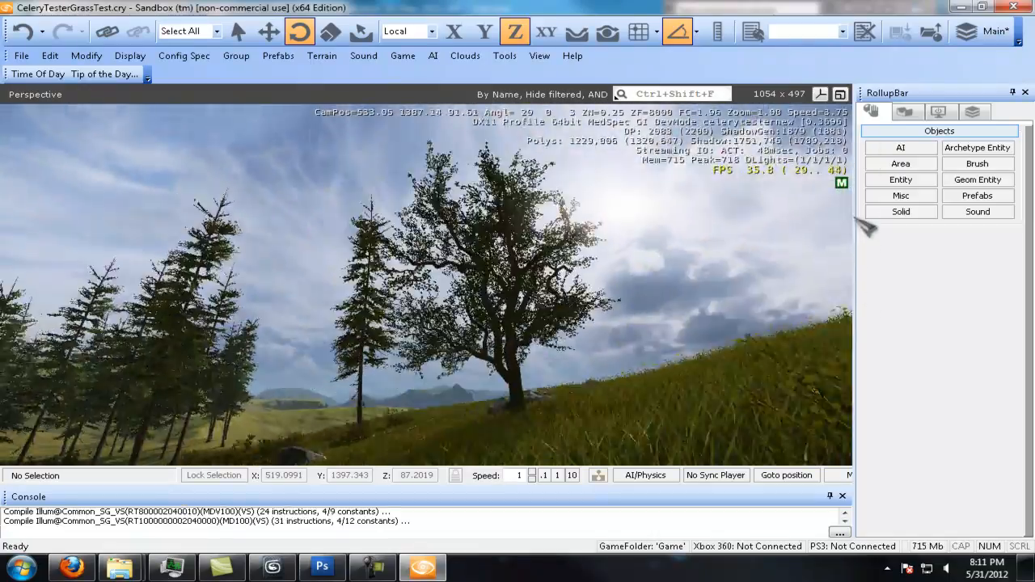
pyautogui.press('w')
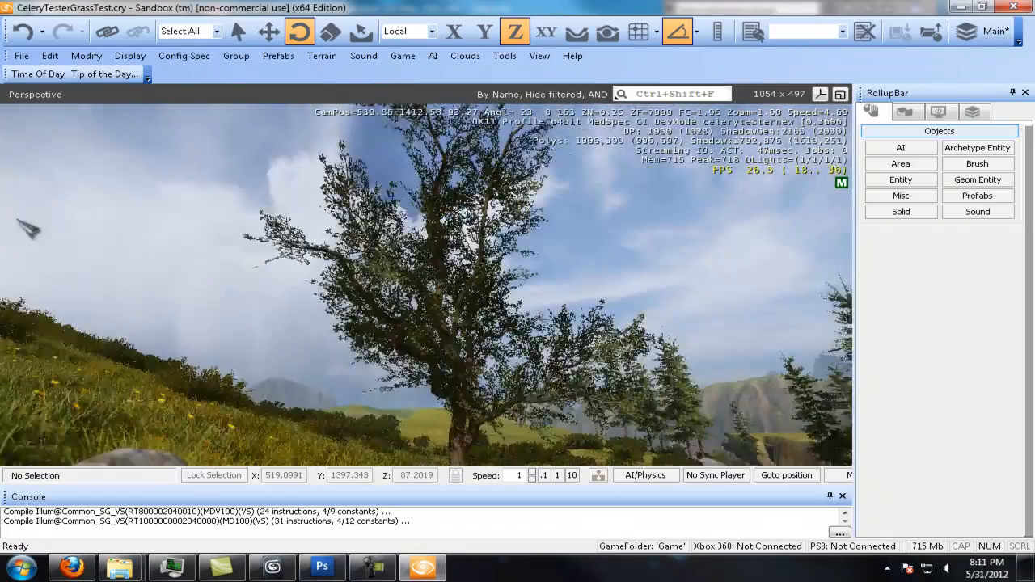
pyautogui.press('w')
pyautogui.moveTo(28, 229); pyautogui.dragTo(153, 204, button='right')
pyautogui.press('Escape')
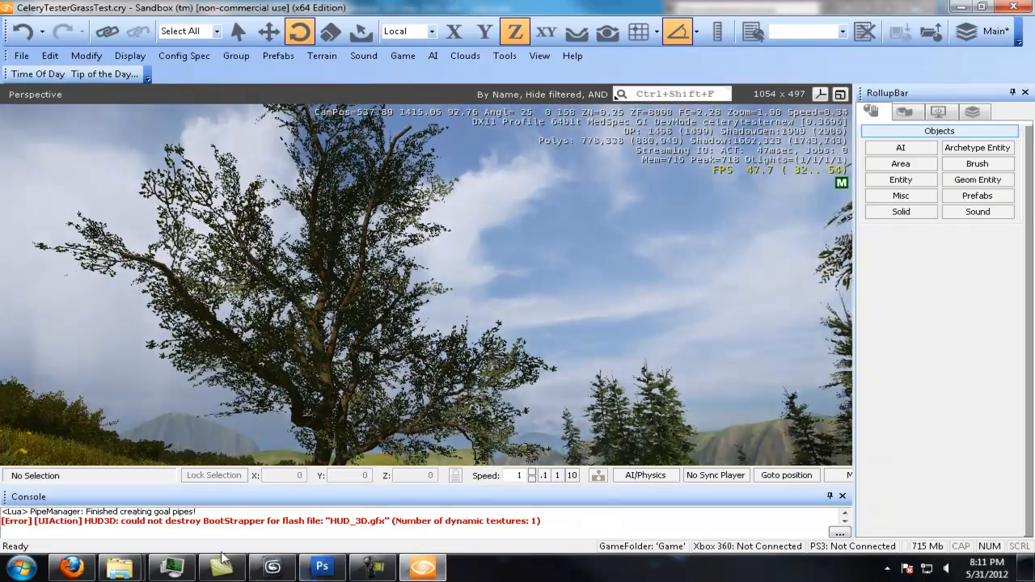
# Return to 3ds Max, restore the selection of rotated branch copies, and put them on a new hidden layer named turned_branches.
pyautogui.click(273, 568)
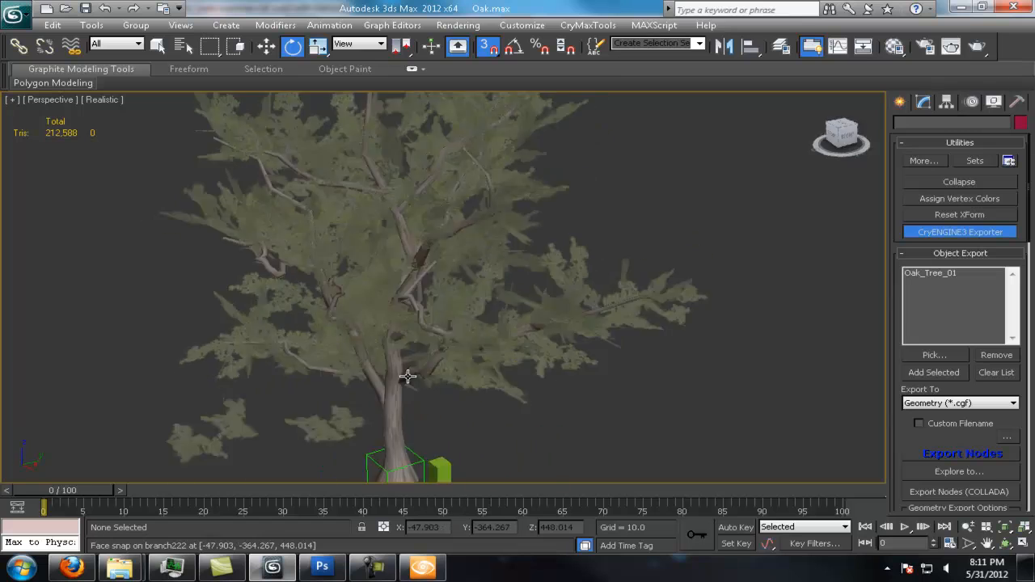
pyautogui.keyDown('alt'); pyautogui.moveTo(515, 445); pyautogui.dragTo(473, 329, button='middle'); pyautogui.keyUp('alt')
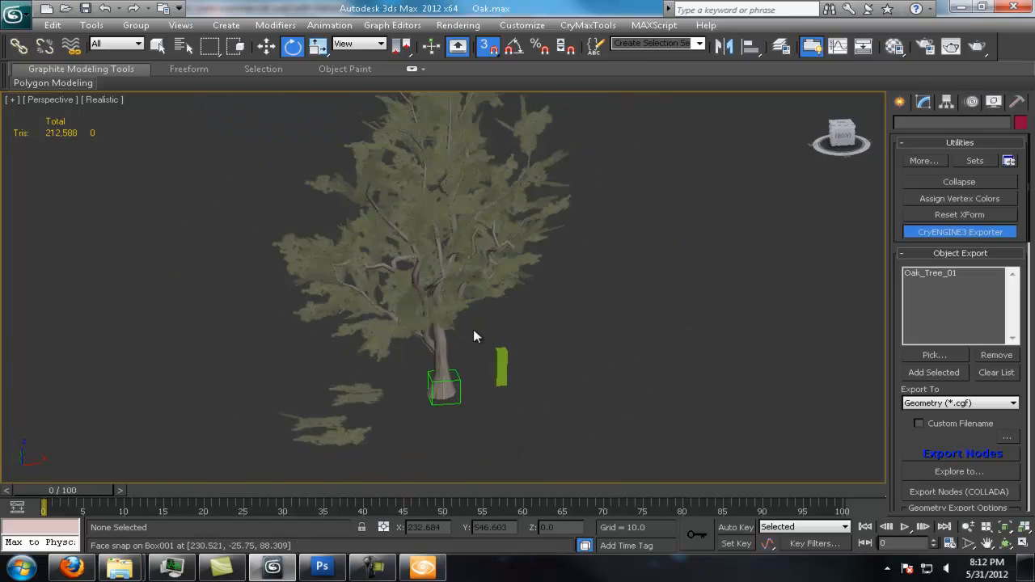
pyautogui.scroll(-3, 561, 230)
pyautogui.scroll(4, 580, 317)
pyautogui.moveTo(494, 367); pyautogui.dragTo(446, 303)
pyautogui.moveTo(483, 270); pyautogui.dragTo(502, 336, button='middle')
pyautogui.hotkey('ctrl', 'z')
pyautogui.hotkey('ctrl', 'z')
pyautogui.press('w')
pyautogui.moveTo(520, 219); pyautogui.dragTo(522, 245, button='middle')
pyautogui.click(780, 46)
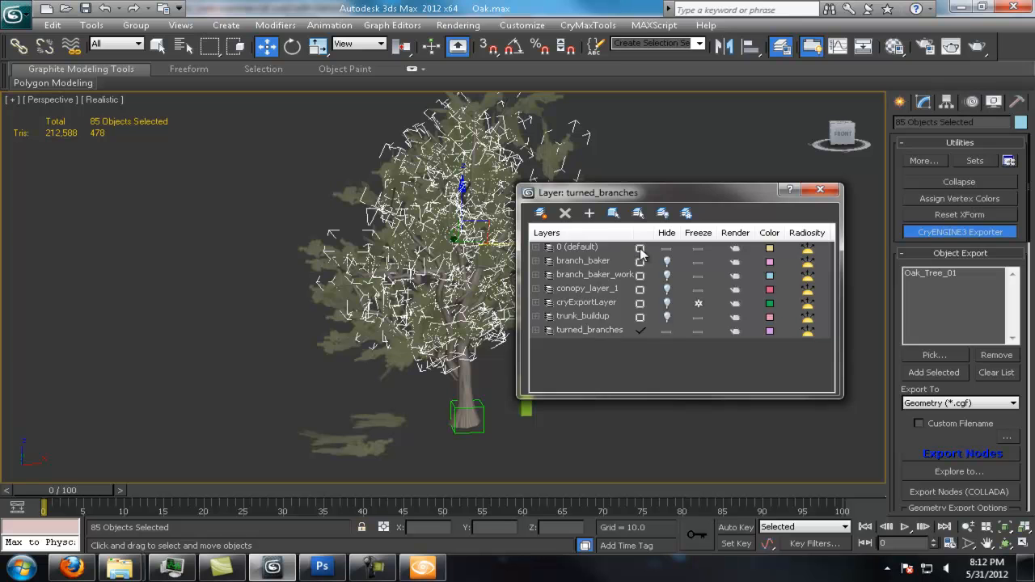
pyautogui.click(666, 330)
# Select the remaining canopy branch planes without the trunk and put them on a new layer named long_branches.
pyautogui.scroll(-4, 386, 275)
pyautogui.moveTo(303, 185); pyautogui.dragTo(461, 328)
pyautogui.scroll(4, 453, 345)
pyautogui.keyDown('alt'); pyautogui.click(437, 312); pyautogui.keyUp('alt')
pyautogui.moveTo(437, 312); pyautogui.dragTo(436, 321, button='middle')
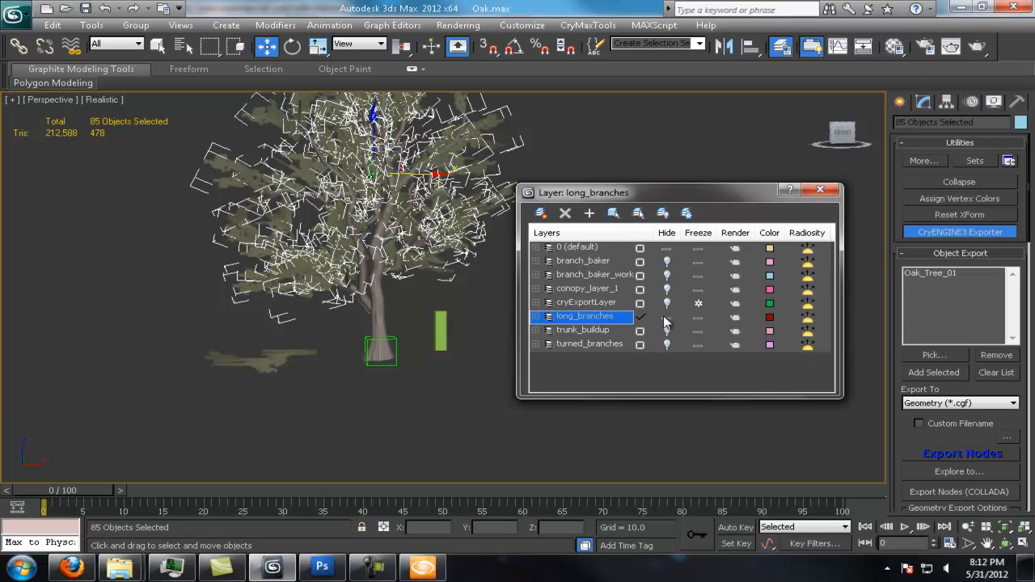
pyautogui.click(665, 317)
pyautogui.click(664, 317)
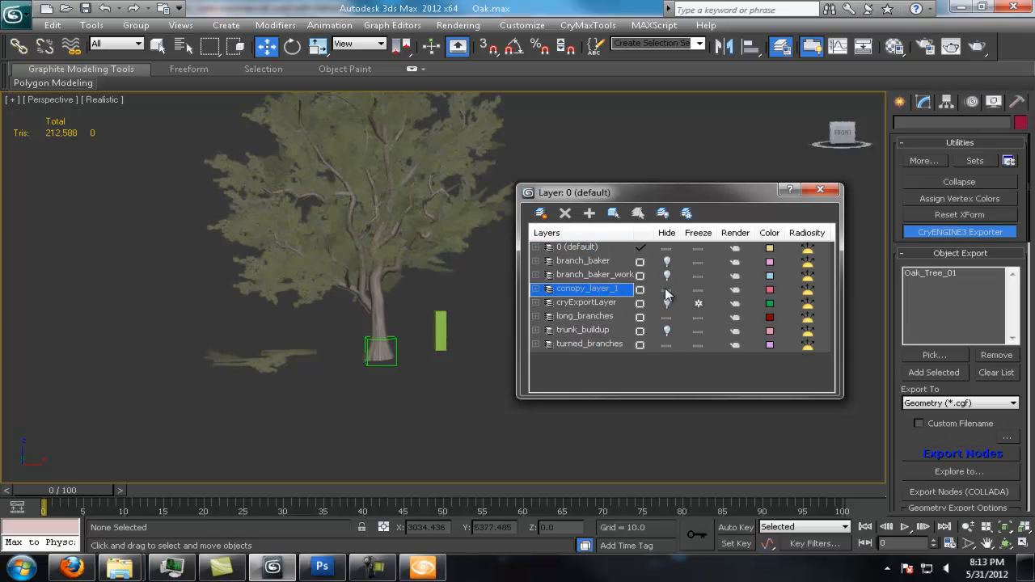
# Hide the conopy_layer_1, long_branches and turned_branches layers and close the layer manager.
pyautogui.keyDown('alt'); pyautogui.moveTo(356, 359); pyautogui.dragTo(353, 340, button='middle'); pyautogui.keyUp('alt')
pyautogui.scroll(-3, 353, 340)
pyautogui.scroll(3, 388, 337)
pyautogui.click(667, 290)
pyautogui.click(667, 317)
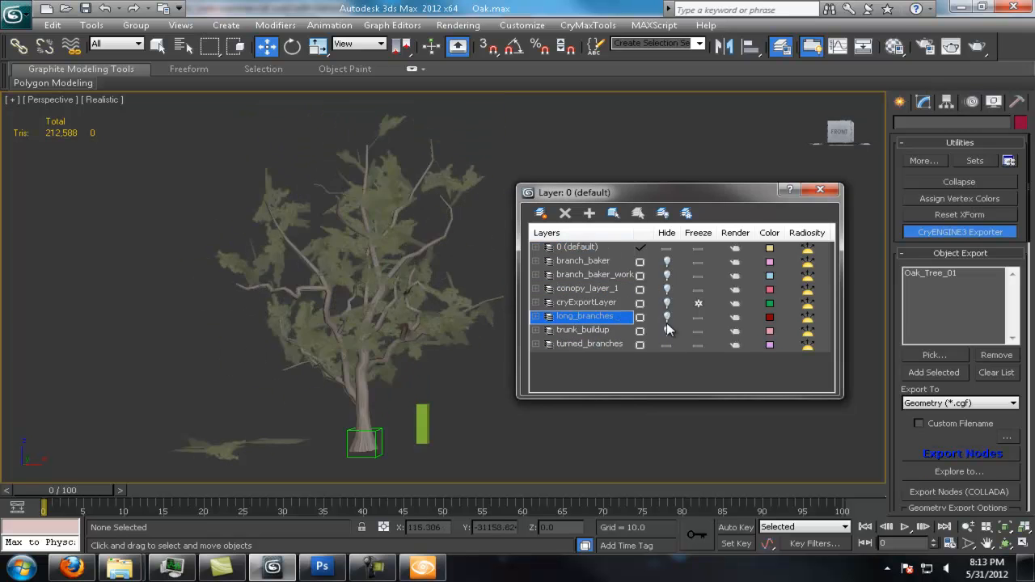
pyautogui.click(667, 345)
pyautogui.click(827, 192)
# Copy the single branch plane beside the trunk onto the tree's lower limb with snapping on, and scale it down to about 80%.
pyautogui.keyDown('alt'); pyautogui.moveTo(558, 283); pyautogui.dragTo(479, 354, button='middle'); pyautogui.keyUp('alt')
pyautogui.scroll(3, 492, 319)
pyautogui.click(344, 382)
pyautogui.scroll(-2, 390, 386)
pyautogui.scroll(2, 389, 387)
pyautogui.click(925, 101)
pyautogui.scroll(3, 598, 259)
pyautogui.keyDown('alt'); pyautogui.moveTo(582, 261); pyautogui.dragTo(524, 284, button='middle'); pyautogui.keyUp('alt')
pyautogui.scroll(-3, 523, 284)
pyautogui.click(487, 49)
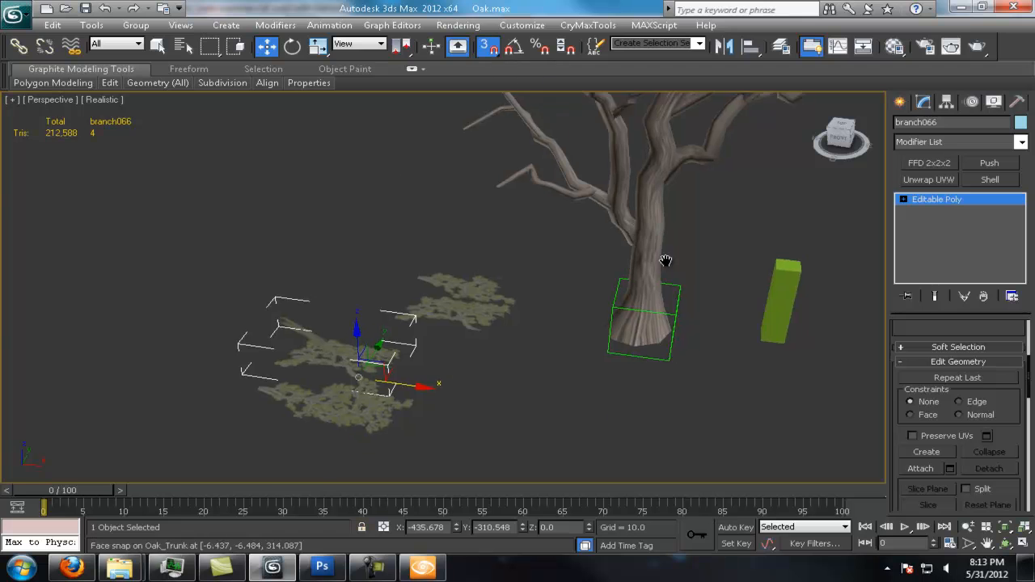
pyautogui.moveTo(665, 261); pyautogui.dragTo(591, 322, button='middle')
pyautogui.keyDown('shift'); pyautogui.moveTo(294, 434); pyautogui.dragTo(483, 257); pyautogui.keyUp('shift')
pyautogui.click(526, 344)
pyautogui.keyDown('alt'); pyautogui.moveTo(561, 328); pyautogui.dragTo(587, 299, button='middle'); pyautogui.keyUp('alt')
pyautogui.scroll(3, 587, 299)
pyautogui.press('r')
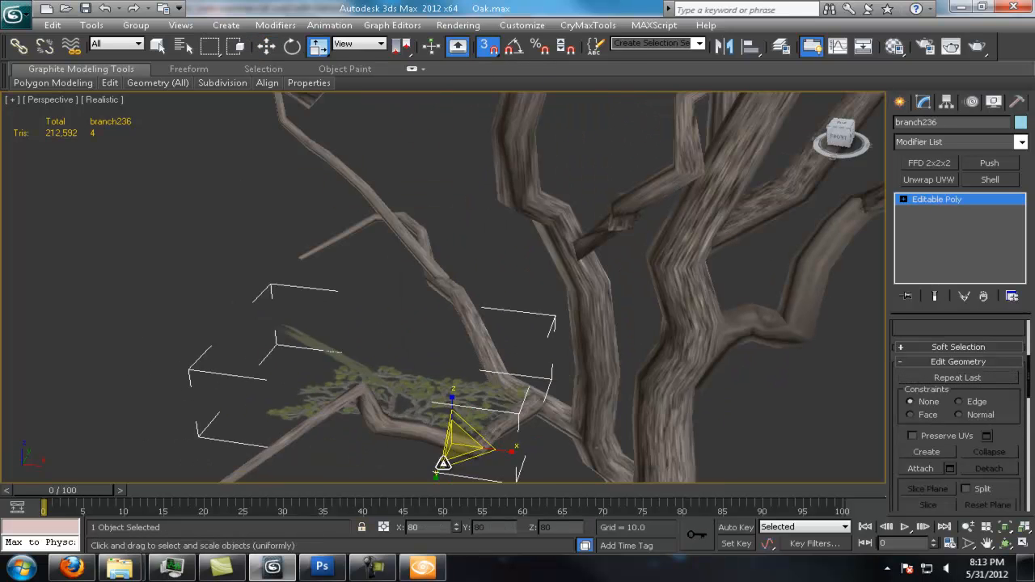
# Place copies of the small branch plane further out on the lower limb and on the limb above it.
pyautogui.scroll(-2, 453, 445)
pyautogui.keyDown('shift'); pyautogui.moveTo(343, 368); pyautogui.dragTo(345, 371); pyautogui.keyUp('shift')
pyautogui.press('Return')
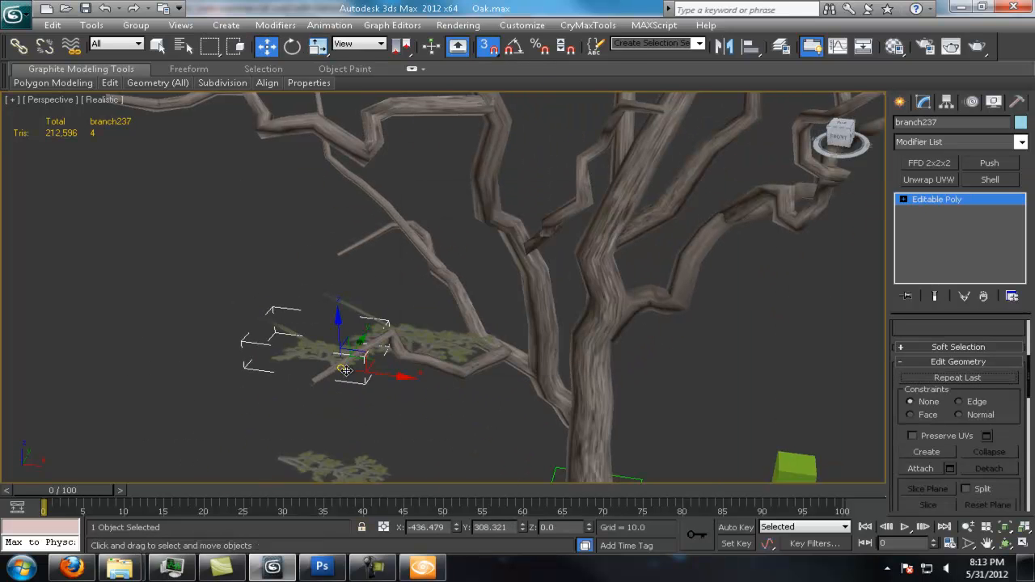
pyautogui.press('w')
pyautogui.scroll(-3, 424, 378)
pyautogui.keyDown('shift'); pyautogui.moveTo(411, 180); pyautogui.dragTo(412, 179); pyautogui.keyUp('shift')
pyautogui.click(510, 321)
# Place small branch copies on the opposite side's limbs, adjusting their rotation and size.
pyautogui.press('e')
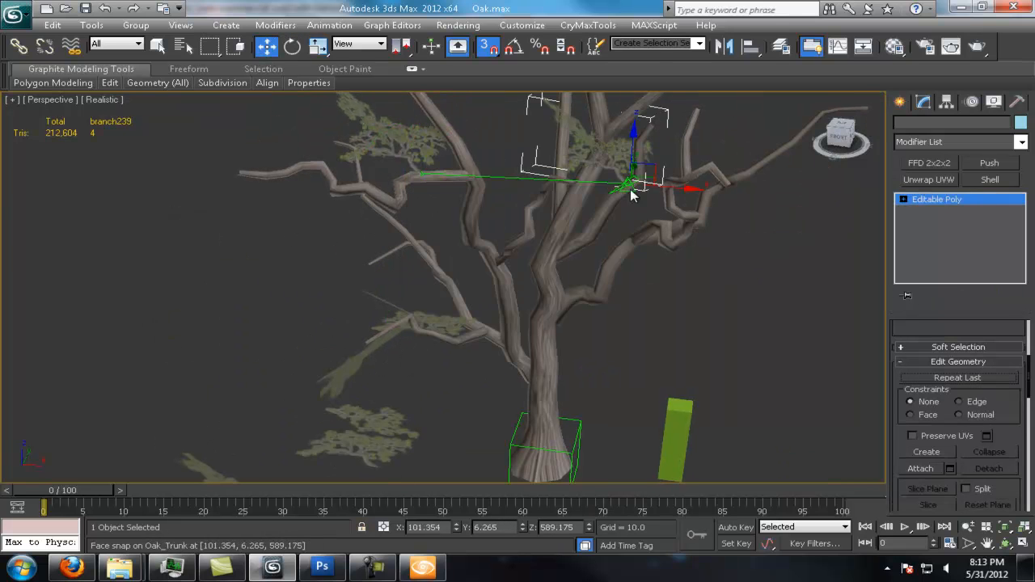
pyautogui.click(518, 344)
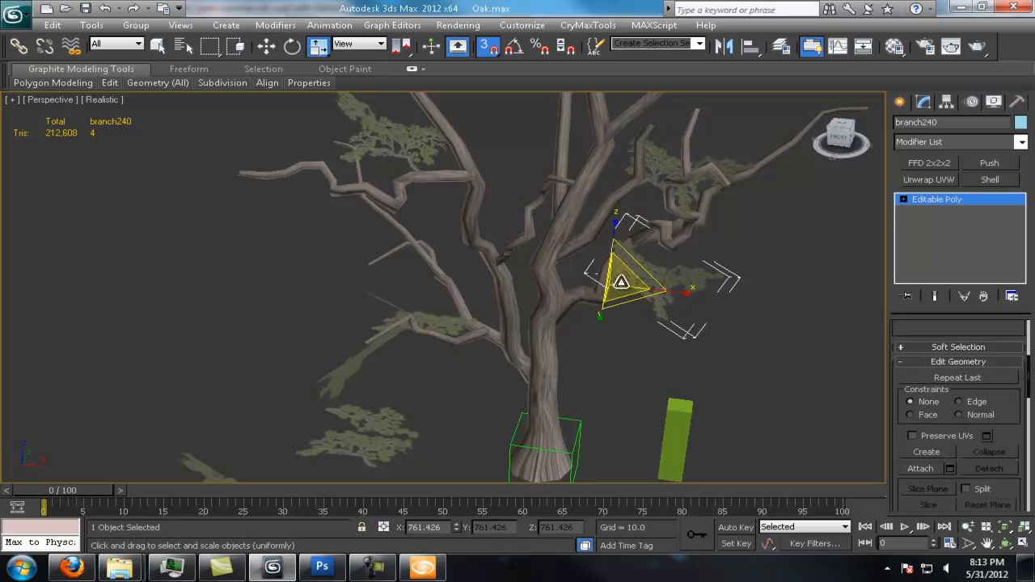
pyautogui.scroll(3, 518, 324)
pyautogui.keyDown('shift'); pyautogui.moveTo(491, 346); pyautogui.dragTo(641, 218); pyautogui.keyUp('shift')
pyautogui.click(518, 345)
pyautogui.press('e')
# Rotate the latest copy and snap another small branch onto the next limb up, turning it about 51 degrees.
pyautogui.scroll(-3, 522, 342)
pyautogui.moveTo(533, 243)
pyautogui.mouseDown()
pyautogui.moveTo(531, 212)
pyautogui.moveTo(558, 224)
pyautogui.moveTo(544, 301)
pyautogui.moveTo(466, 268)
pyautogui.moveTo(528, 282)
pyautogui.mouseUp()
pyautogui.press('w')
pyautogui.press('Return')
pyautogui.press('e')
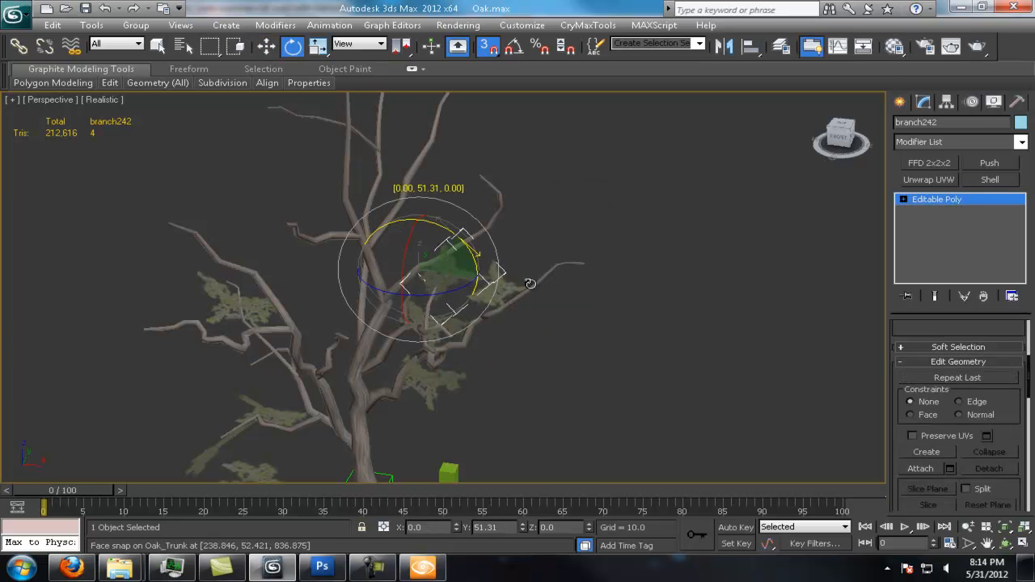
# Copy the small branch further out along that upper limb and rotate it upward.
pyautogui.press('w')
pyautogui.moveTo(467, 275)
pyautogui.keyDown('shift'); pyautogui.mouseDown()
pyautogui.moveTo(530, 240)
pyautogui.moveTo(517, 259)
pyautogui.mouseUp(); pyautogui.keyUp('shift')
pyautogui.click(528, 349)
pyautogui.press('e')
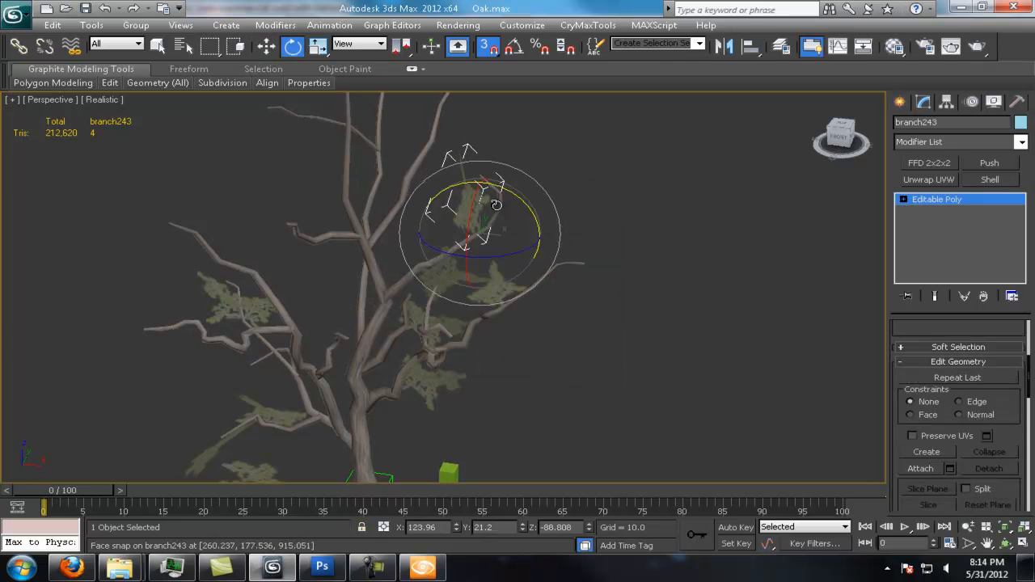
# Copy the small branch up the tree and across to an upper limb on the other side, rotating it to fit.
pyautogui.press('w')
pyautogui.moveTo(490, 214)
pyautogui.keyDown('shift'); pyautogui.mouseDown()
pyautogui.moveTo(505, 185)
pyautogui.moveTo(565, 173)
pyautogui.mouseUp(); pyautogui.keyUp('shift')
pyautogui.click(517, 339)
pyautogui.press('e')
pyautogui.press('w')
pyautogui.keyDown('shift'); pyautogui.moveTo(509, 196); pyautogui.dragTo(295, 237); pyautogui.keyUp('shift')
pyautogui.click(517, 344)
pyautogui.keyDown('alt'); pyautogui.moveTo(457, 304); pyautogui.dragTo(388, 311, button='middle'); pyautogui.keyUp('alt')
pyautogui.press('e')
pyautogui.moveTo(207, 207); pyautogui.dragTo(185, 235)
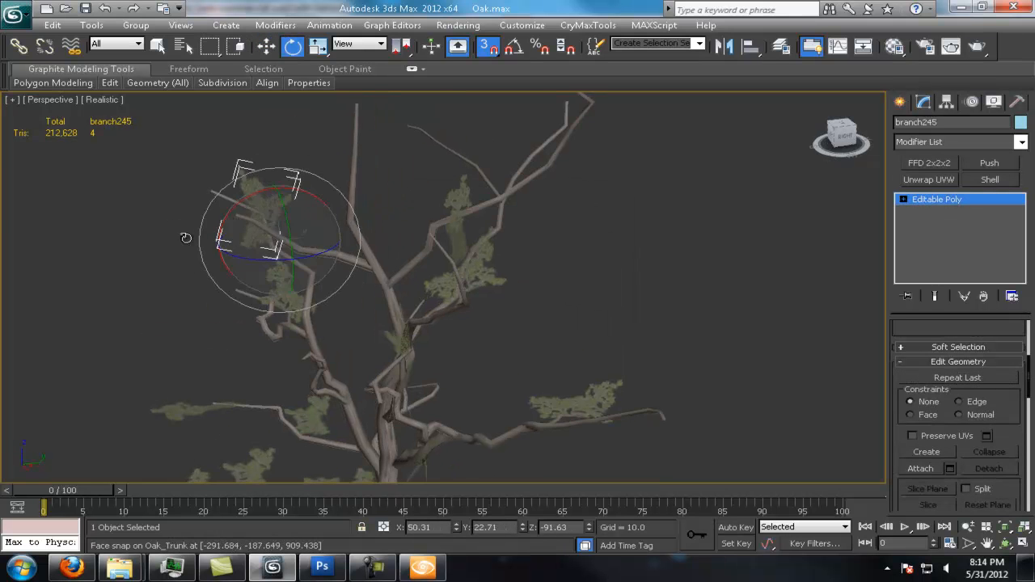
# Add another small branch copy along that upper limb and adjust its placement, size and rotation.
pyautogui.keyDown('alt'); pyautogui.moveTo(185, 236); pyautogui.dragTo(243, 210, button='middle'); pyautogui.keyUp('alt')
pyautogui.scroll(3, 243, 235)
pyautogui.press('w')
pyautogui.keyDown('shift'); pyautogui.moveTo(234, 250); pyautogui.dragTo(289, 274); pyautogui.keyUp('shift')
pyautogui.click(523, 354)
pyautogui.keyDown('alt'); pyautogui.moveTo(379, 323); pyautogui.dragTo(578, 311, button='middle'); pyautogui.keyUp('alt')
pyautogui.scroll(3, 380, 243)
pyautogui.moveTo(376, 243); pyautogui.dragTo(333, 270)
pyautogui.keyDown('alt'); pyautogui.moveTo(333, 270); pyautogui.dragTo(356, 263, button='middle'); pyautogui.keyUp('alt')
pyautogui.press('e')
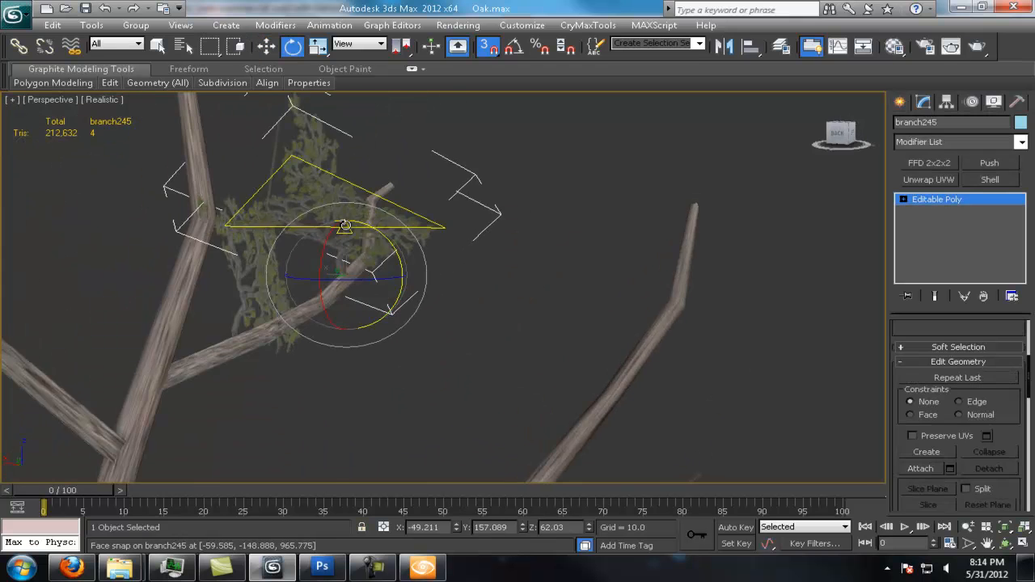
pyautogui.moveTo(342, 226); pyautogui.dragTo(428, 279)
pyautogui.scroll(-3, 456, 300)
pyautogui.keyDown('alt'); pyautogui.moveTo(456, 300); pyautogui.dragTo(348, 234, button='middle'); pyautogui.keyUp('alt')
# Select the neighbouring small branch on the upper limb and rotate it to follow the wood.
pyautogui.press('q')
pyautogui.click(315, 251)
pyautogui.press('e')
pyautogui.moveTo(336, 279); pyautogui.dragTo(428, 392)
pyautogui.keyDown('alt'); pyautogui.moveTo(428, 392); pyautogui.dragTo(393, 383, button='middle'); pyautogui.keyUp('alt')
pyautogui.scroll(-3, 393, 383)
pyautogui.moveTo(393, 383); pyautogui.dragTo(372, 371)
# Copy the small branch onto a higher limb nearby and rotate it into line.
pyautogui.press('w')
pyautogui.keyDown('shift'); pyautogui.moveTo(376, 307); pyautogui.dragTo(501, 222); pyautogui.keyUp('shift')
pyautogui.click(545, 361)
pyautogui.moveTo(610, 243); pyautogui.dragTo(485, 315, button='middle')
pyautogui.scroll(3, 485, 315)
pyautogui.press('e')
pyautogui.moveTo(436, 324); pyautogui.dragTo(453, 275)
pyautogui.scroll(-3, 445, 307)
pyautogui.moveTo(428, 307); pyautogui.dragTo(441, 340, button='middle')
pyautogui.scroll(-5, 300, 302)
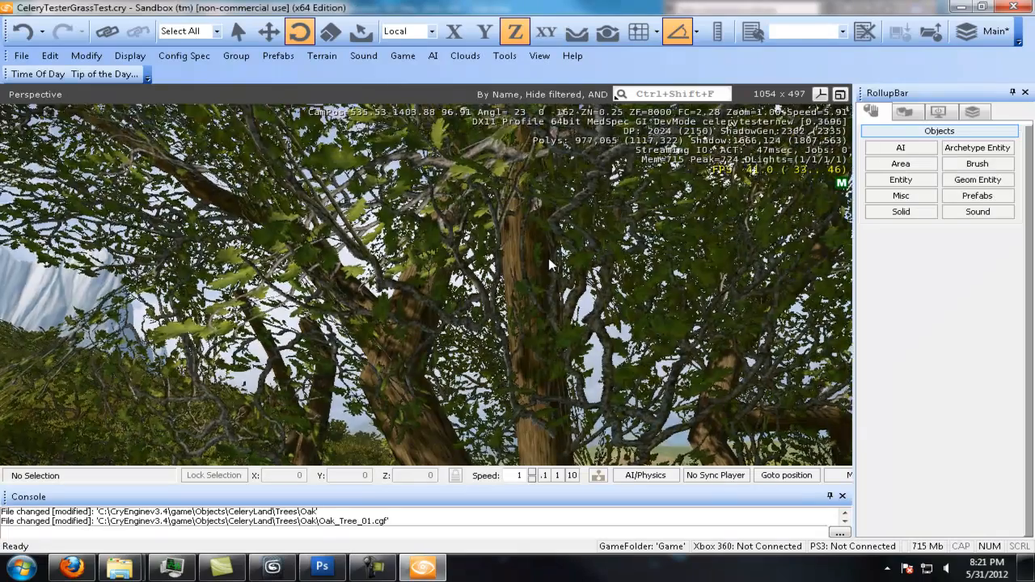
# Examine the updated oak in CryENGINE Sandbox, from inside the canopy out to a full view.
pyautogui.scroll(-5, 548, 258)
pyautogui.moveTo(550, 265); pyautogui.dragTo(548, 259, button='right')
pyautogui.scroll(-5, 548, 260)
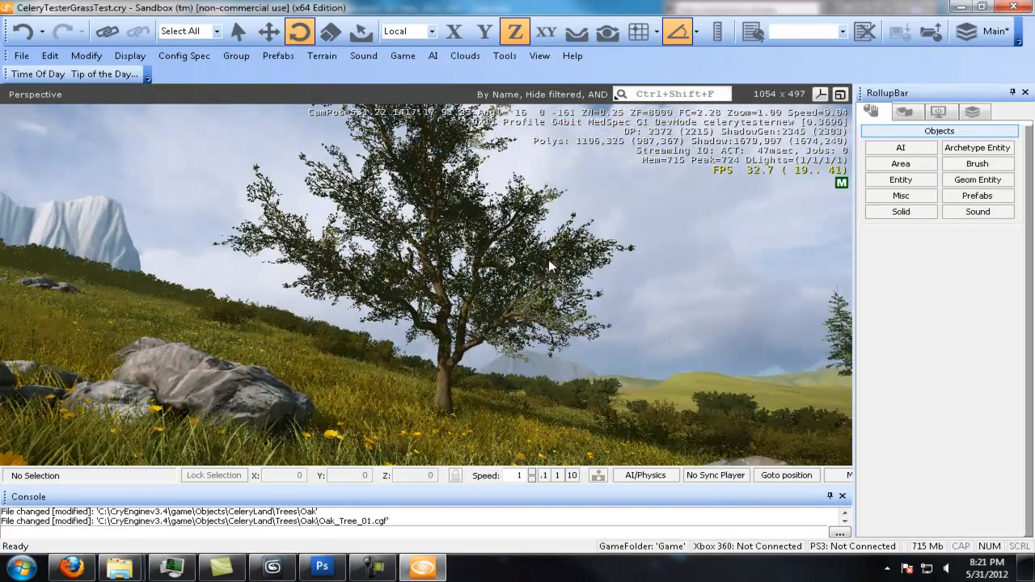
# Examine the oak's foliage from the full silhouette into the lower branches, checking how the leaves look from several angles.
pyautogui.scroll(5, 548, 260)
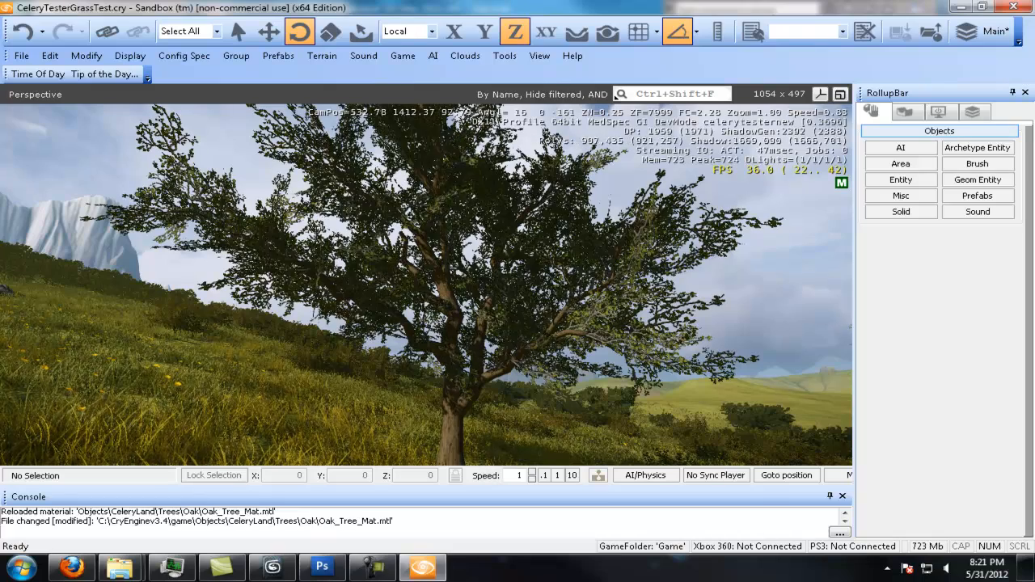
pyautogui.press('s')
pyautogui.moveTo(689, 392)
pyautogui.mouseDown(button='right')
pyautogui.moveTo(655, 422)
pyautogui.moveTo(688, 393)
pyautogui.mouseUp(button='right')
pyautogui.press('w')
pyautogui.press('s')
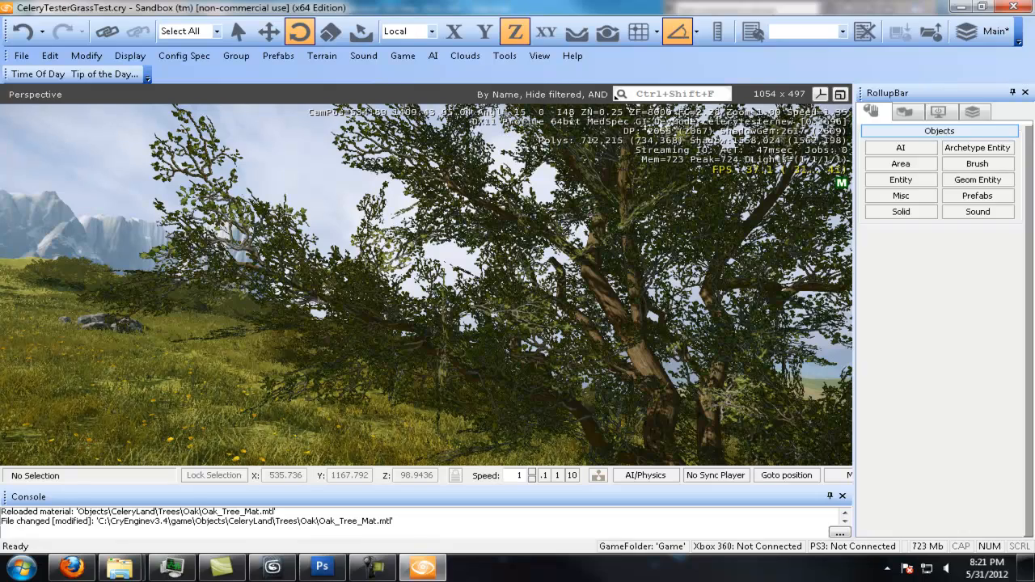
pyautogui.press('s')
pyautogui.moveTo(554, 227); pyautogui.dragTo(549, 231, button='right')
pyautogui.press('s')
pyautogui.press('d')
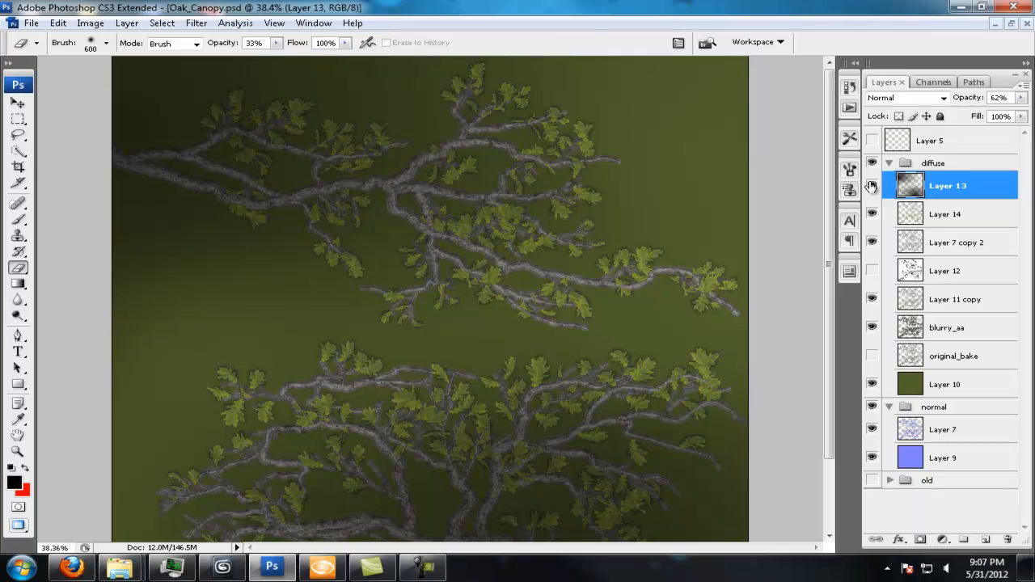
# Toggle the visibility of the dark gradient Layer 13 to compare the canopy texture with and without its shading.
pyautogui.click(871, 185)
pyautogui.click(870, 186)
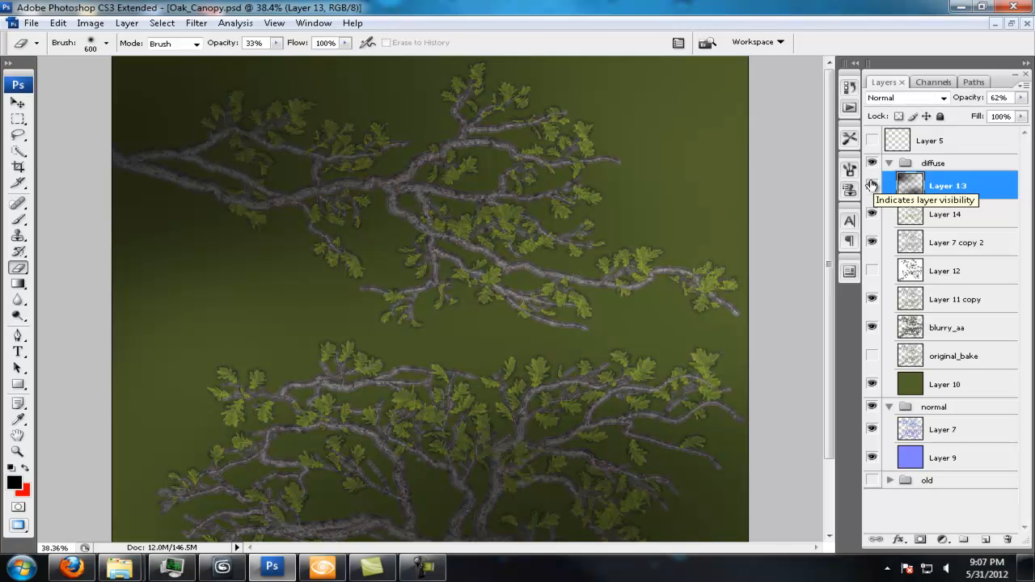
pyautogui.click(871, 185)
pyautogui.click(871, 186)
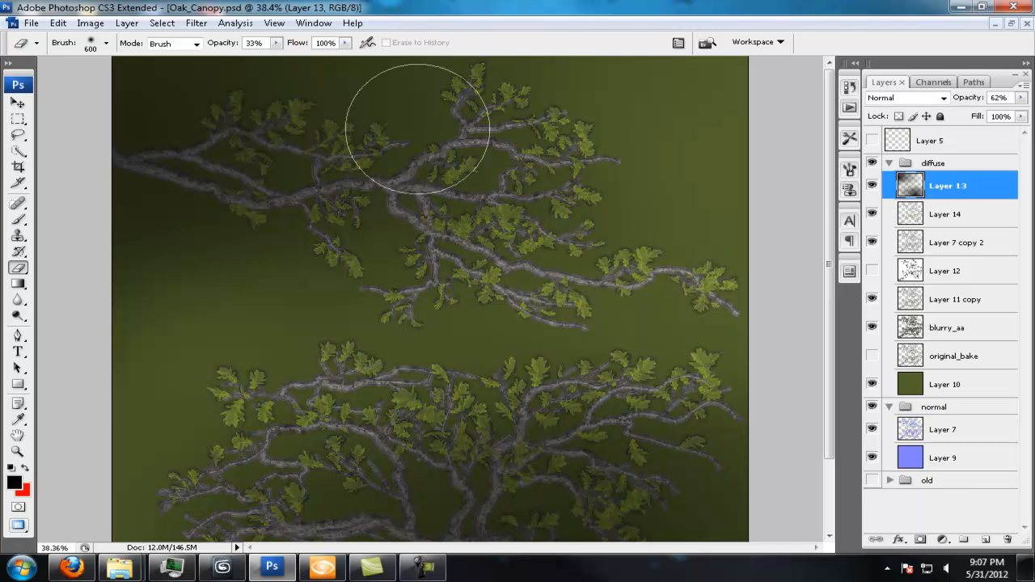
# Save the diffuse texture over Oak_Canopy.tif in CryTIFPlugin format with the DiffuseWithAlphaTest_highQ preset.
pyautogui.click(30, 23)
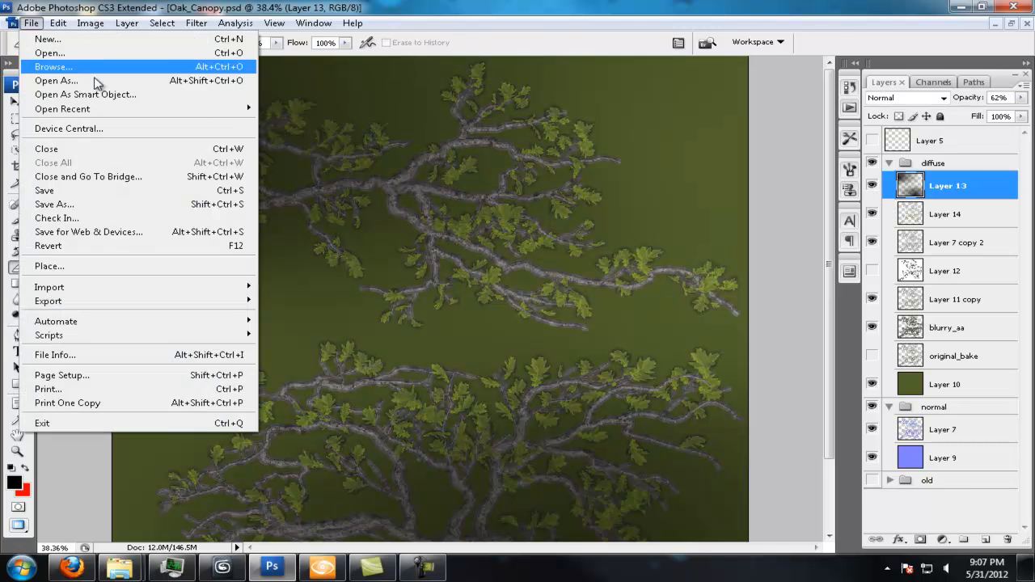
pyautogui.click(86, 207)
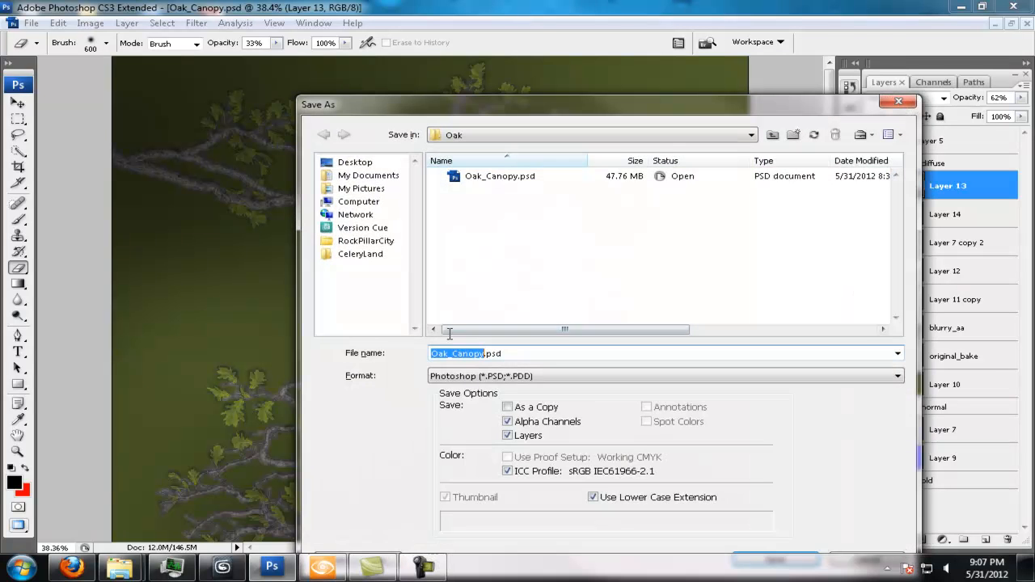
pyautogui.click(488, 377)
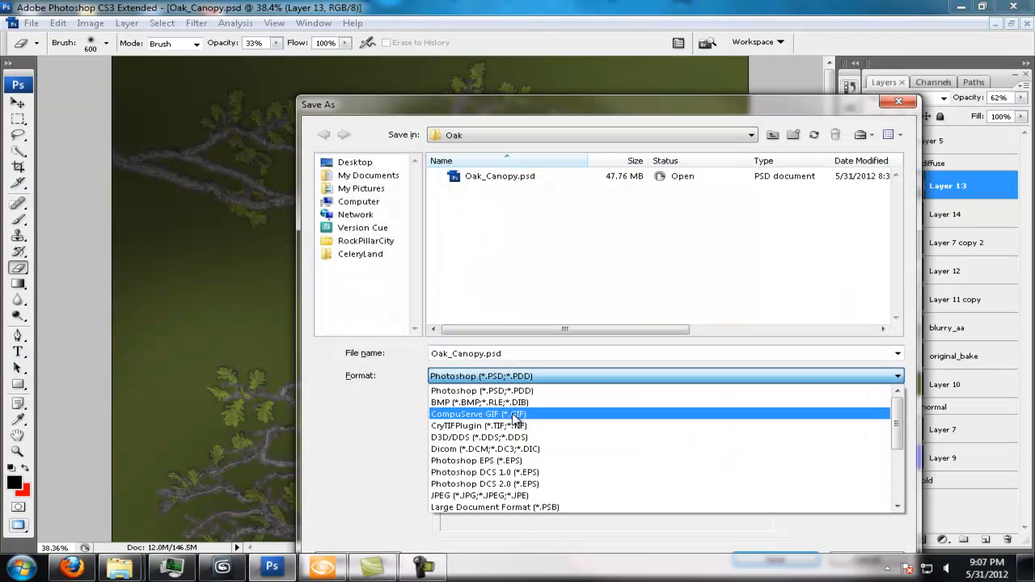
pyautogui.click(515, 417)
pyautogui.click(511, 378)
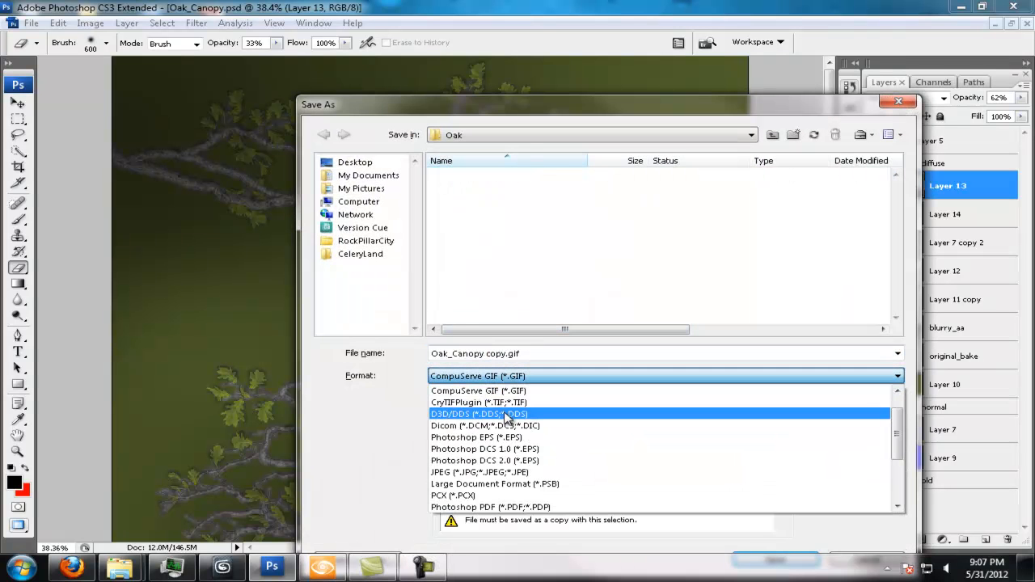
pyautogui.click(506, 402)
pyautogui.click(503, 176)
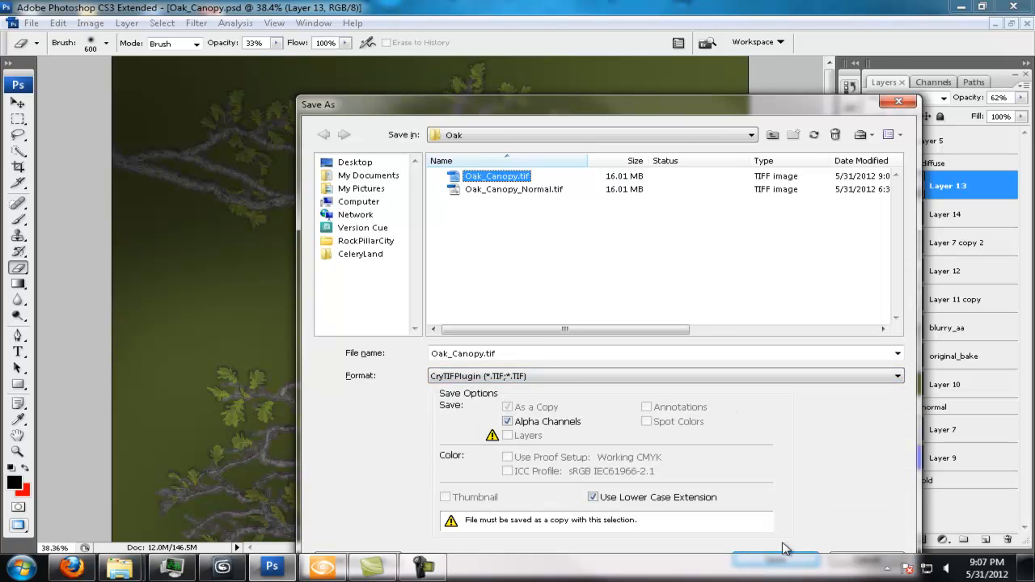
pyautogui.moveTo(624, 106); pyautogui.dragTo(524, 42)
pyautogui.click(672, 496)
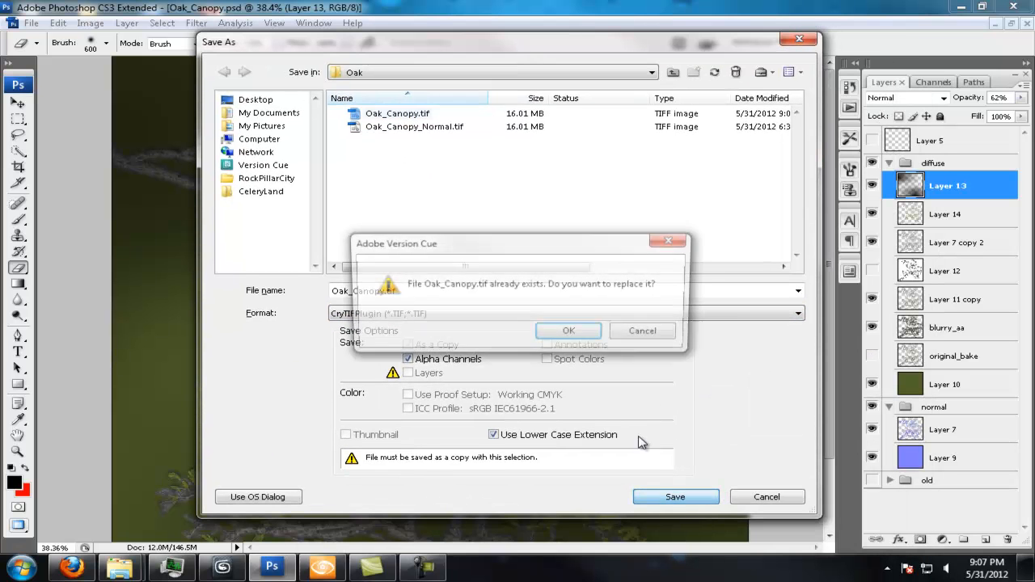
pyautogui.click(571, 333)
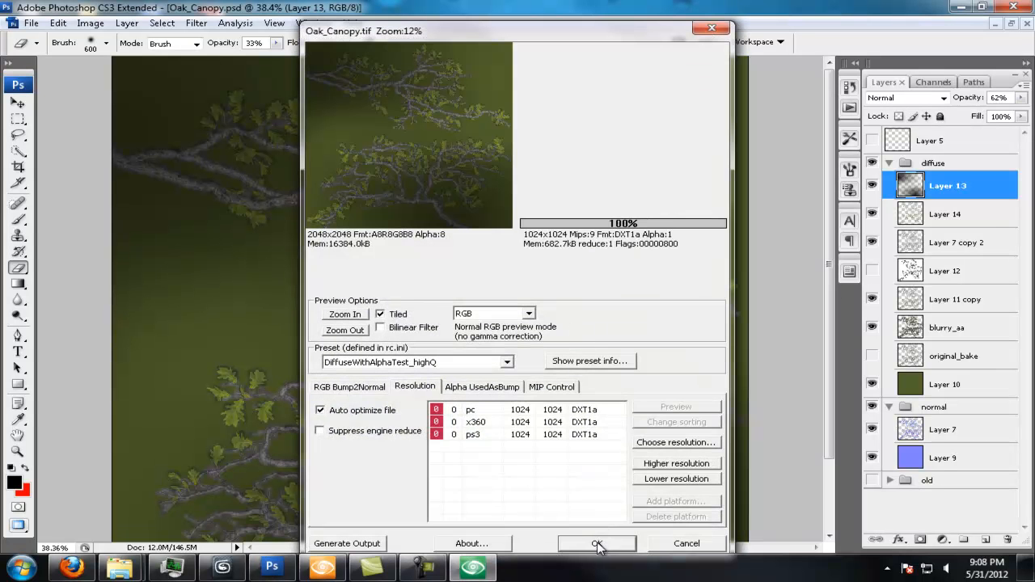
pyautogui.click(595, 523)
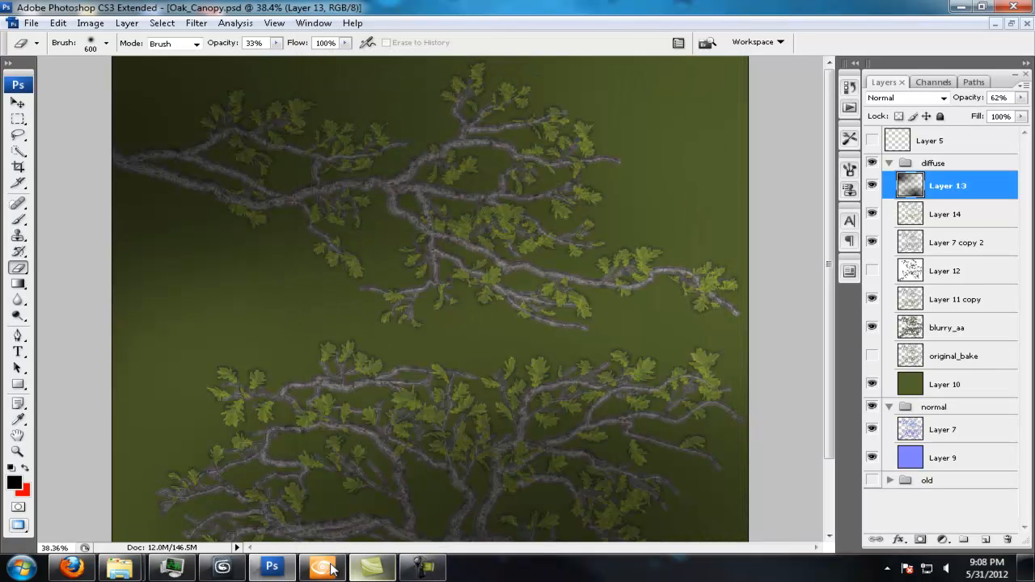
# Switch to CryENGINE Sandbox and examine the oak with the updated diffuse texture, moving in and out around the canopy.
pyautogui.moveTo(332, 568)
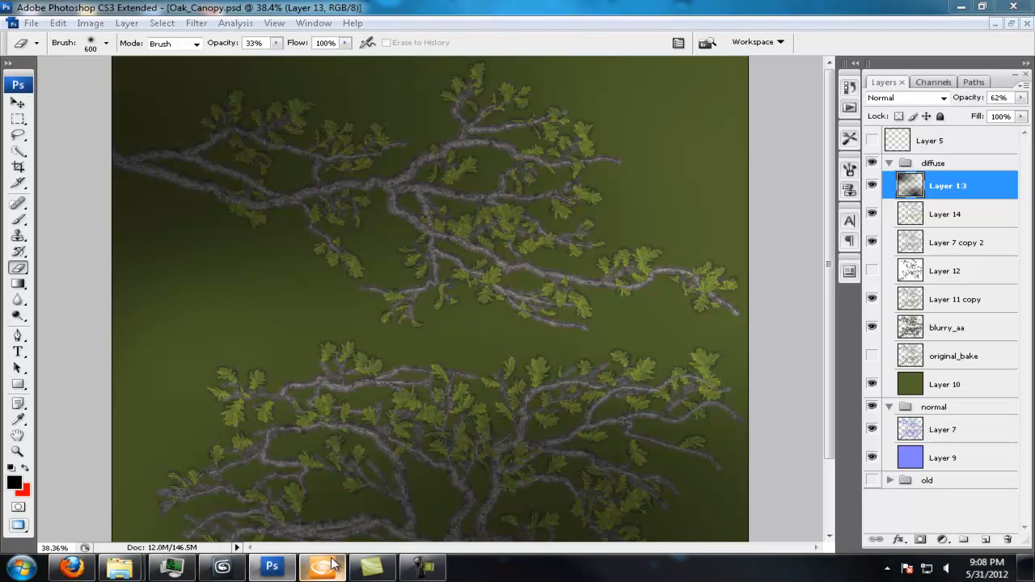
pyautogui.click(333, 566)
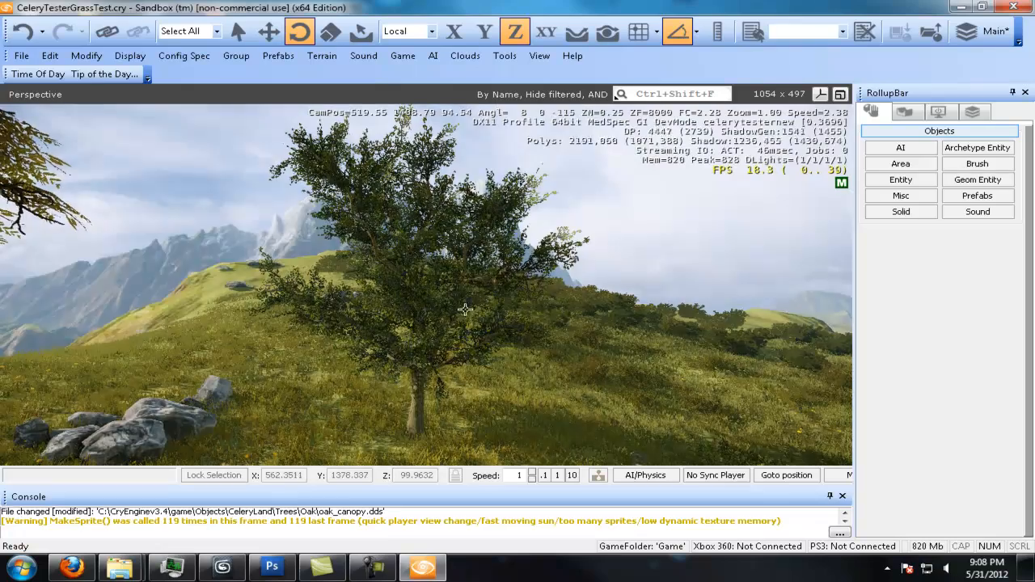
pyautogui.moveTo(456, 306); pyautogui.dragTo(480, 323, button='right')
pyautogui.press('w')
pyautogui.press('w')
pyautogui.press('s')
pyautogui.press('w')
pyautogui.press('w')
pyautogui.press('s')
pyautogui.press('w')
pyautogui.press('w')
pyautogui.press('w')
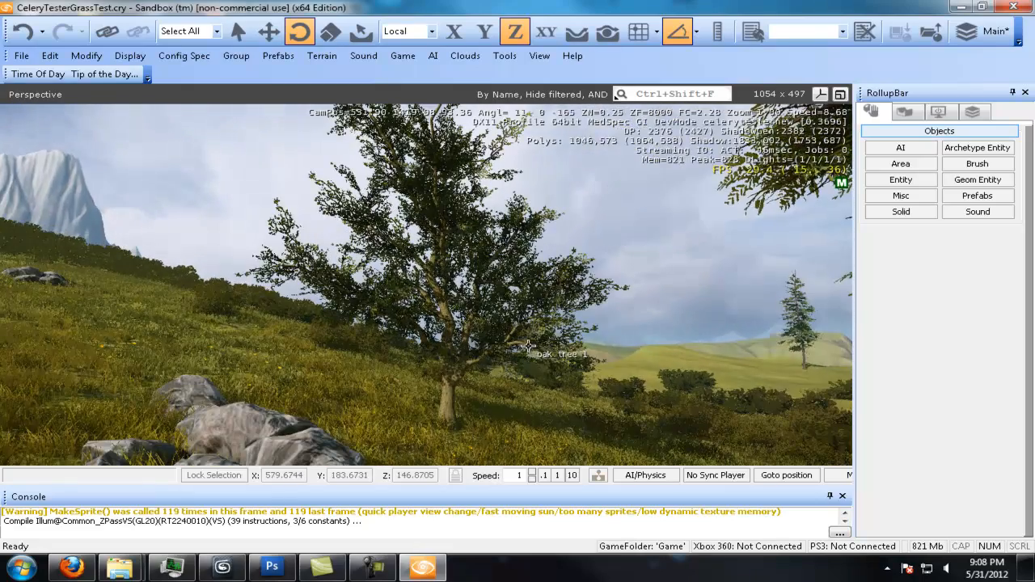
# Examine the oak from the opposite side against the surrounding conifers and compare how its foliage catches the light.
pyautogui.press('a')
pyautogui.moveTo(478, 257); pyautogui.dragTo(485, 230, button='right')
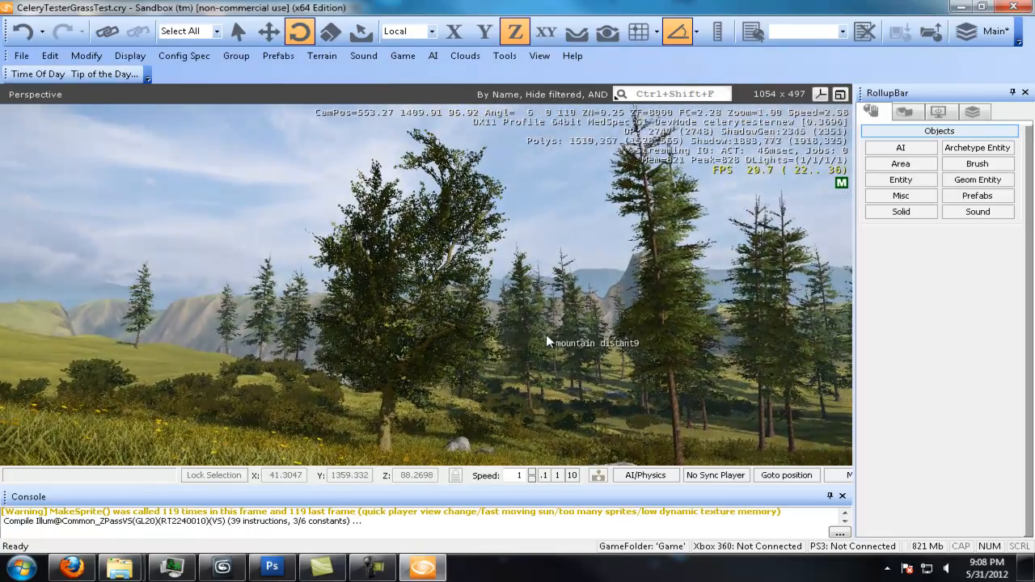
pyautogui.press('d')
pyautogui.moveTo(541, 338)
pyautogui.mouseDown(button='right')
pyautogui.moveTo(517, 340)
pyautogui.moveTo(534, 348)
pyautogui.moveTo(543, 342)
pyautogui.moveTo(483, 348)
pyautogui.moveTo(542, 342)
pyautogui.moveTo(501, 307)
pyautogui.moveTo(545, 343)
pyautogui.moveTo(567, 342)
pyautogui.moveTo(548, 342)
pyautogui.mouseUp(button='right')
pyautogui.press('s')
pyautogui.press('a')
pyautogui.press('w')
pyautogui.press('s')
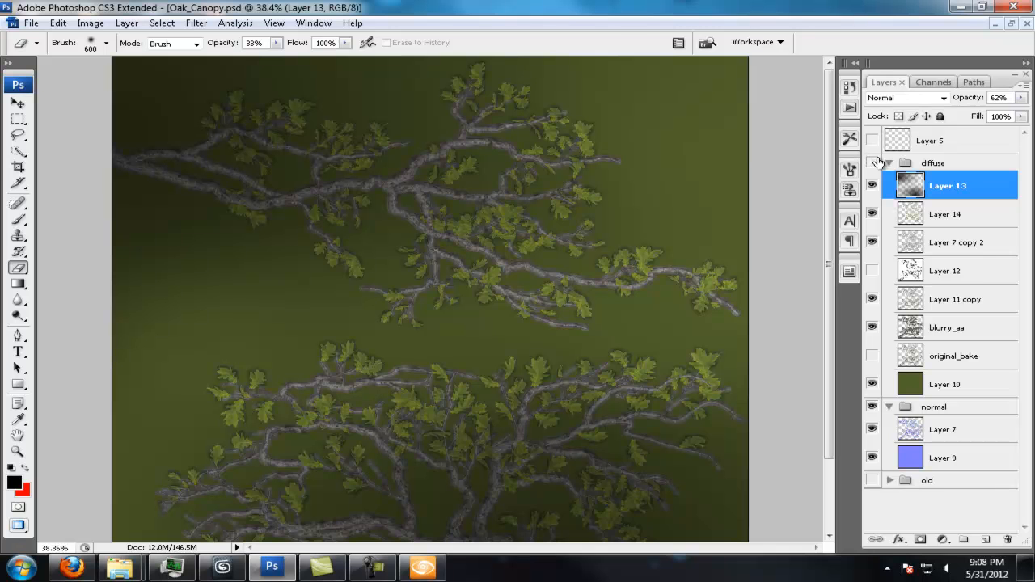
# Hide the diffuse group, duplicate Layer 7 in the normal group and set the copy's blend mode to Overlay.
pyautogui.click(876, 161)
pyautogui.click(946, 409)
pyautogui.click(951, 433)
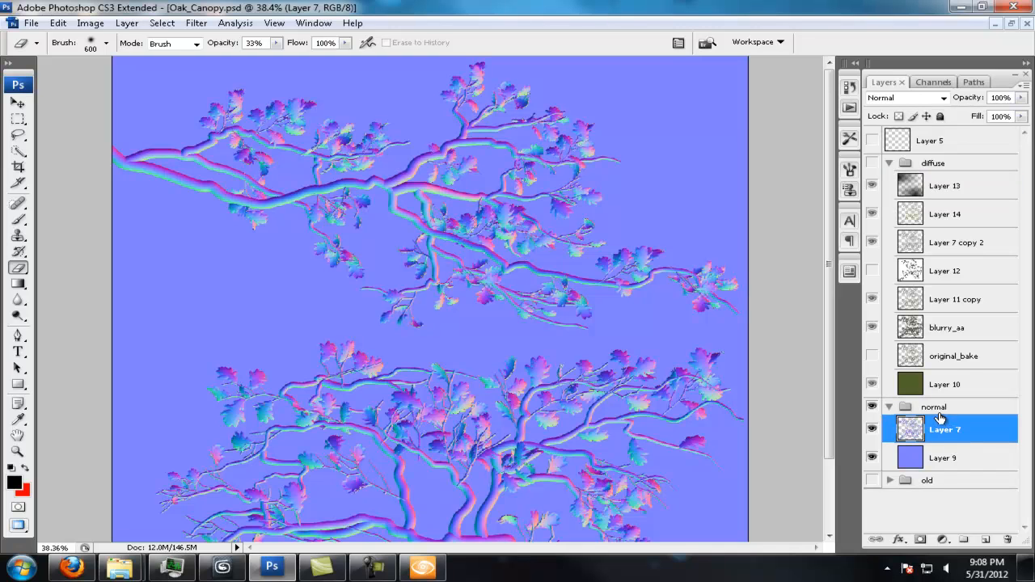
pyautogui.hotkey('ctrl', 'j')
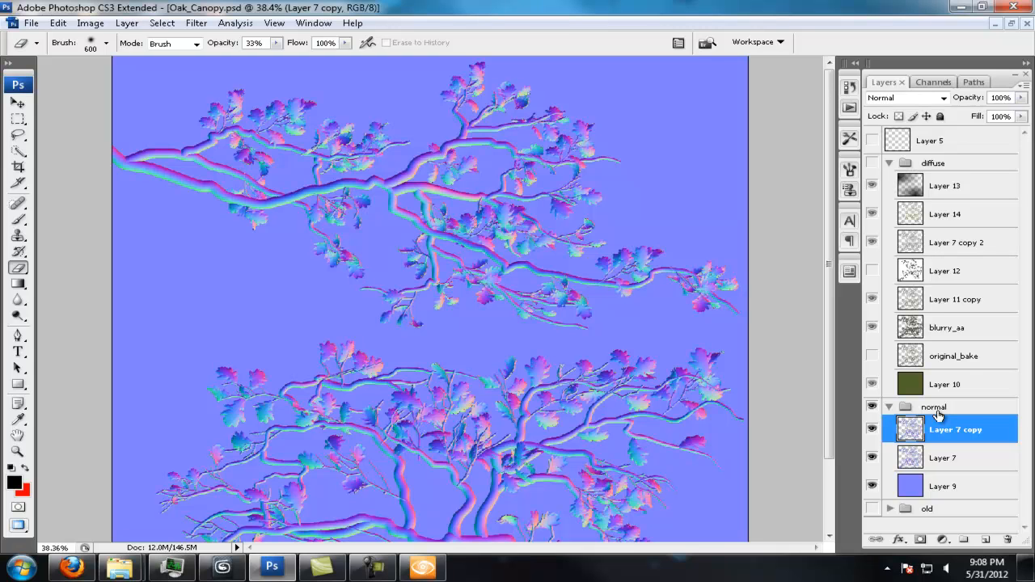
pyautogui.click(907, 97)
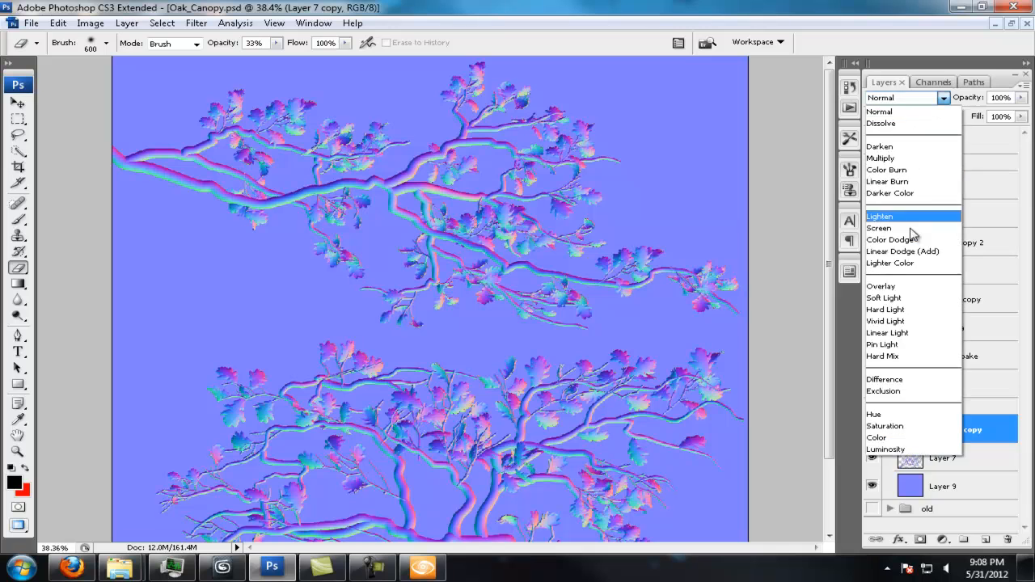
pyautogui.click(880, 285)
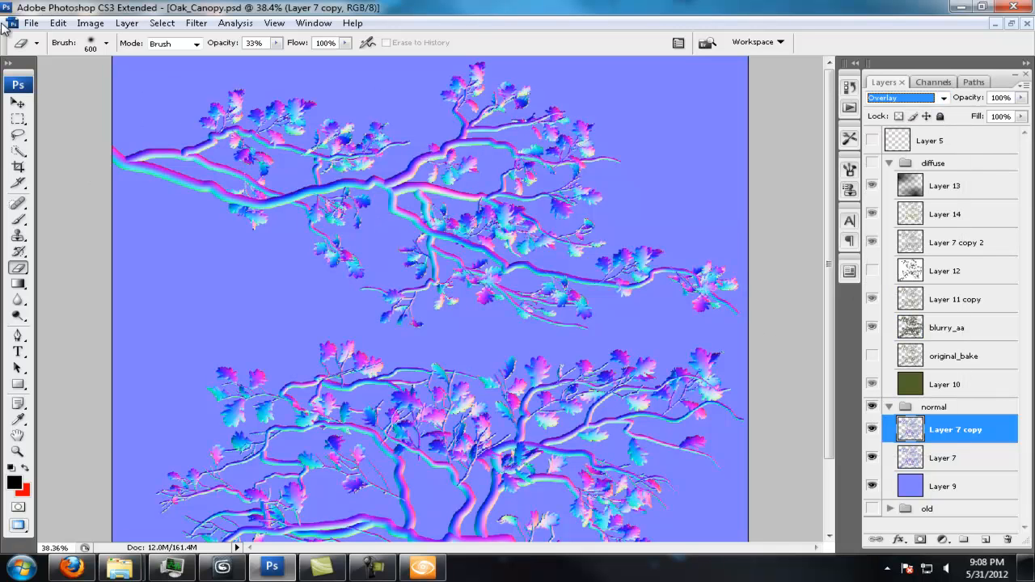
# Save the strengthened normal map over Oak_Canopy_Normal.tif in CryTIFPlugin format.
pyautogui.click(31, 23)
pyautogui.click(110, 225)
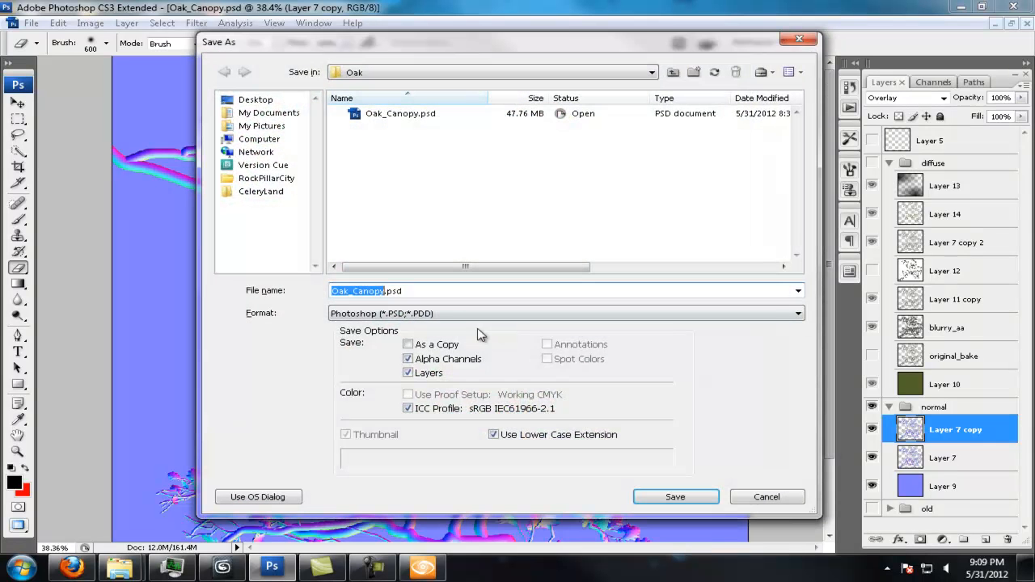
pyautogui.click(443, 315)
pyautogui.click(380, 363)
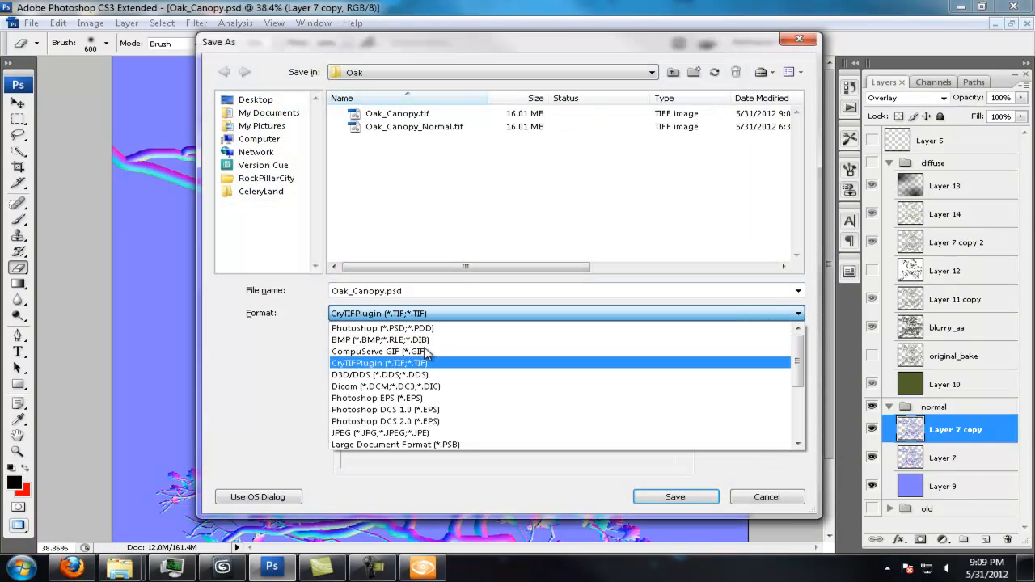
pyautogui.click(397, 127)
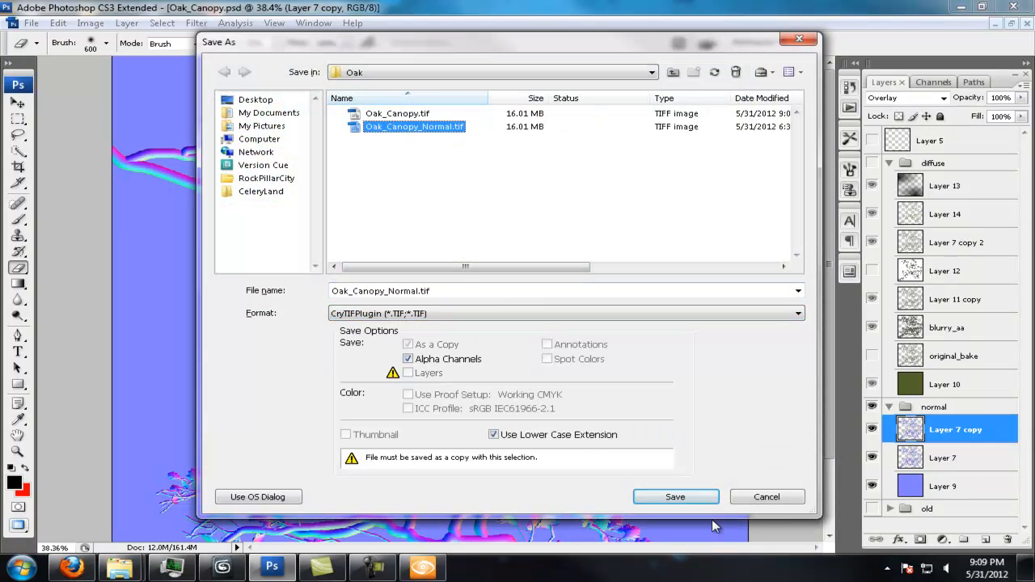
pyautogui.click(676, 495)
pyautogui.click(585, 335)
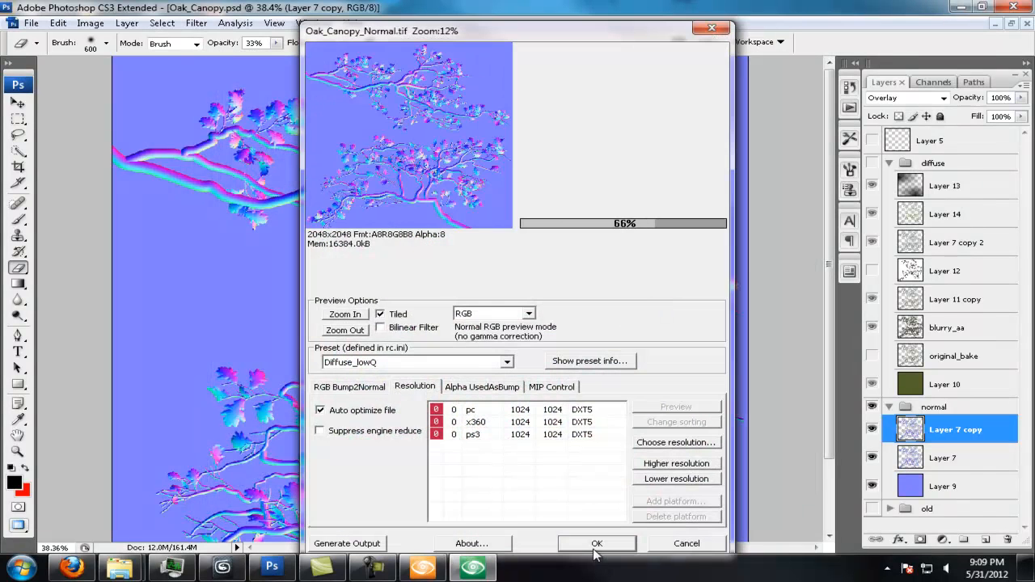
pyautogui.click(595, 543)
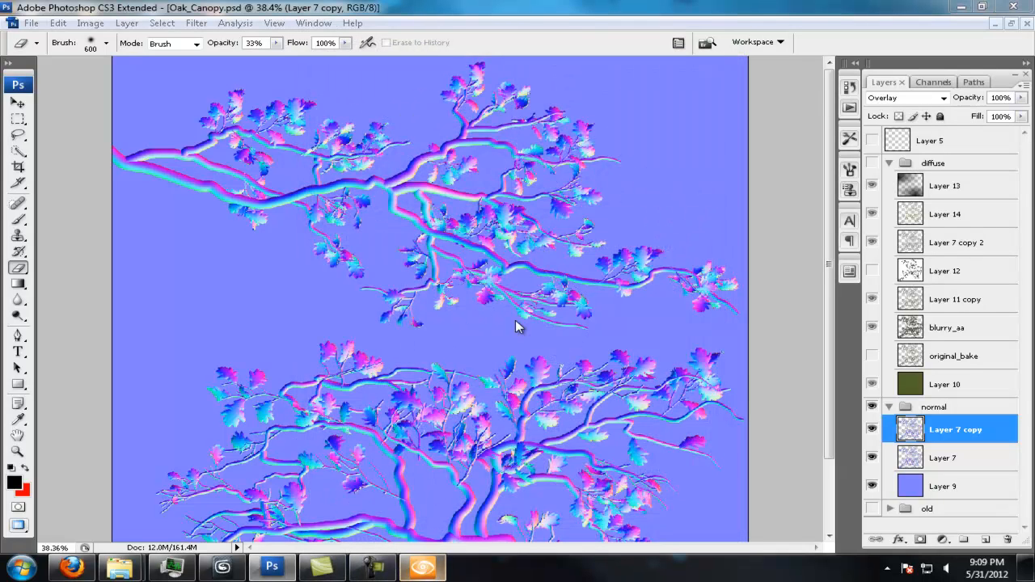
# Switch to CryENGINE Sandbox and examine the oak's leaf shading with the stronger normal map from below the canopy.
pyautogui.click(434, 573)
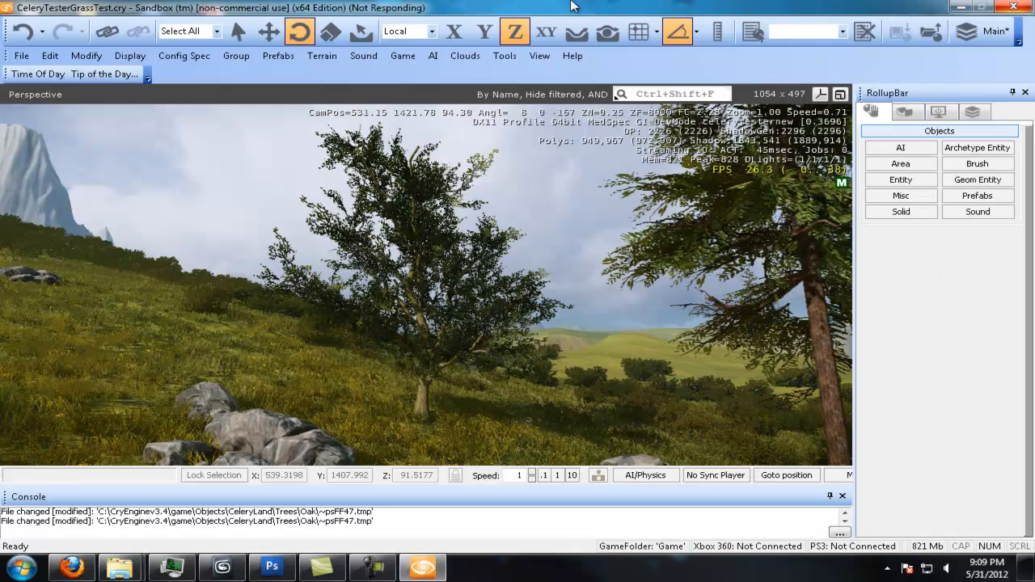
pyautogui.press('w')
pyautogui.moveTo(476, 264); pyautogui.dragTo(481, 263, button='right')
pyautogui.press('w')
pyautogui.press('s')
pyautogui.press('s')
pyautogui.press('w')
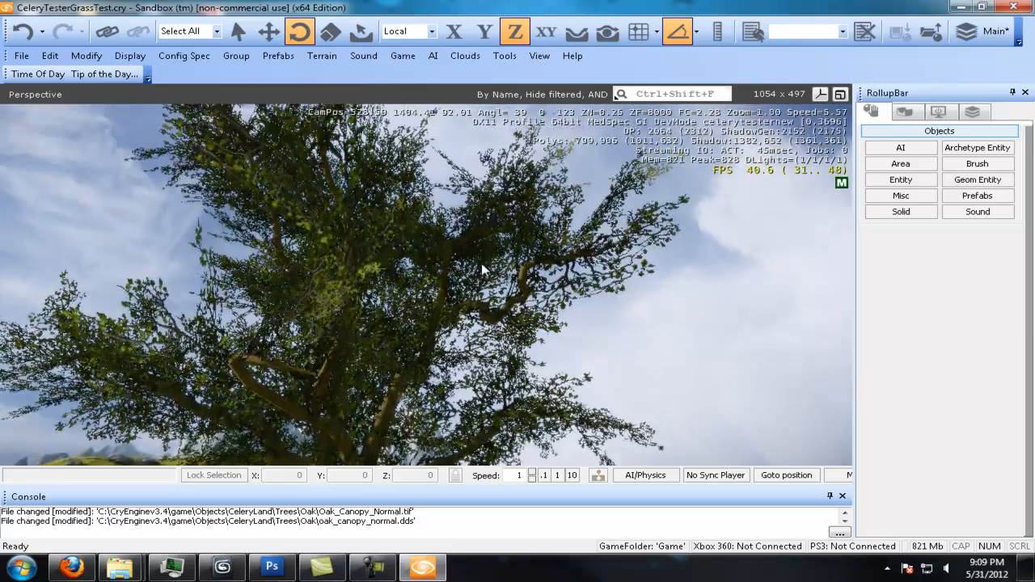
# Enable the Leaves shader generation option for Oak_Tree_Mat's leaves sub-material and check the oak's lighting from several angles.
pyautogui.press('m')
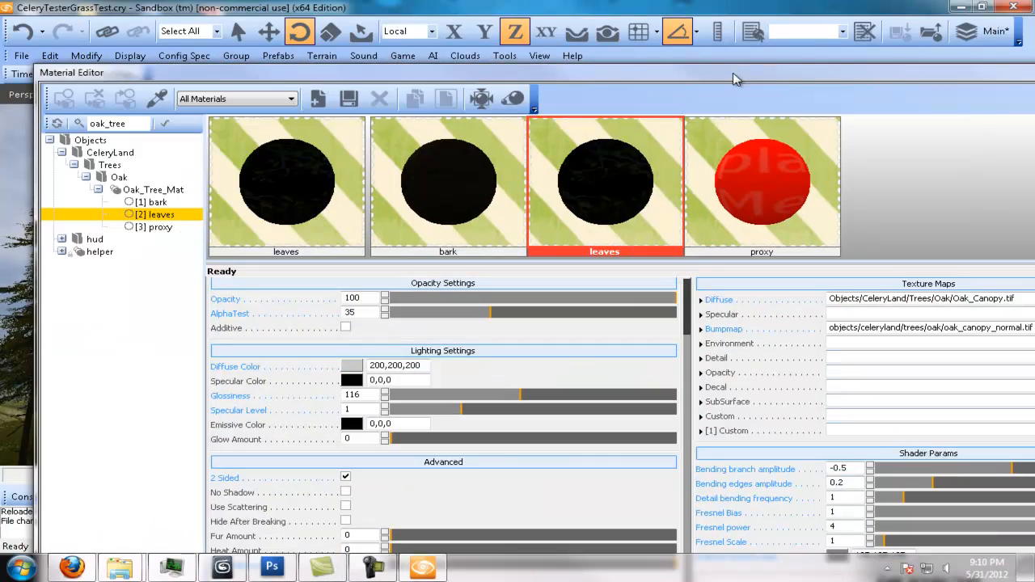
pyautogui.moveTo(734, 78); pyautogui.dragTo(641, 35)
pyautogui.moveTo(894, 29); pyautogui.dragTo(645, 6)
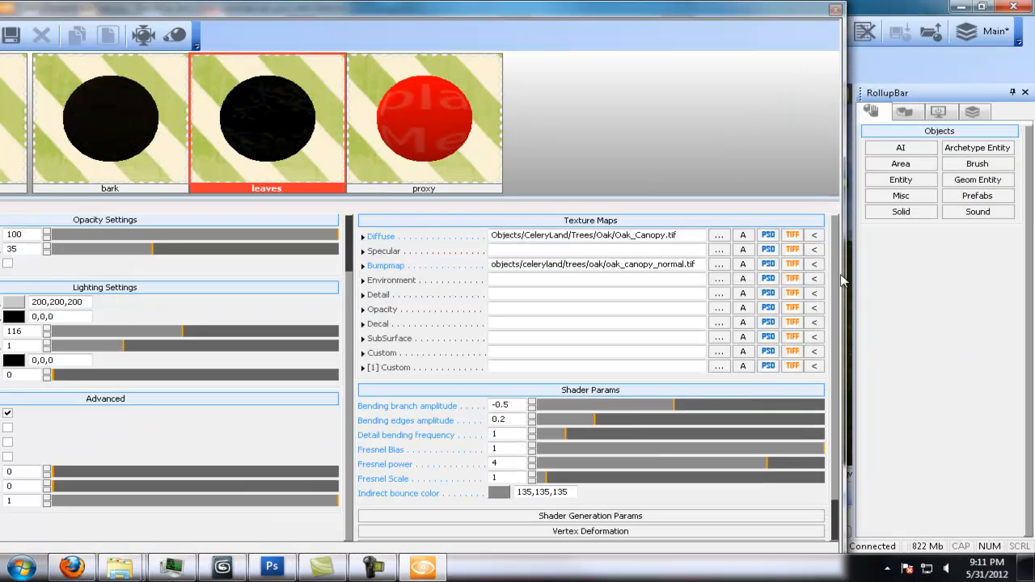
pyautogui.scroll(-1, 838, 275)
pyautogui.click(623, 471)
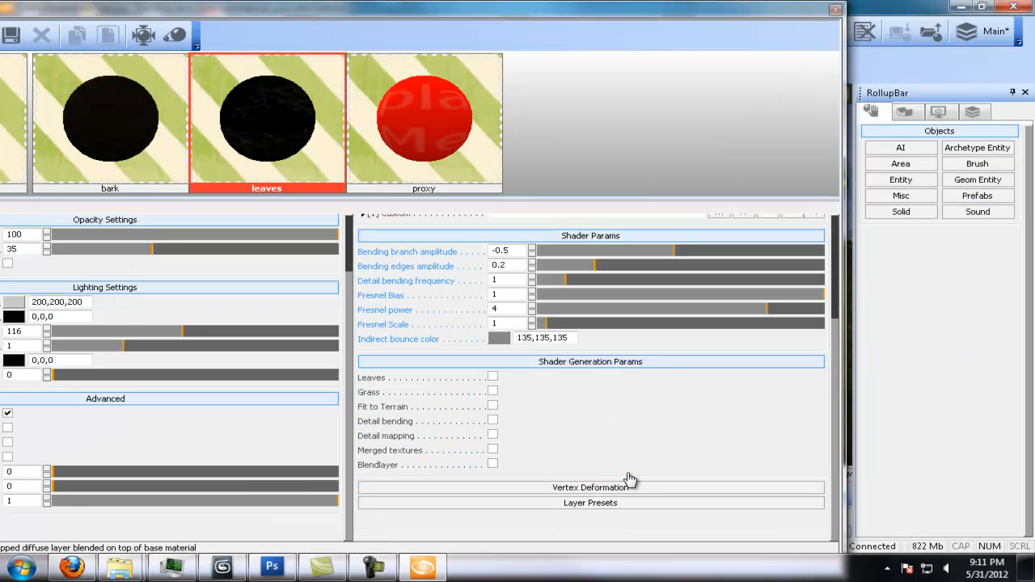
pyautogui.click(492, 377)
pyautogui.moveTo(297, 18); pyautogui.dragTo(995, 53)
pyautogui.moveTo(236, 256)
pyautogui.mouseDown(button='right')
pyautogui.moveTo(266, 255)
pyautogui.moveTo(243, 255)
pyautogui.mouseUp(button='right')
pyautogui.moveTo(113, 244); pyautogui.dragTo(109, 244, button='right')
pyautogui.moveTo(312, 332)
pyautogui.mouseDown(button='right')
pyautogui.moveTo(323, 342)
pyautogui.moveTo(289, 341)
pyautogui.moveTo(314, 337)
pyautogui.mouseUp(button='right')
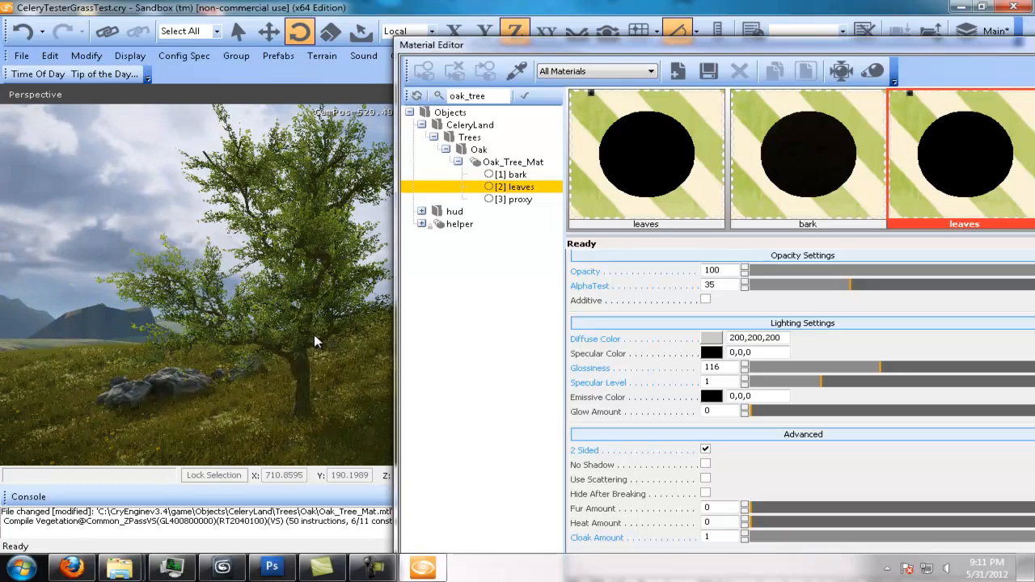
# Change a colour in the leaves material's shader parameters to a yellow-green shade and check it on the oak.
pyautogui.moveTo(895, 46); pyautogui.dragTo(658, 65)
pyautogui.click(963, 304)
pyautogui.click(439, 231)
pyautogui.click(444, 401)
pyautogui.moveTo(569, 54); pyautogui.dragTo(918, 48)
pyautogui.moveTo(295, 289); pyautogui.dragTo(272, 288, button='right')
pyautogui.press('w')
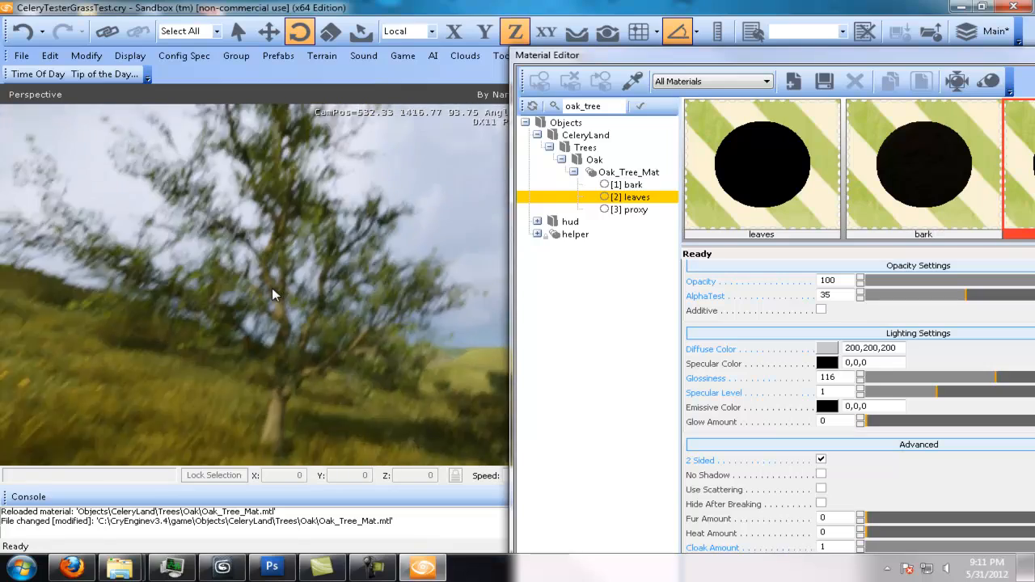
# Set the leaves material's diffuse colour to 186,186,186.
pyautogui.click(826, 348)
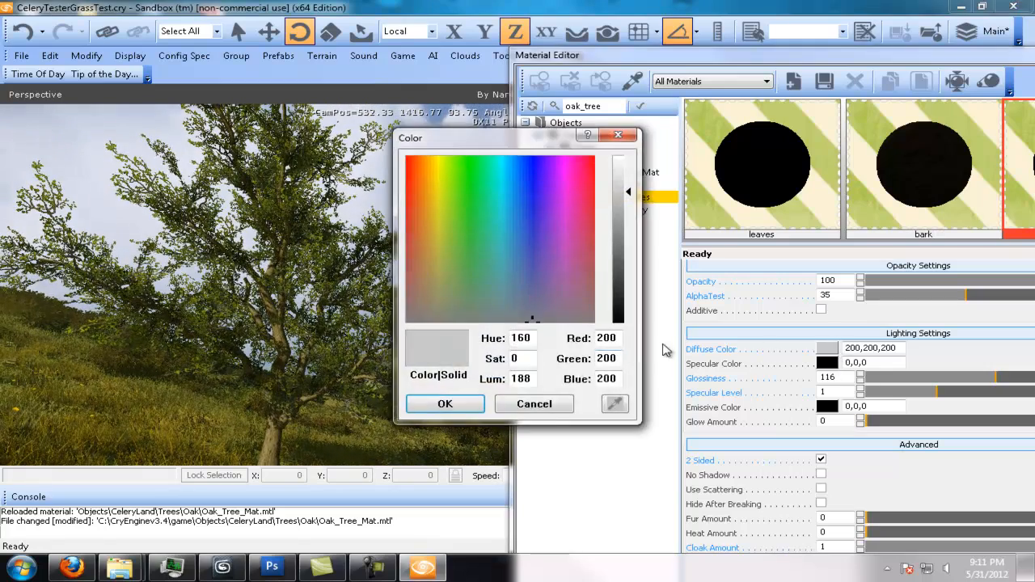
pyautogui.click(535, 404)
pyautogui.write('186,186,186')
pyautogui.press('Return')
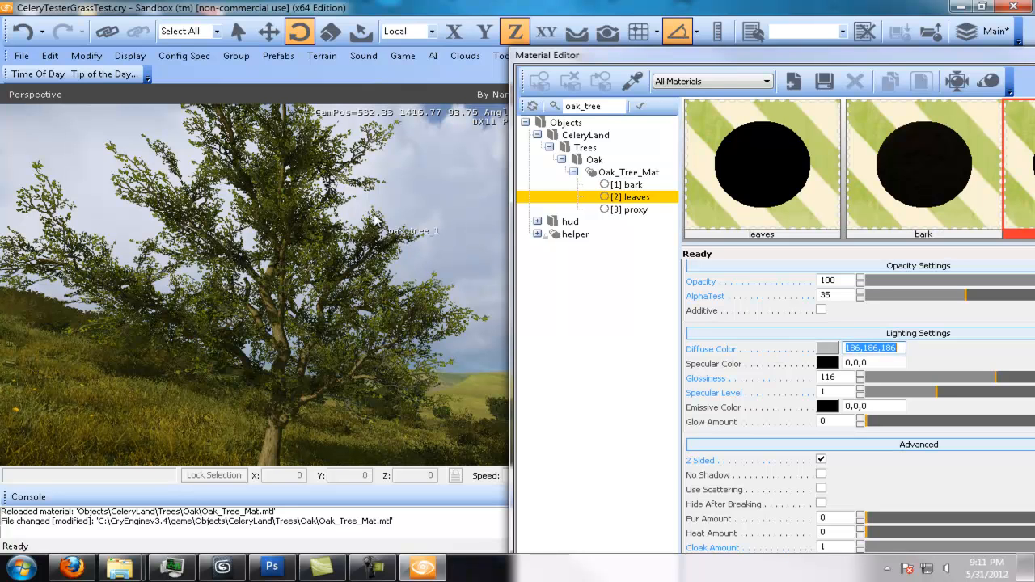
# Examine the oak's canopy with the new diffuse colour from several distances and angles.
pyautogui.moveTo(385, 170)
pyautogui.mouseDown(button='right')
pyautogui.moveTo(363, 186)
pyautogui.moveTo(506, 176)
pyautogui.moveTo(362, 184)
pyautogui.moveTo(371, 183)
pyautogui.mouseUp(button='right')
pyautogui.press('w')
pyautogui.press('s')
pyautogui.press('w')
pyautogui.press('w')
pyautogui.press('w')
pyautogui.press('w')
pyautogui.press('d')
pyautogui.press('a')
pyautogui.press('d')
pyautogui.press('w')
# Move the Material Editor aside to uncover more of the viewport and inspect the oak's shaded side.
pyautogui.click(856, 34)
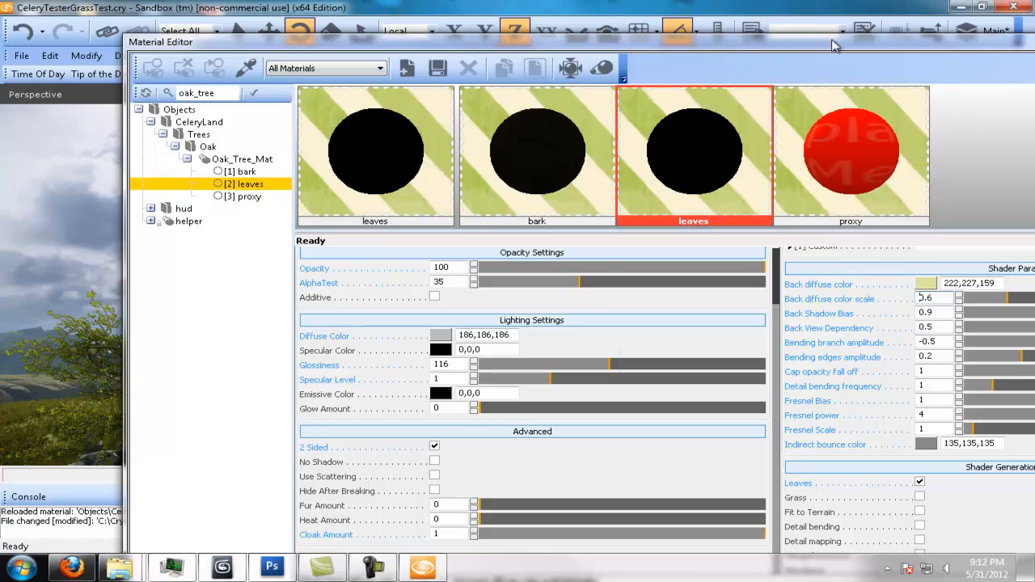
pyautogui.moveTo(832, 40); pyautogui.dragTo(1034, 42)
pyautogui.press('s')
pyautogui.moveTo(369, 234); pyautogui.dragTo(378, 221, button='right')
pyautogui.press('w')
pyautogui.press('s')
pyautogui.press('w')
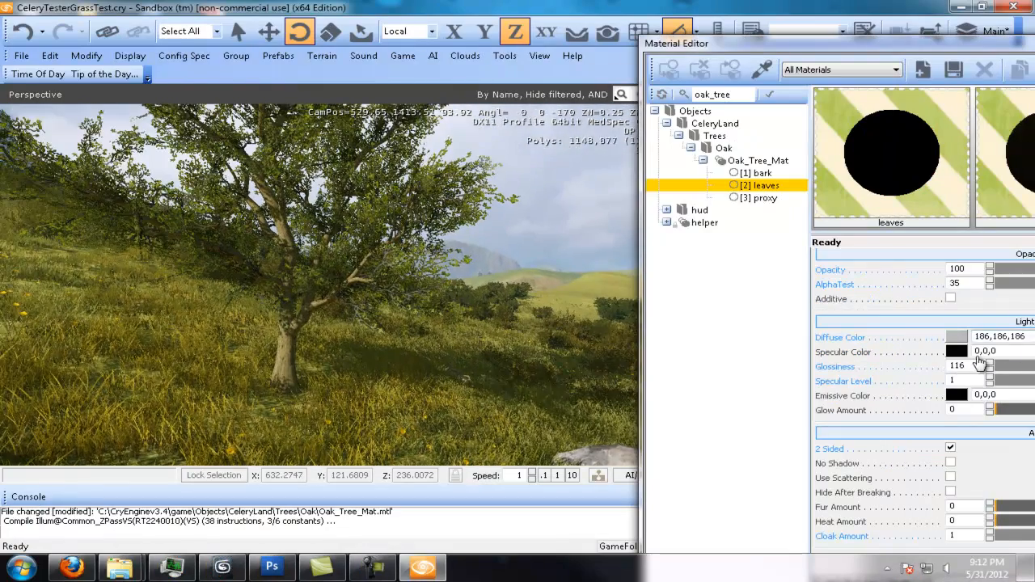
# Set the leaves material's specular colour to the dark grey 64,64,64 and check it on the oak.
pyautogui.click(955, 351)
pyautogui.click(616, 284)
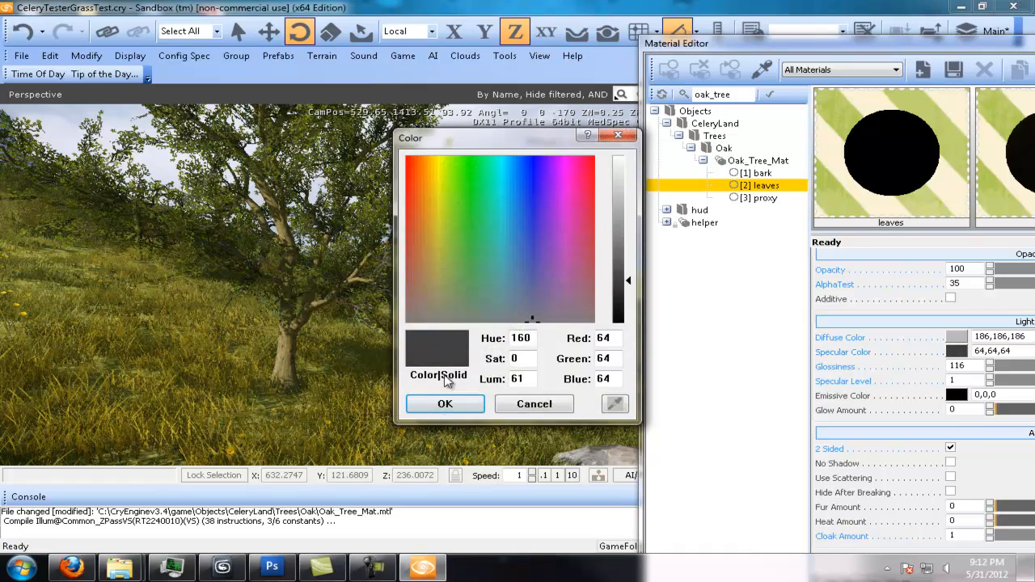
pyautogui.click(445, 403)
pyautogui.moveTo(376, 326); pyautogui.dragTo(380, 303, button='right')
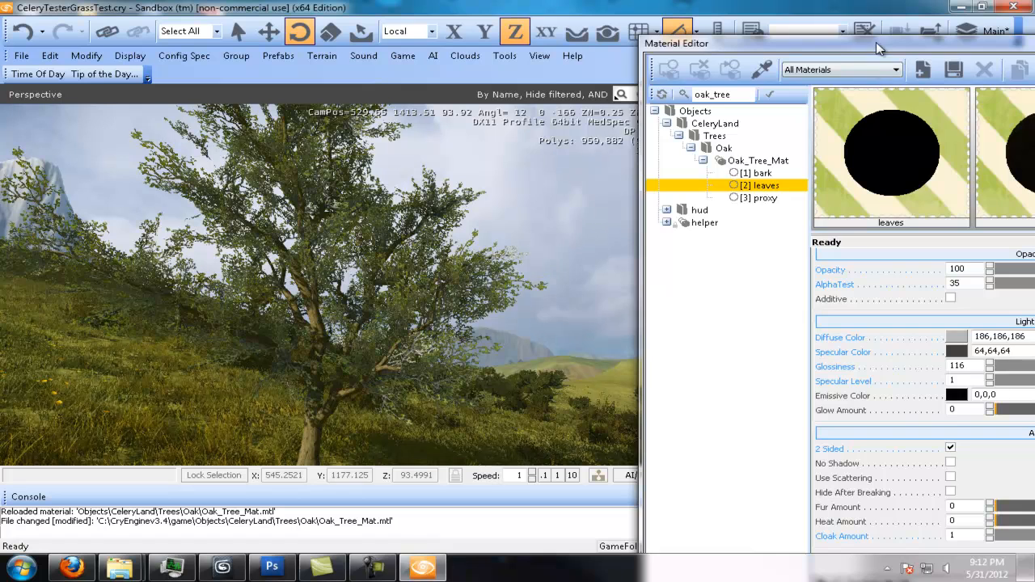
# Try several green tints for the leaves material's specular colour and apply 62,83,45.
pyautogui.moveTo(879, 49); pyautogui.dragTo(763, 48)
pyautogui.click(839, 350)
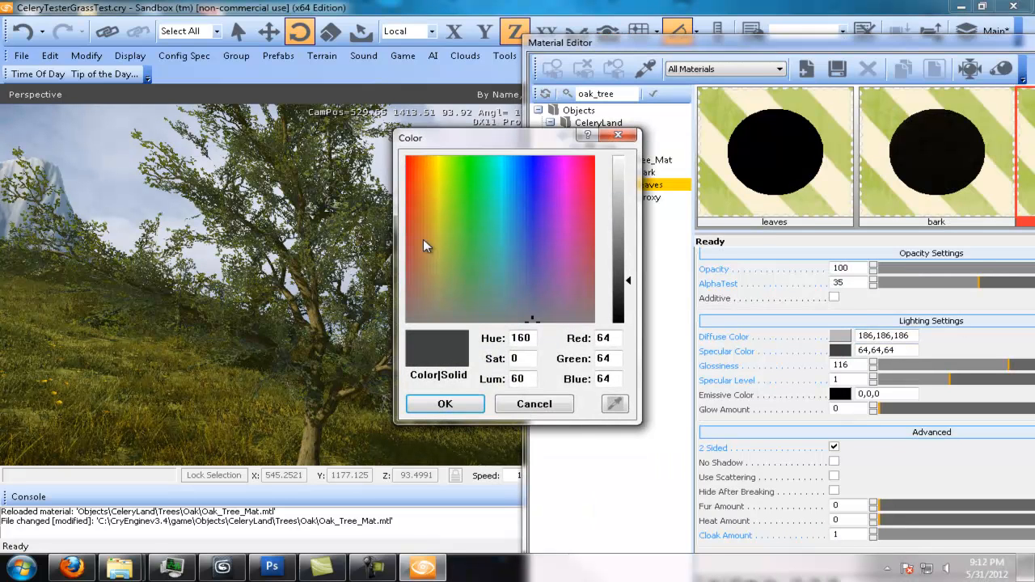
pyautogui.click(463, 284)
pyautogui.click(474, 274)
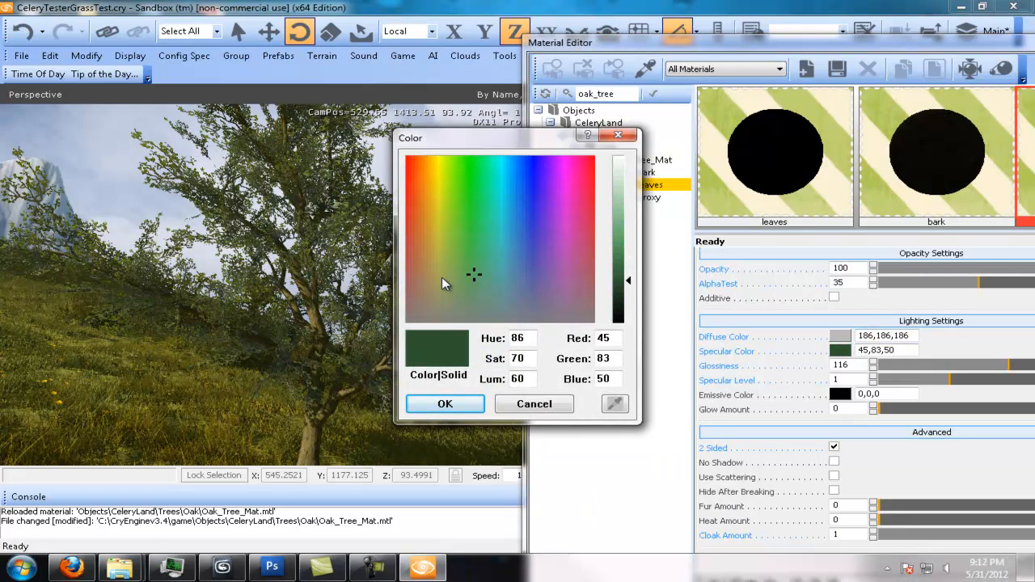
pyautogui.click(441, 265)
pyautogui.click(450, 279)
pyautogui.click(459, 273)
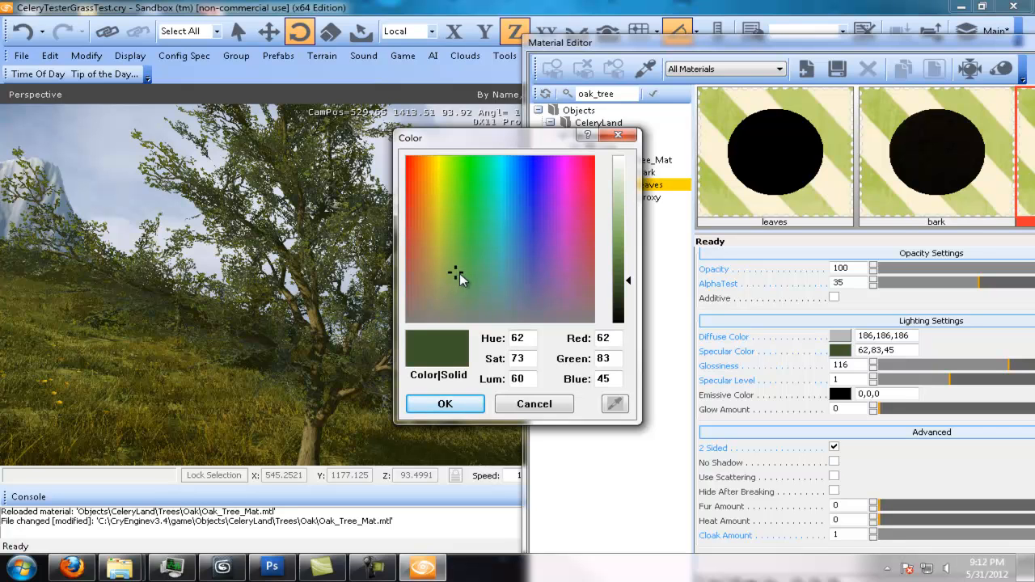
pyautogui.click(445, 403)
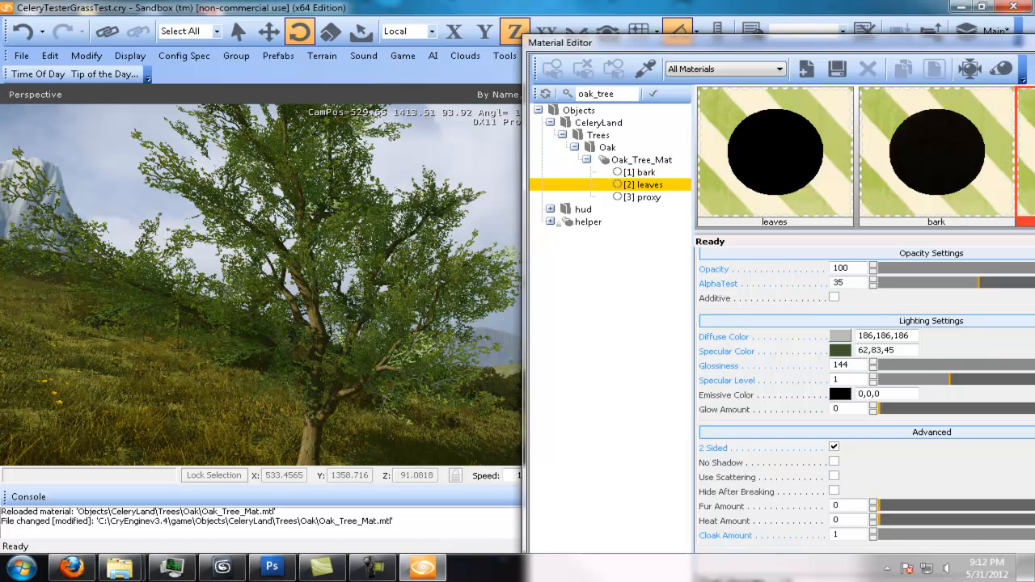
# Set the leaves material's glossiness to 130 and check the oak from another side.
pyautogui.moveTo(1025, 367)
pyautogui.mouseDown()
pyautogui.moveTo(901, 368)
pyautogui.moveTo(1027, 366)
pyautogui.mouseUp()
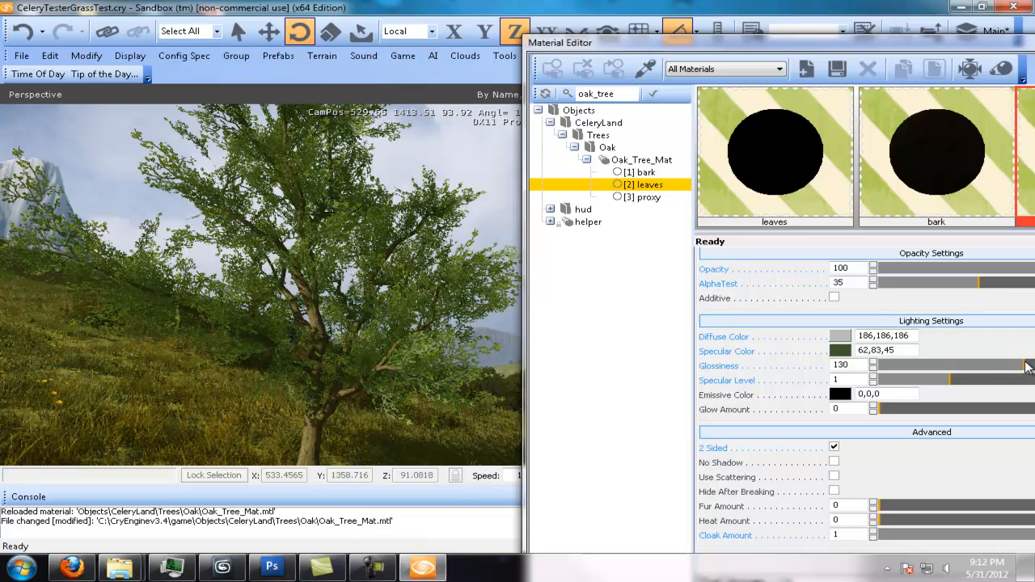
pyautogui.moveTo(296, 256); pyautogui.dragTo(268, 246, button='right')
pyautogui.press('w')
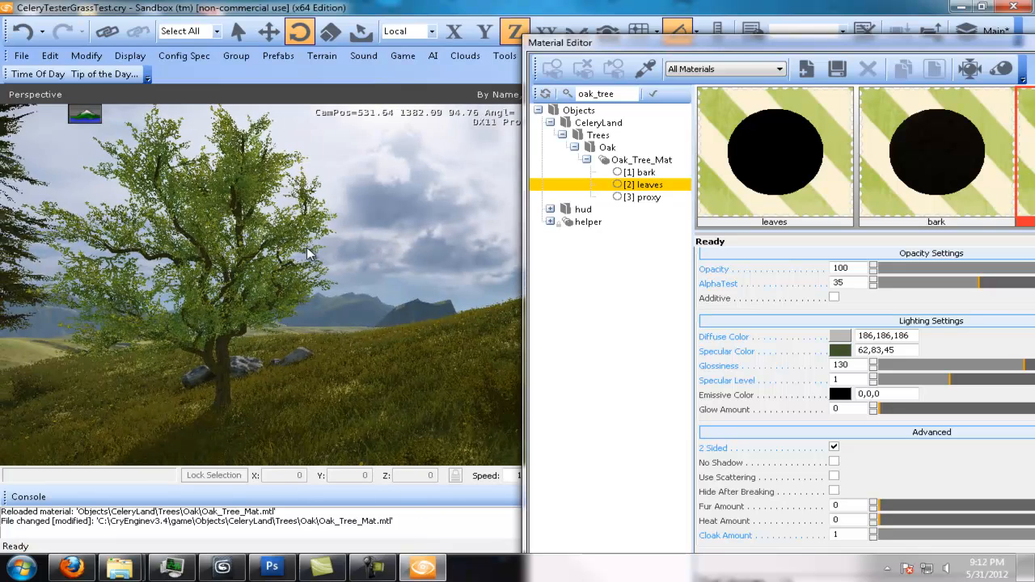